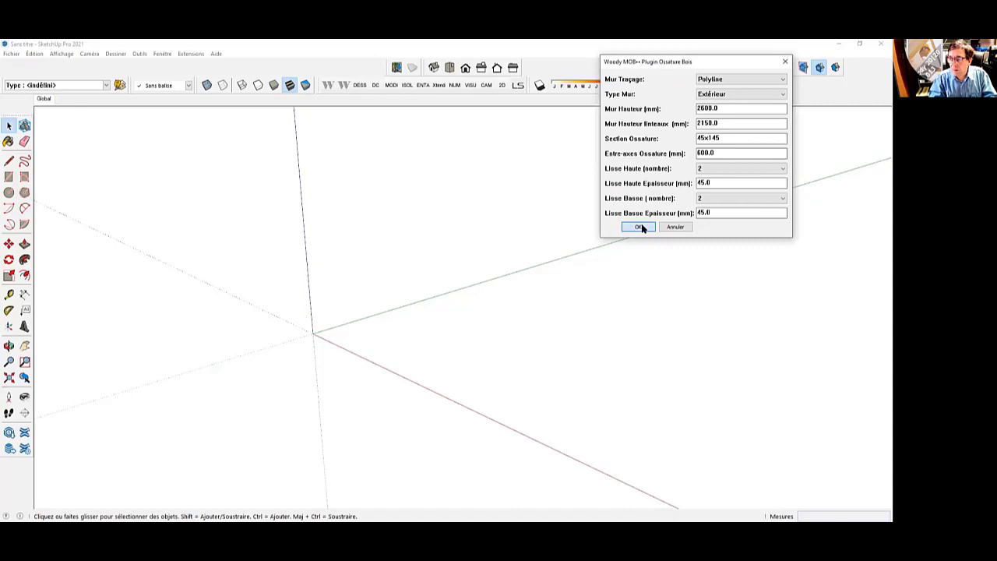
Step: Draw three connected exterior stud walls from the origin as a 2600 mm high polyline, about 1.56, 1.91 and 2.10 m long
click(600, 240)
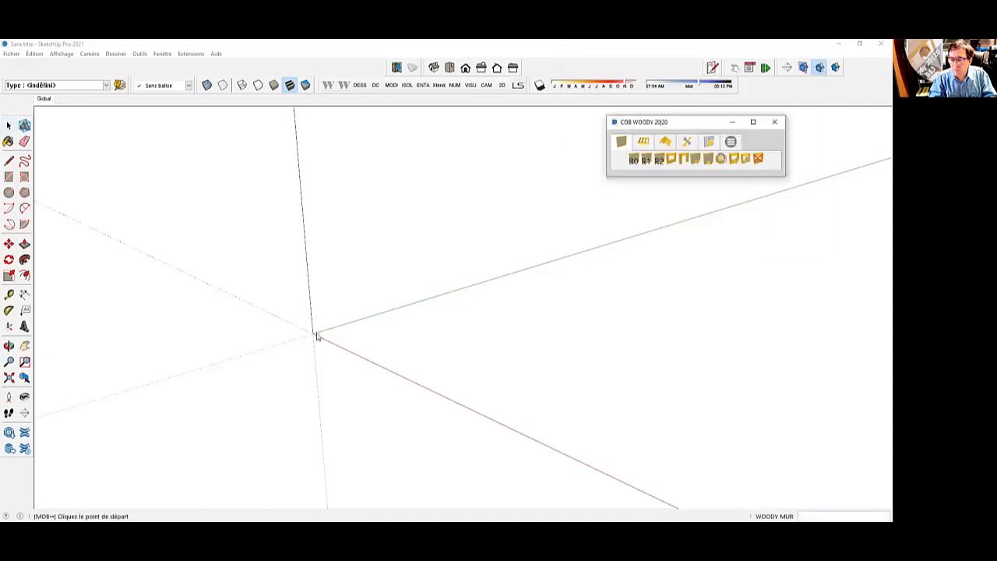
click(313, 335)
click(386, 363)
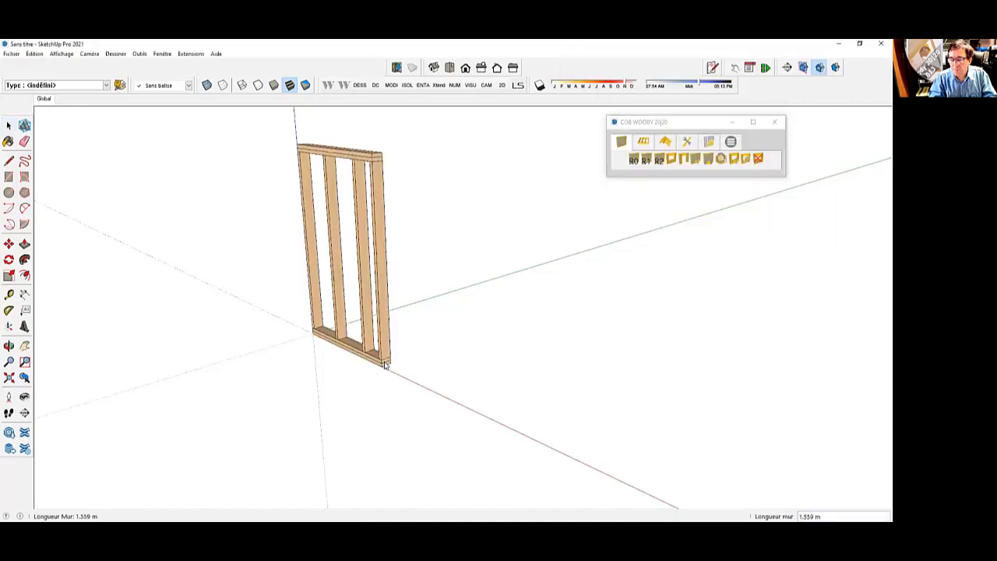
click(488, 327)
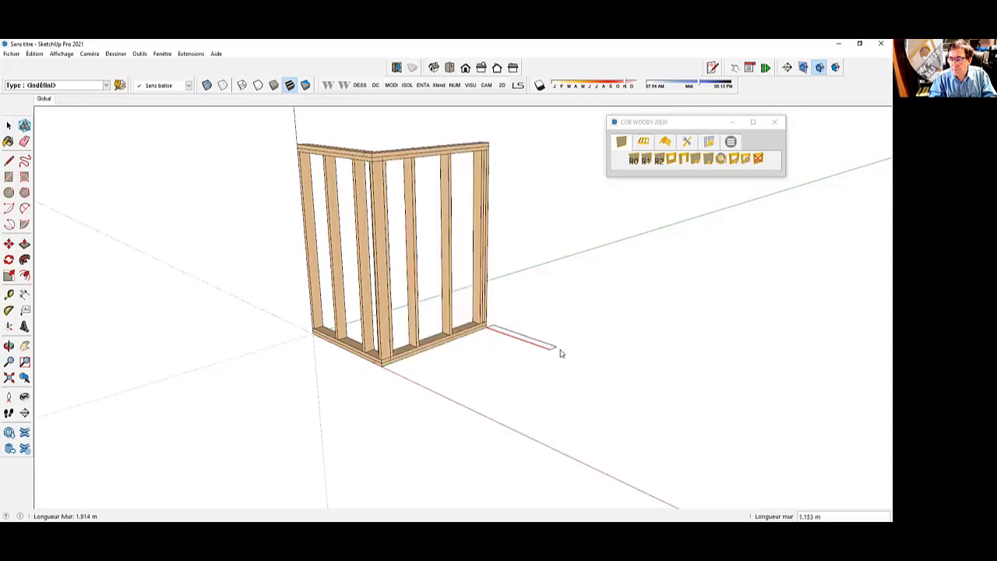
click(612, 369)
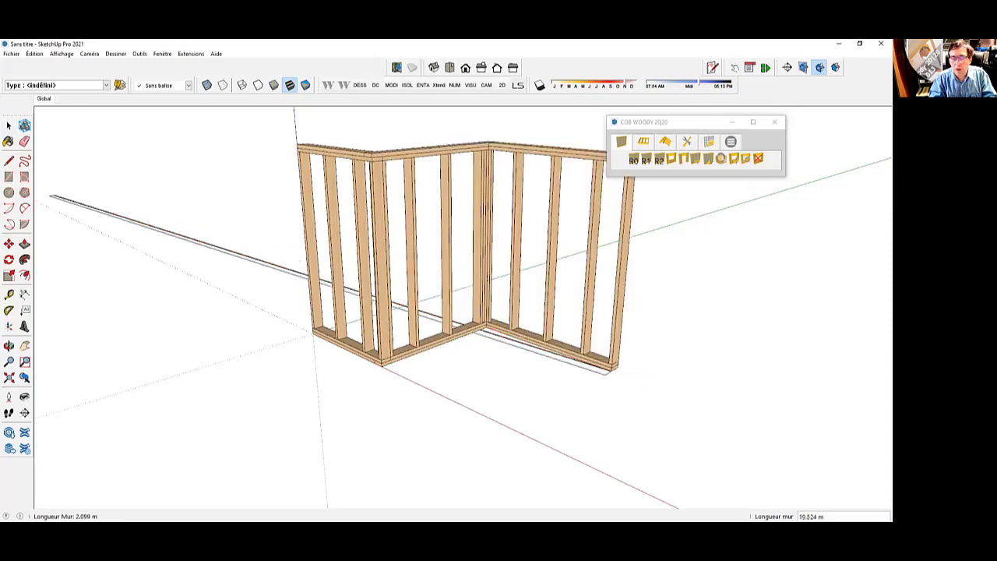
click(8, 124)
middle_drag(109, 245, 257, 140)
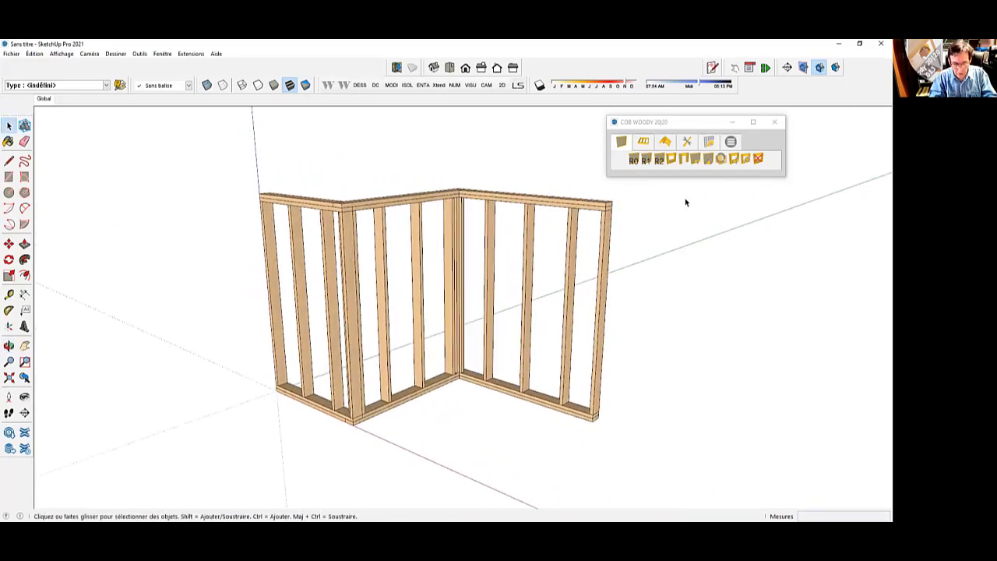
Step: Create detail group 01 from the first wall, the one starting at the origin
click(304, 207)
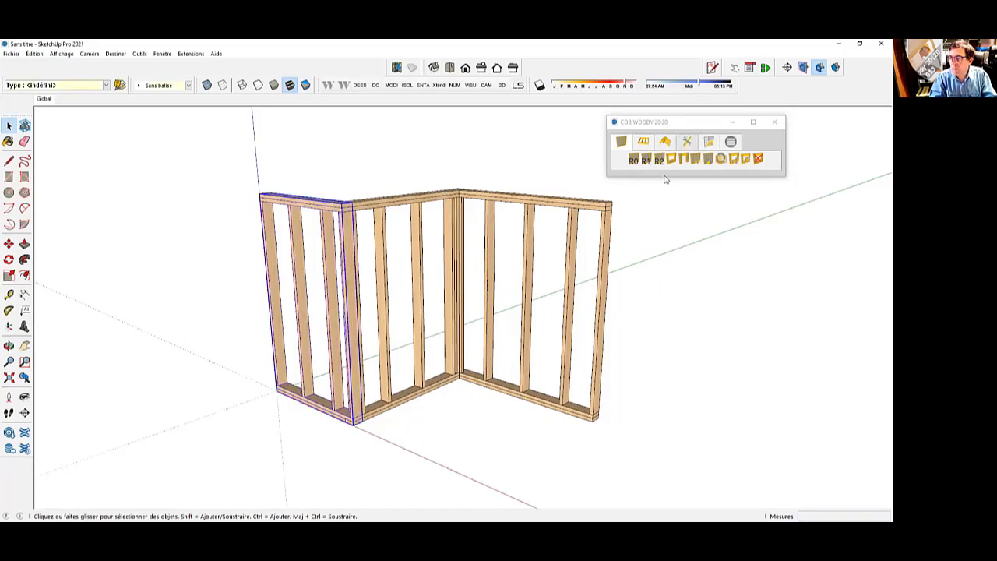
click(617, 161)
click(617, 161)
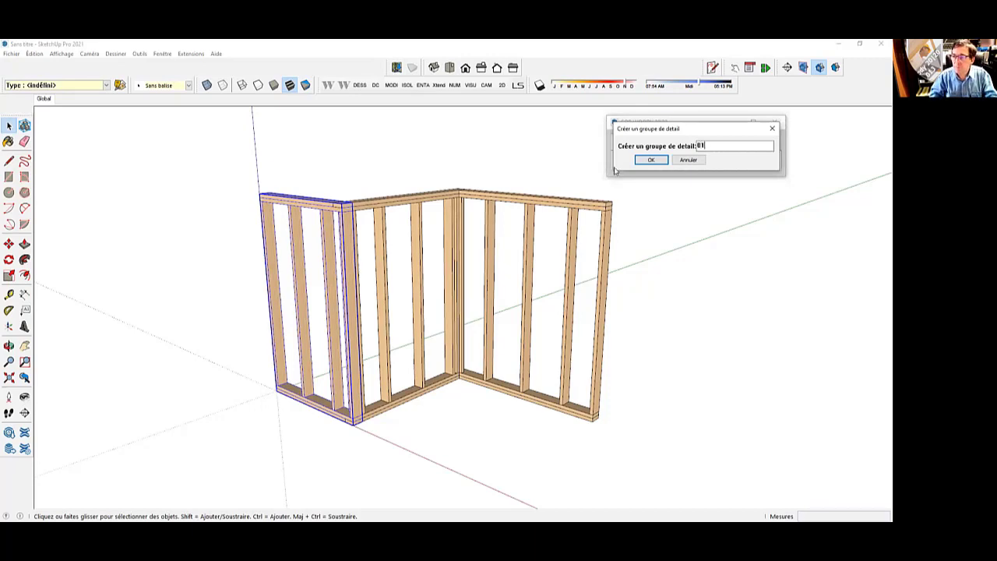
key(Return)
Step: Create detail group 02 from the middle wall and detail group 03 from the last wall
click(399, 199)
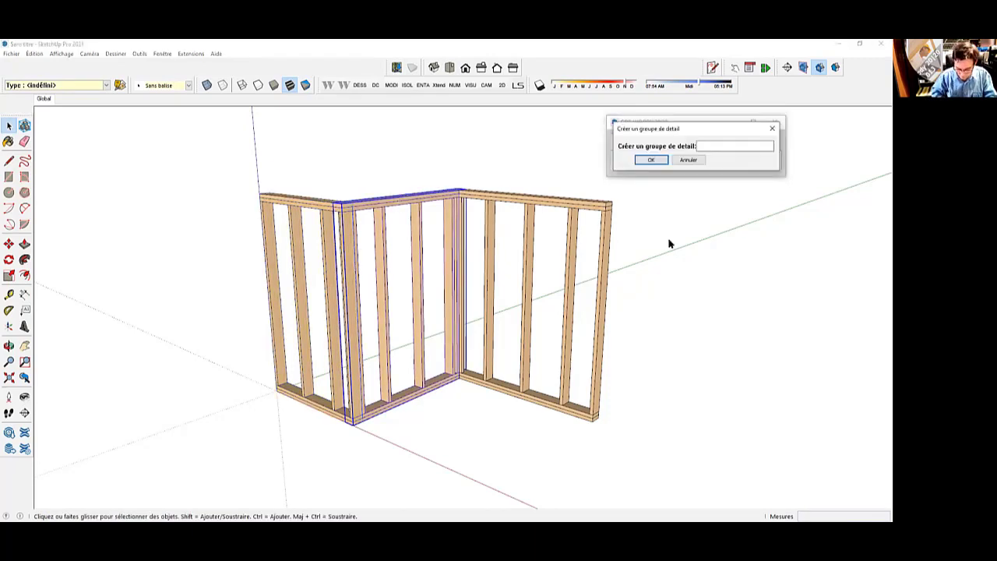
click(651, 160)
click(522, 202)
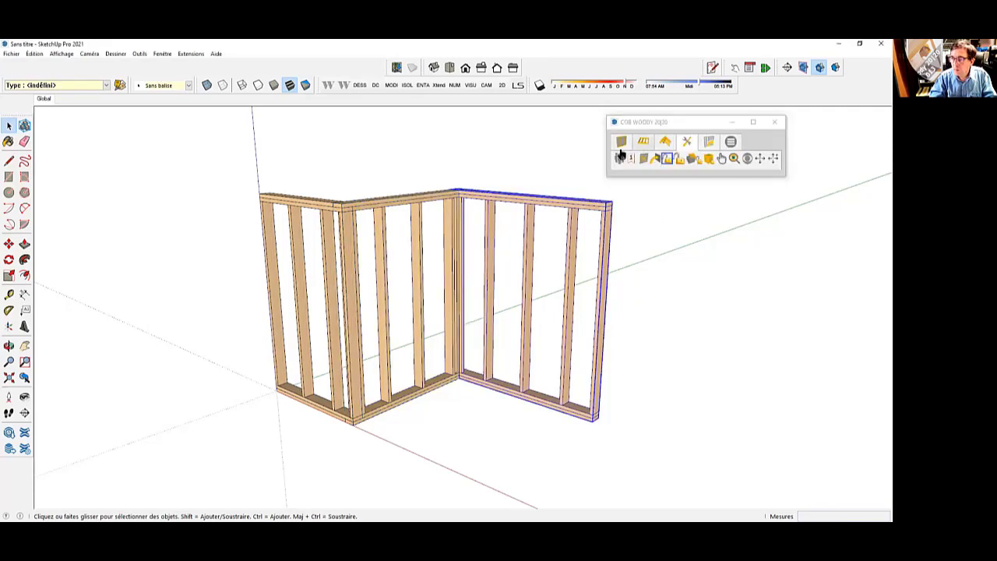
click(667, 158)
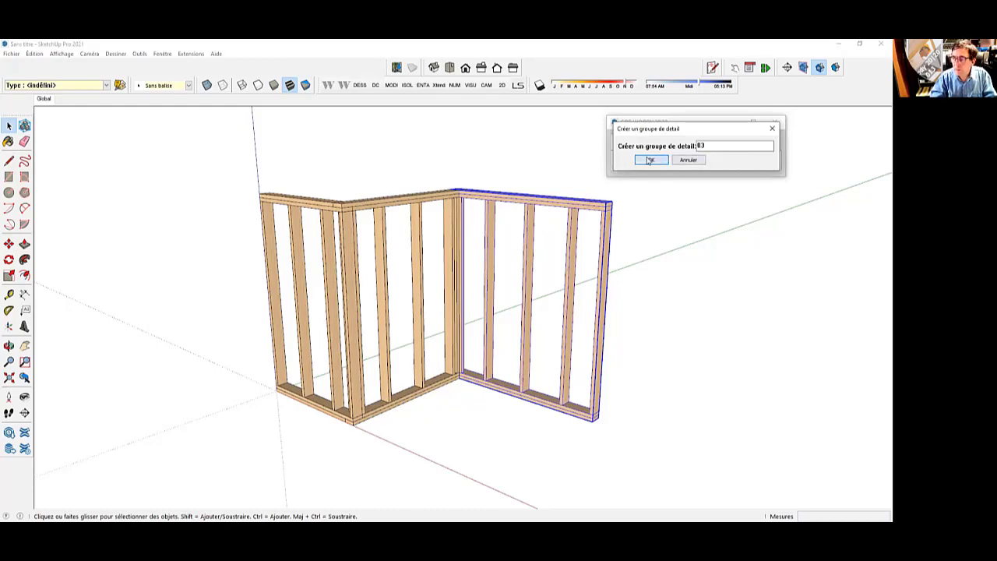
key(Return)
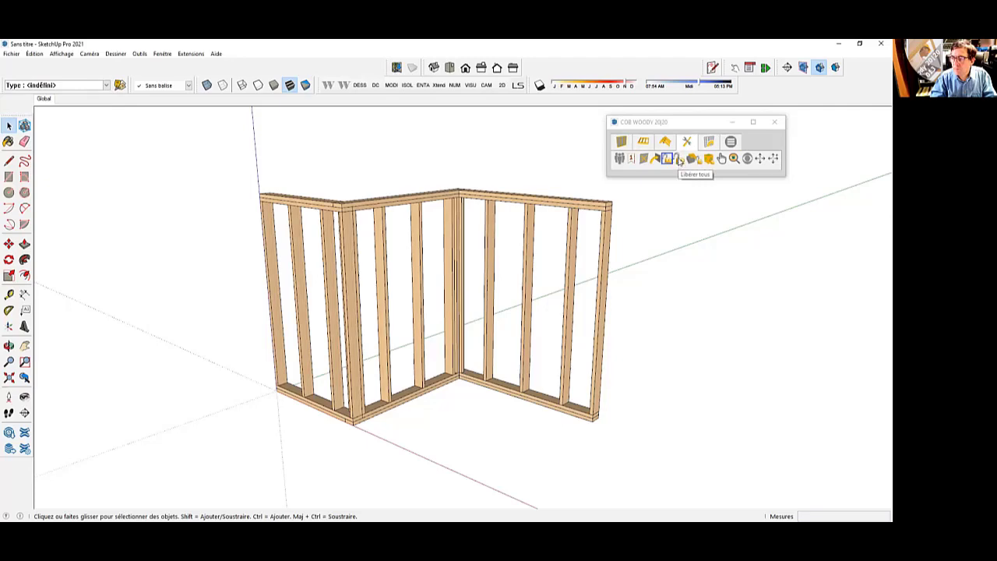
Step: Release all the wall framing parts
click(679, 160)
click(714, 180)
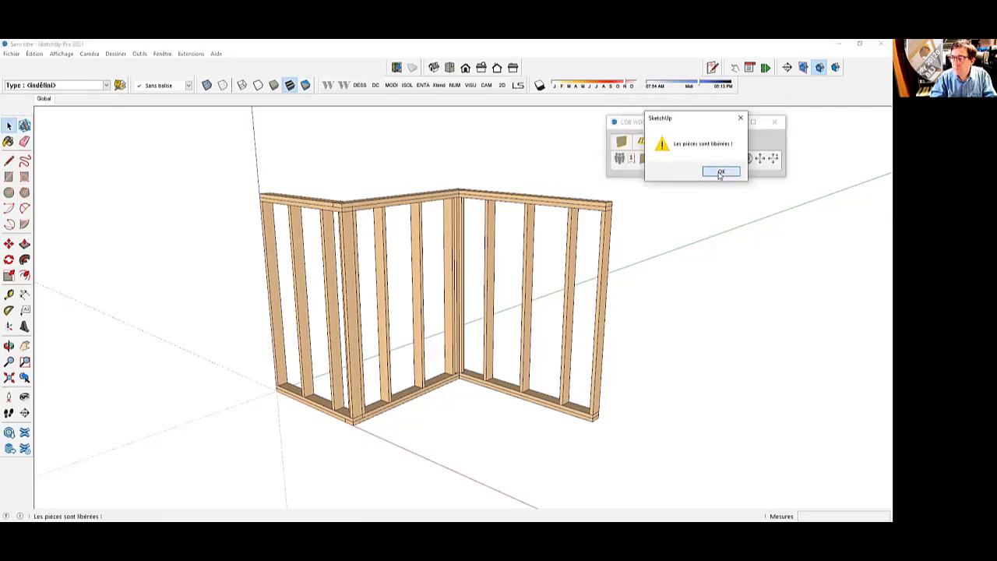
key(Return)
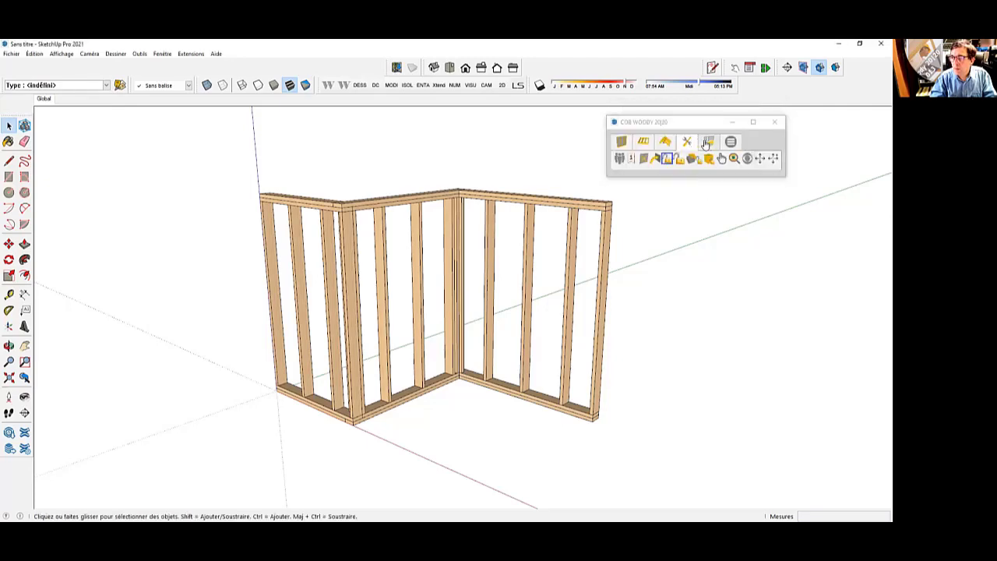
Step: Renumber all the framing parts of the three walls, accepting the requirement that the parts be released
click(708, 141)
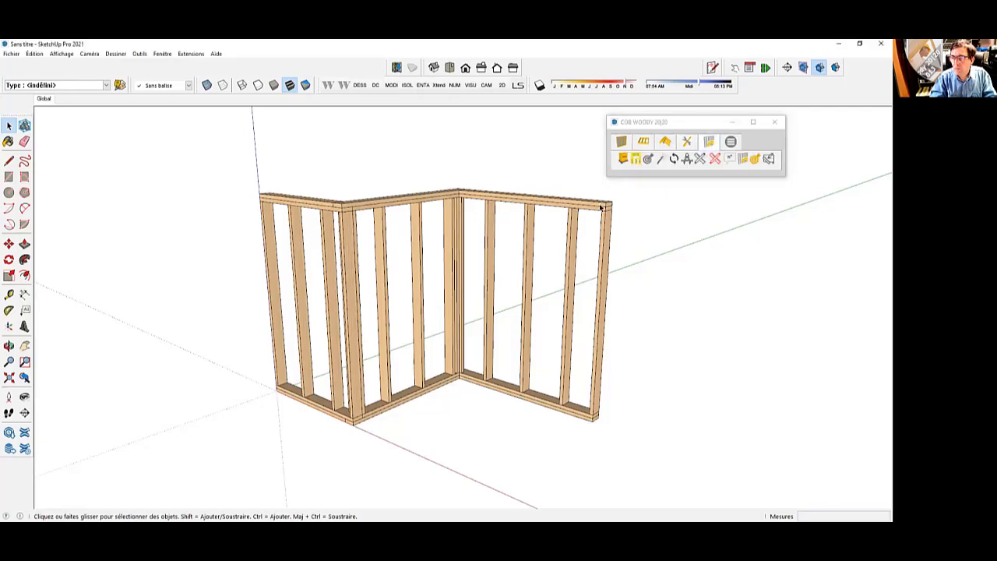
scroll(280, 238, down, 2)
scroll(395, 173, up, 1)
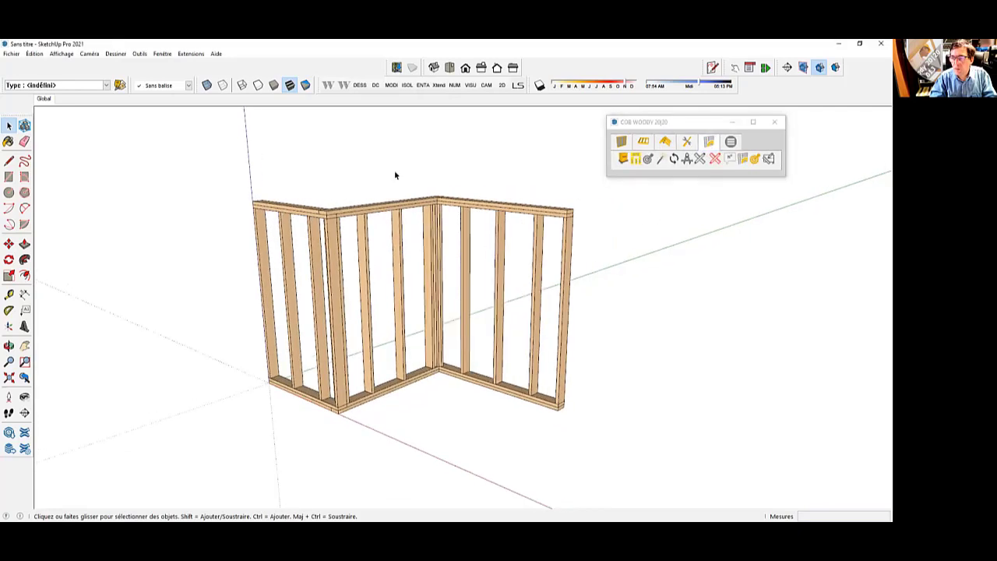
click(637, 161)
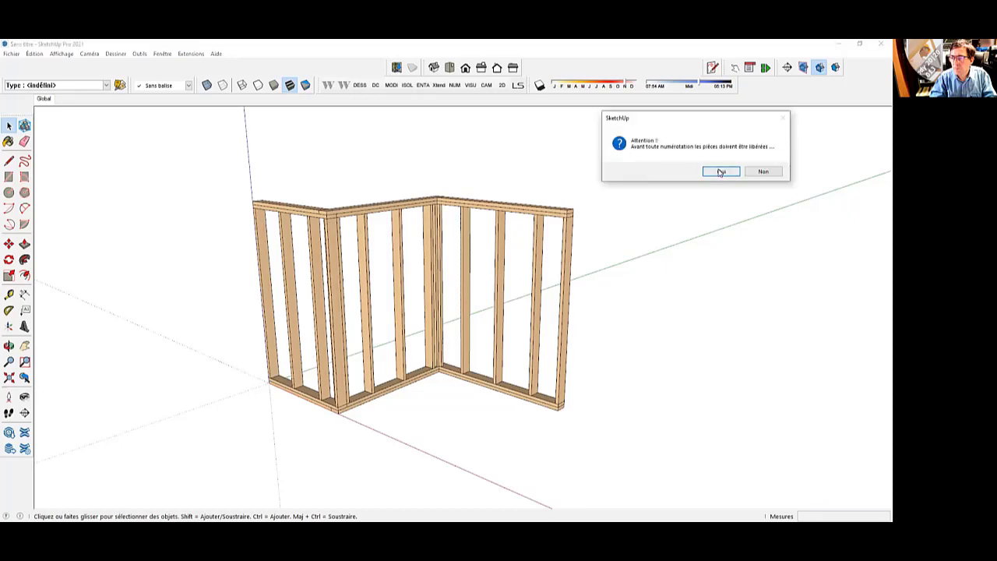
click(721, 172)
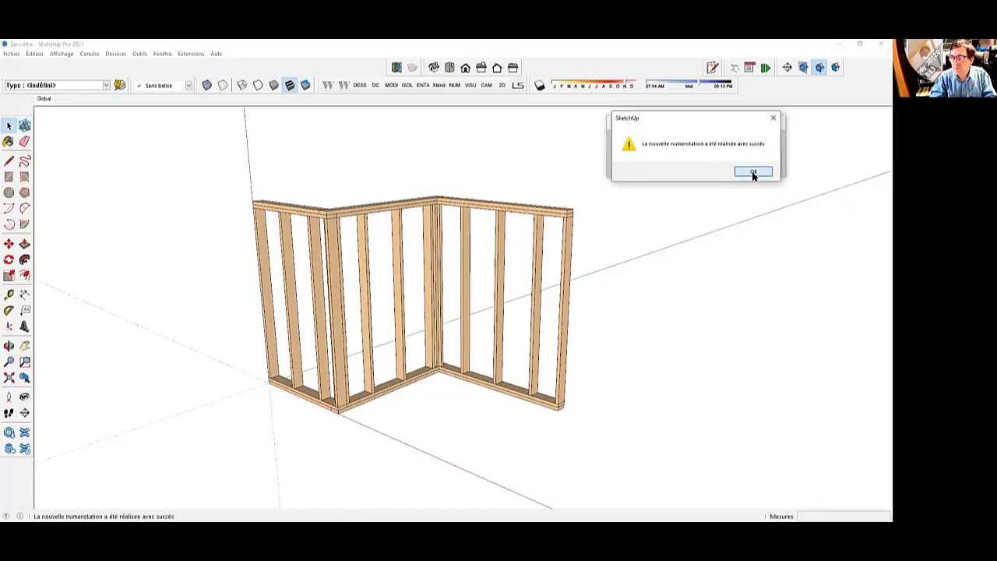
click(753, 172)
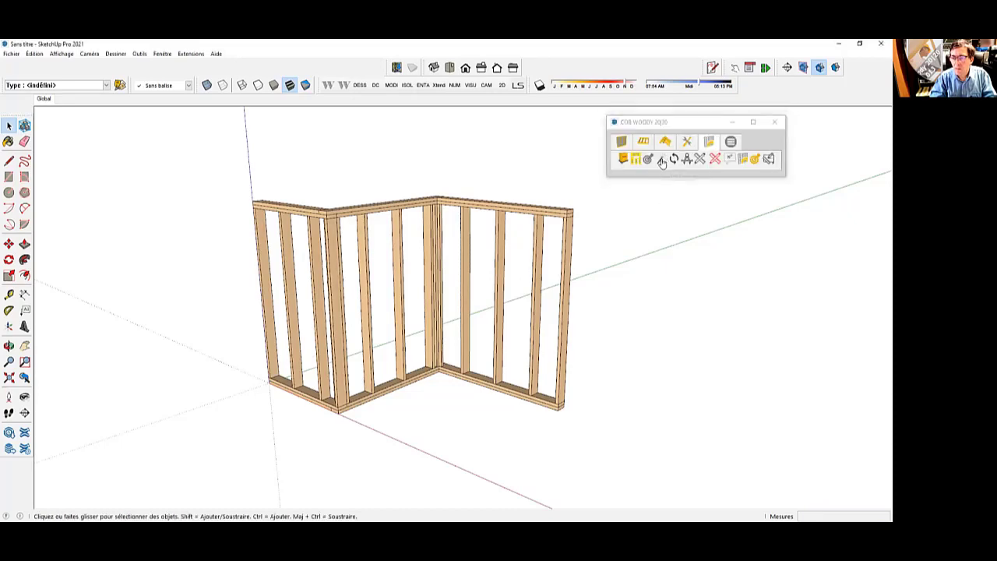
Step: Create an elevation scene from the face of the first wall, then return to the Global scene
click(662, 160)
scroll(285, 213, up, 5)
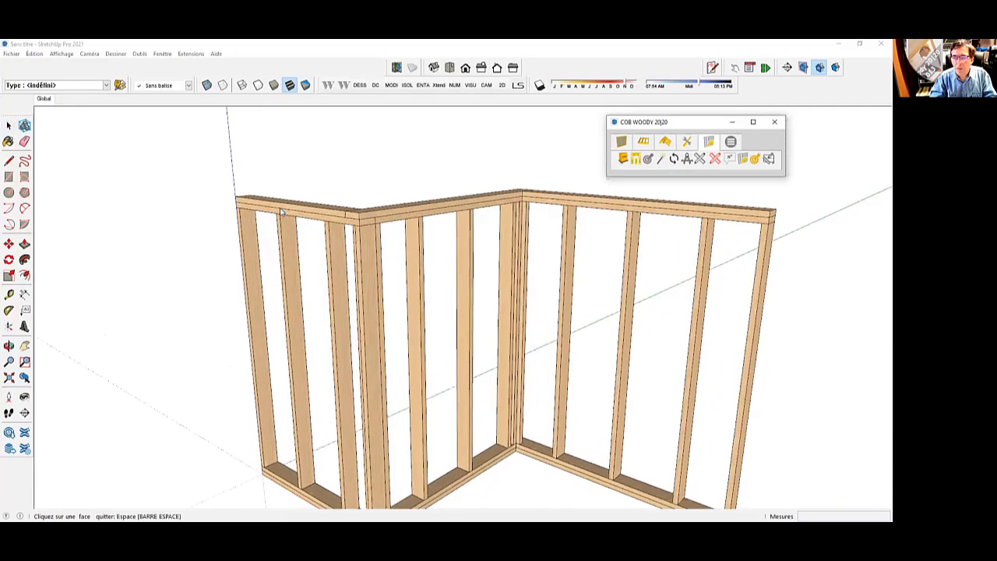
click(429, 305)
click(429, 304)
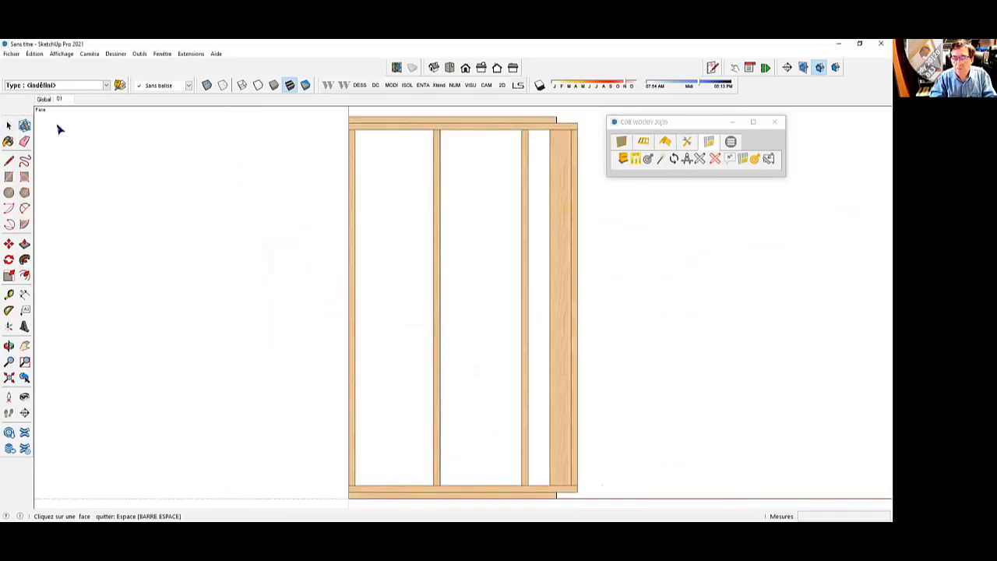
click(43, 98)
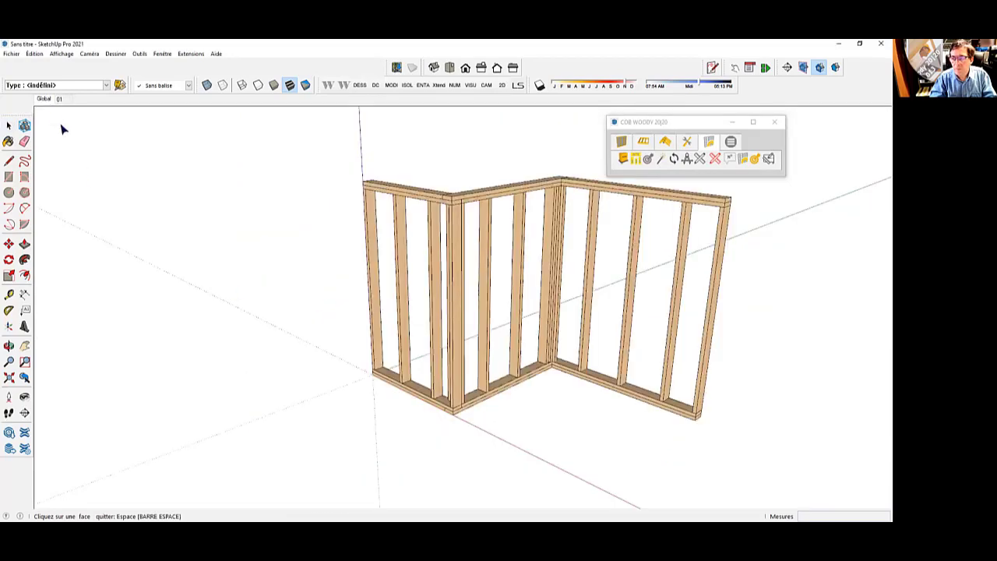
Step: Create elevation scenes for the middle wall and the last wall, returning to the Global scene after each
click(497, 192)
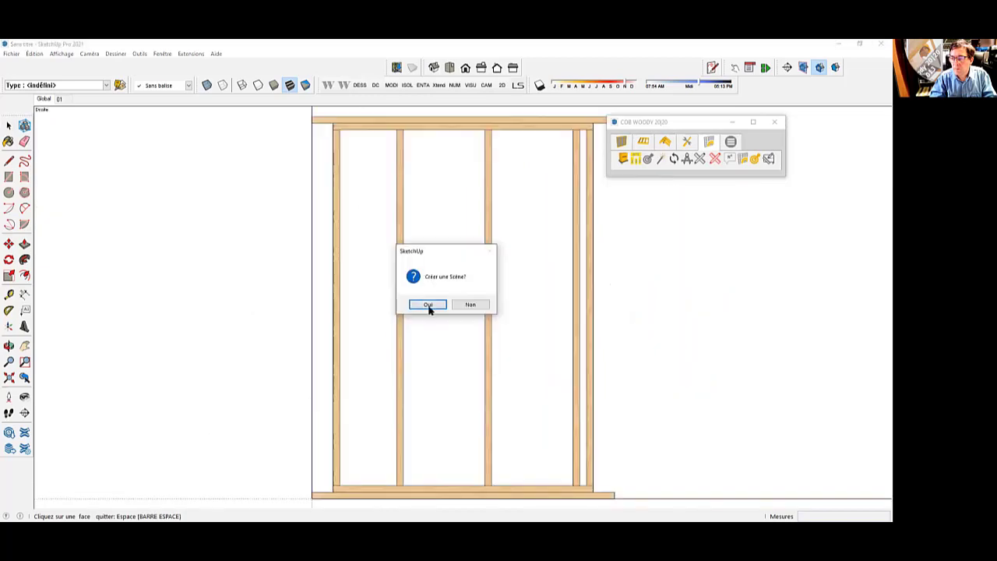
click(429, 304)
click(43, 99)
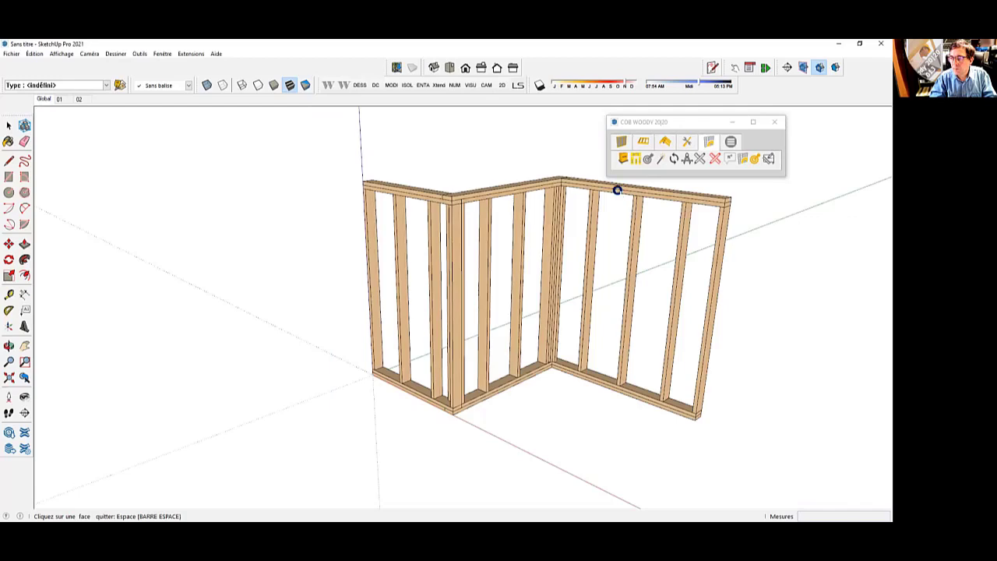
click(617, 191)
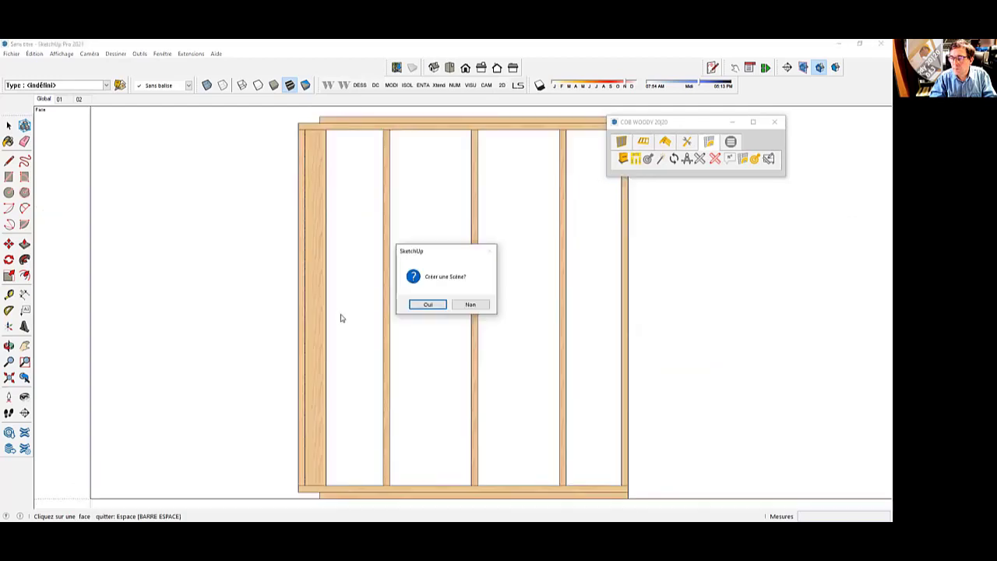
click(430, 305)
click(43, 100)
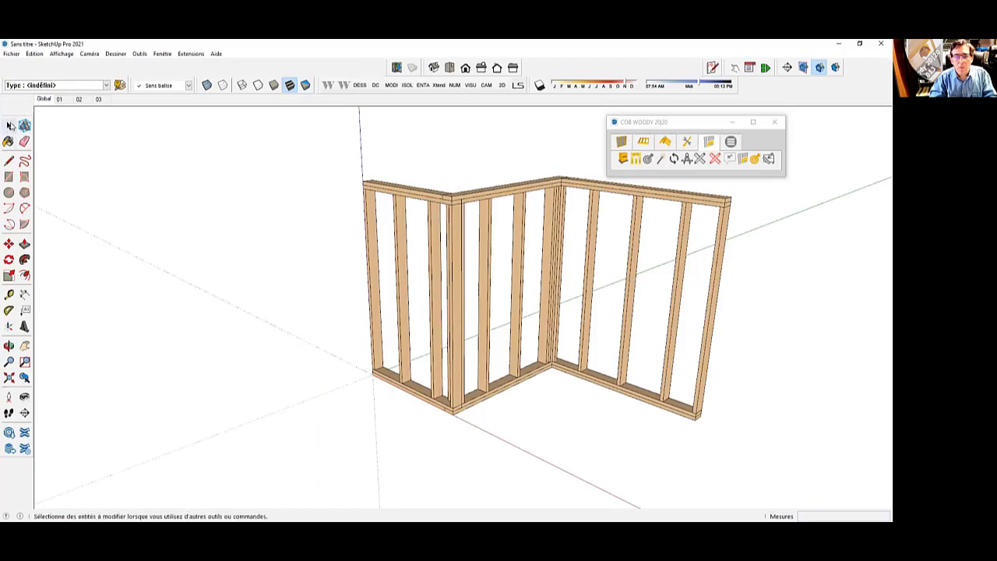
Step: Open scene 01 and add number labels to all the framing parts of its wall
scroll(164, 258, down, 2)
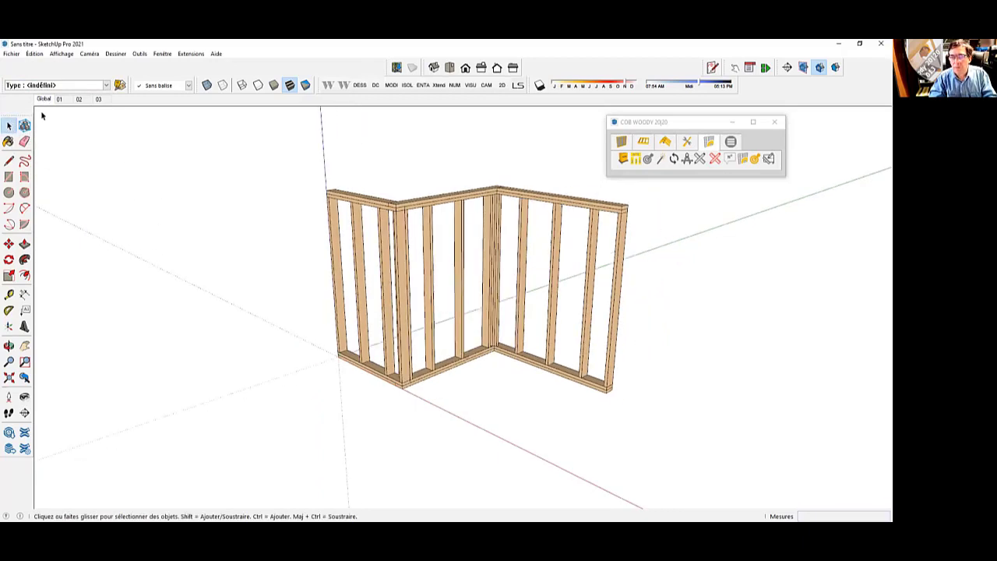
click(59, 99)
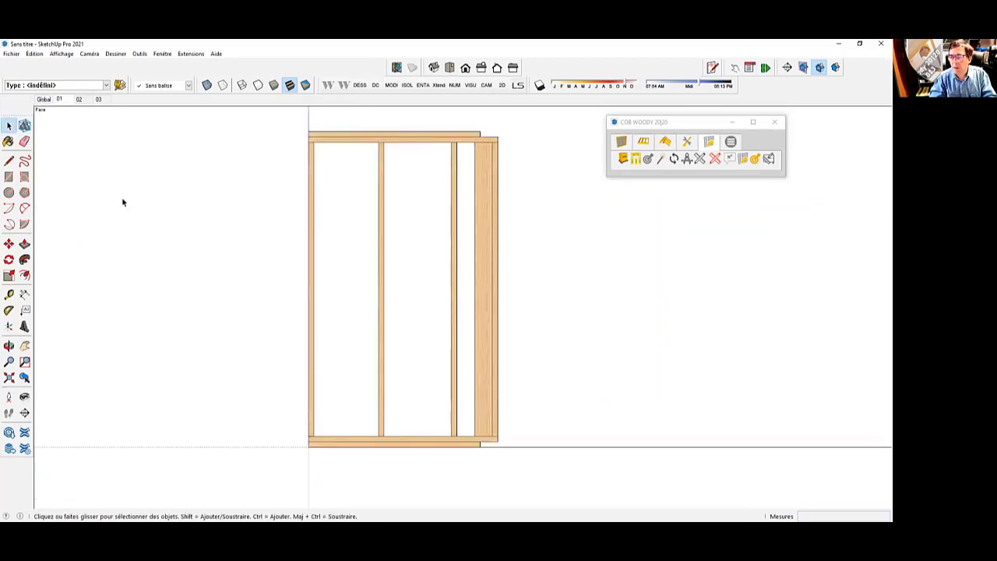
drag(248, 117, 573, 469)
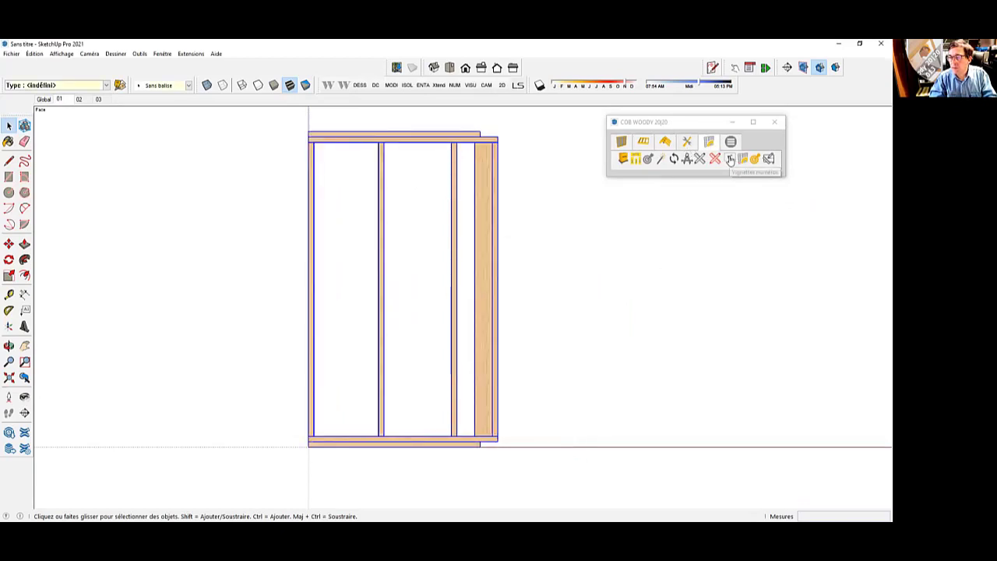
click(730, 160)
click(648, 271)
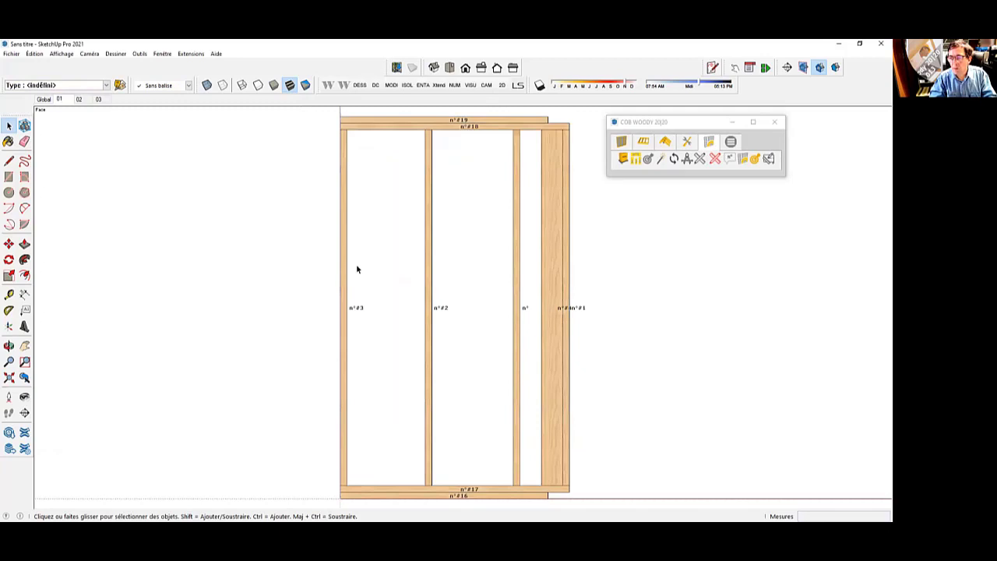
Step: Add running position dimensions to the vertical studs of the wall in scene 01
drag(587, 433, 305, 421)
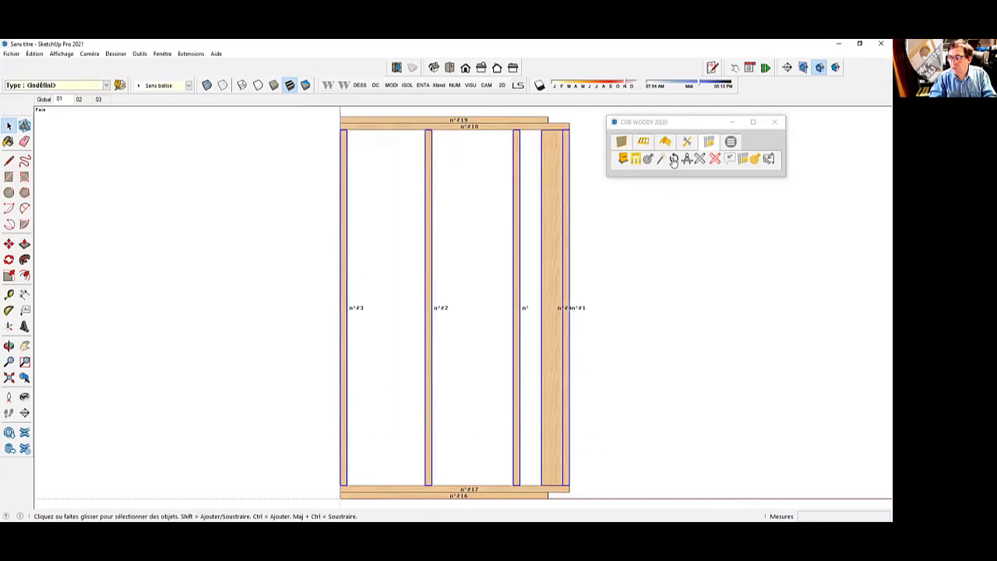
click(687, 160)
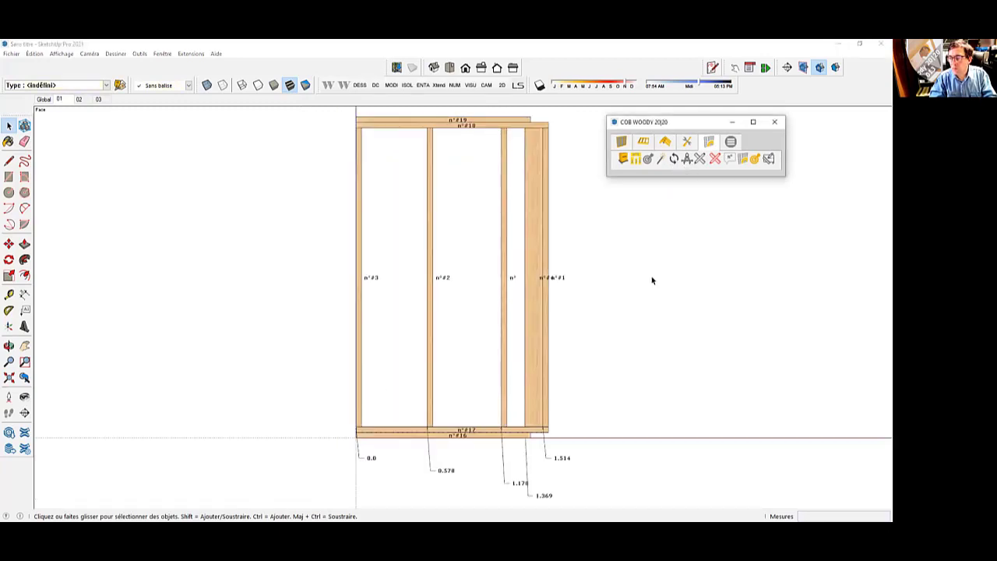
click(652, 280)
Step: Dimension the lengths of stud n°2 and the uppermost top plate in scene 01
click(429, 182)
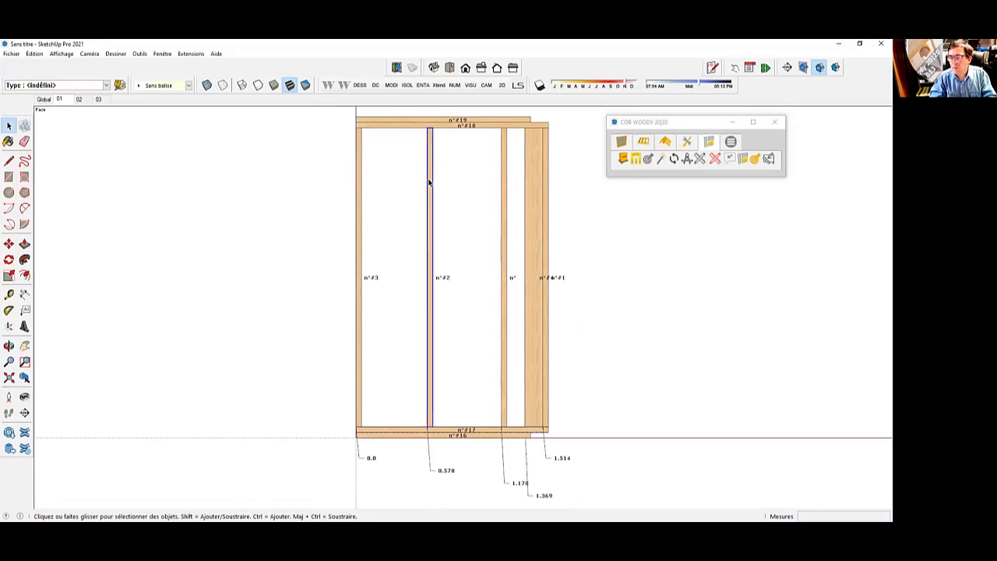
click(699, 160)
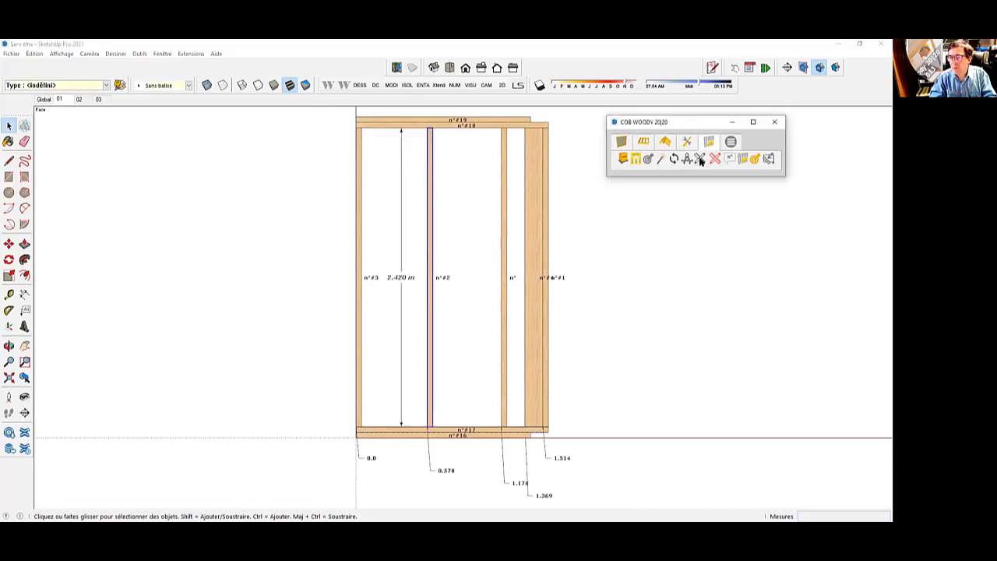
click(596, 257)
click(443, 120)
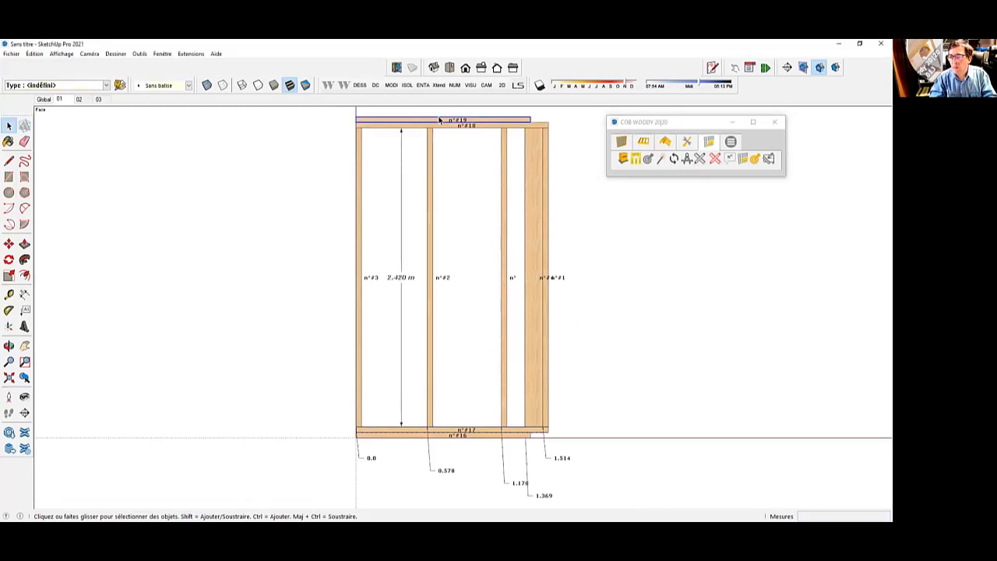
click(703, 160)
click(467, 231)
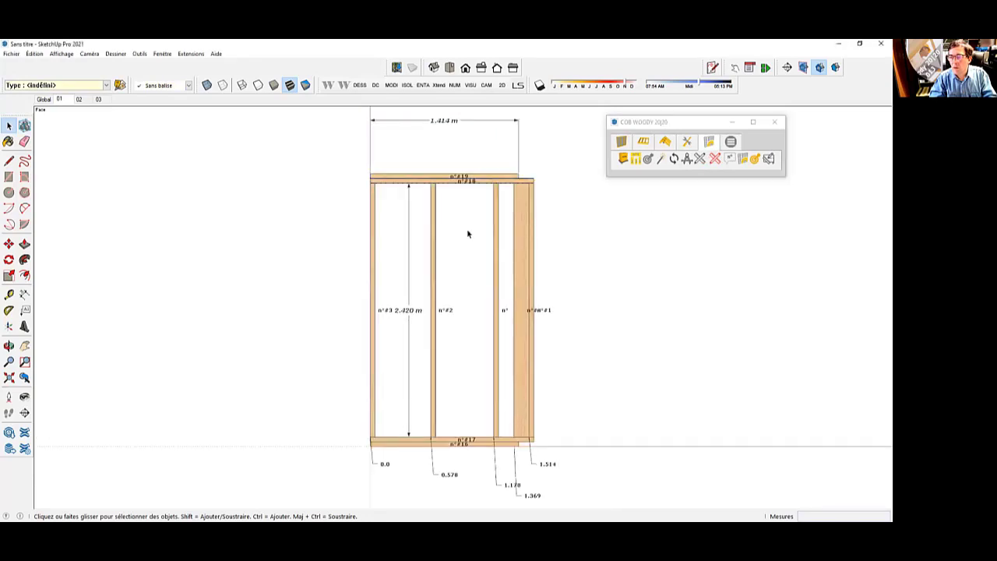
Step: Activate Woody's toggle option beside Cotations Pièces Auto, and manually dimension the height of stud n°3 outside the wall
click(714, 160)
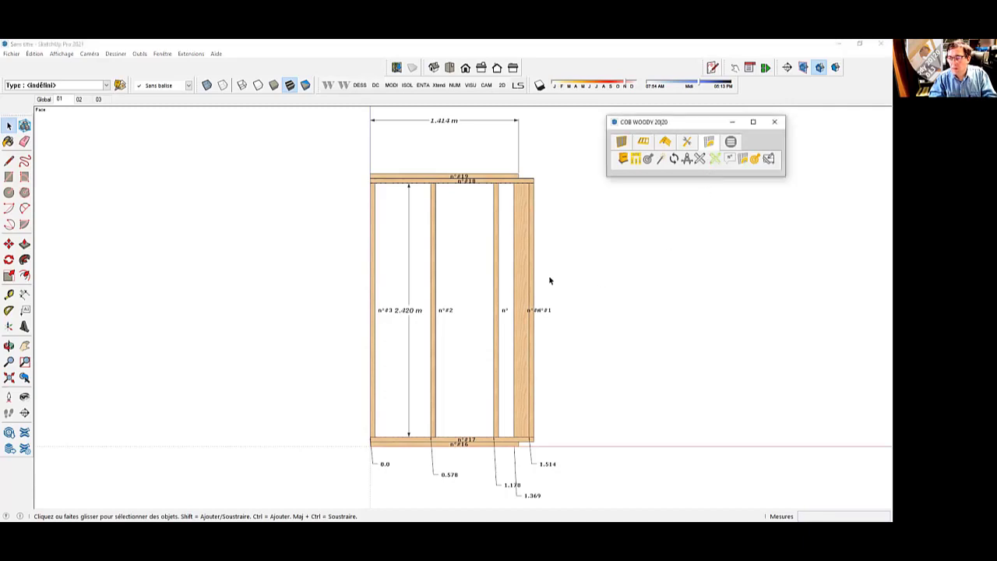
click(24, 294)
click(370, 183)
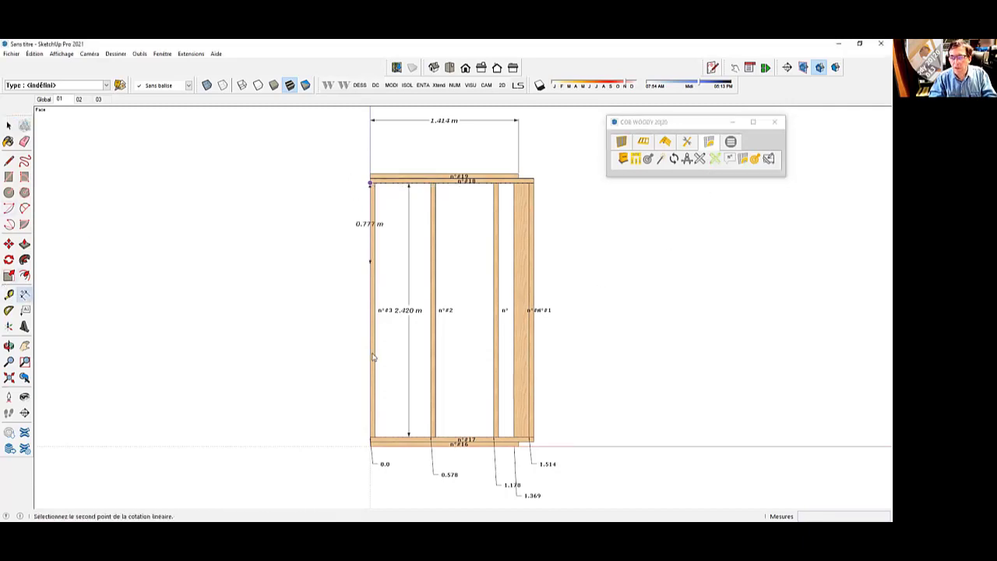
click(371, 439)
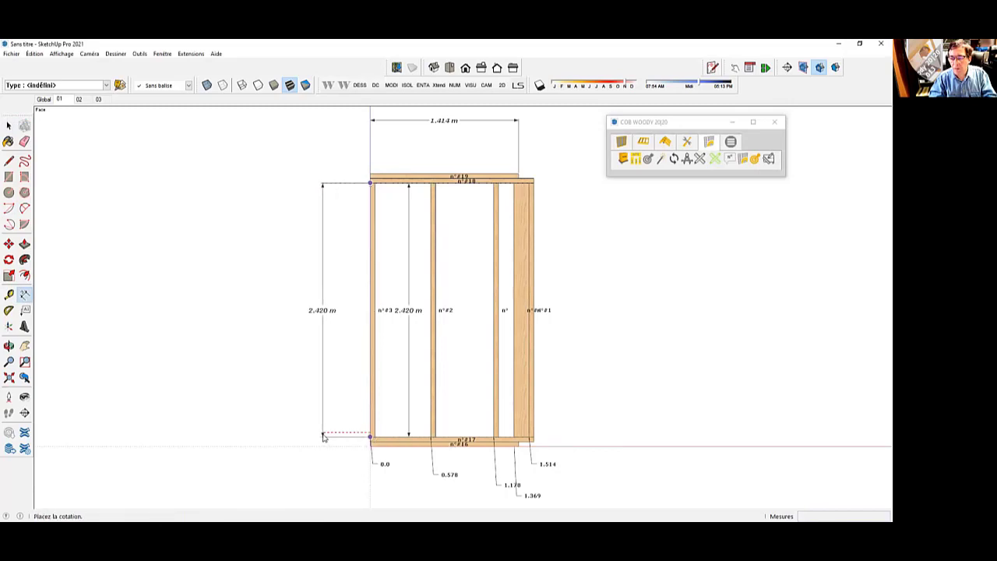
click(324, 310)
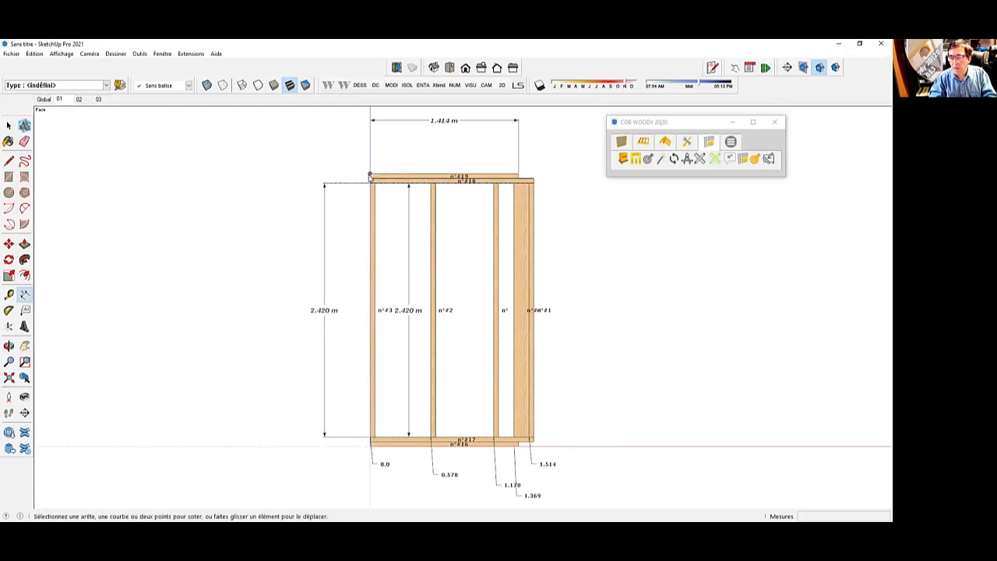
Step: Add a manual linear dimension along the full length of the uppermost top plate, just above the wall
click(370, 175)
click(518, 173)
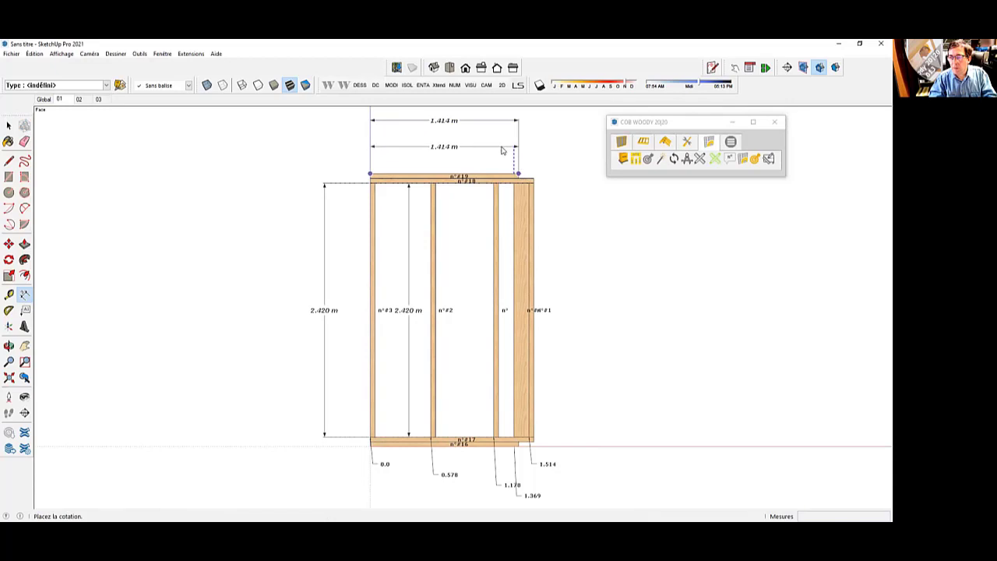
click(502, 148)
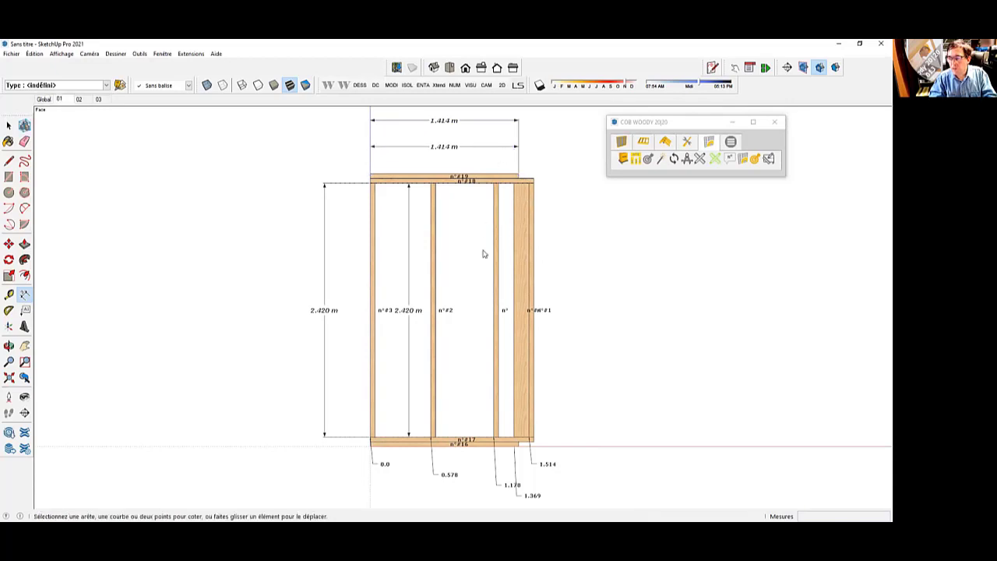
Step: Dimension the clear gap between stud n°2 and the next stud away from n°3, inside the wall's lower part
click(434, 438)
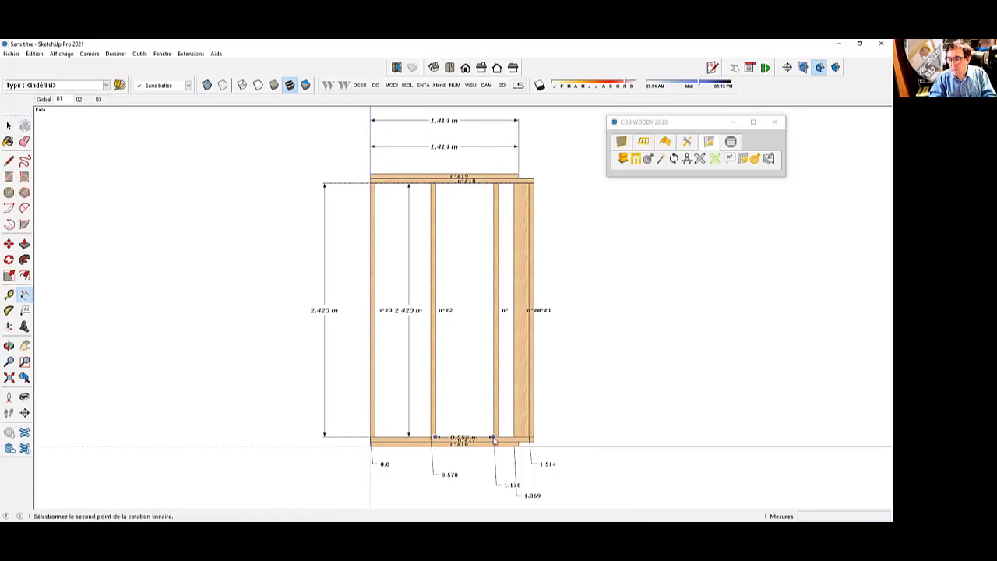
click(493, 435)
click(385, 385)
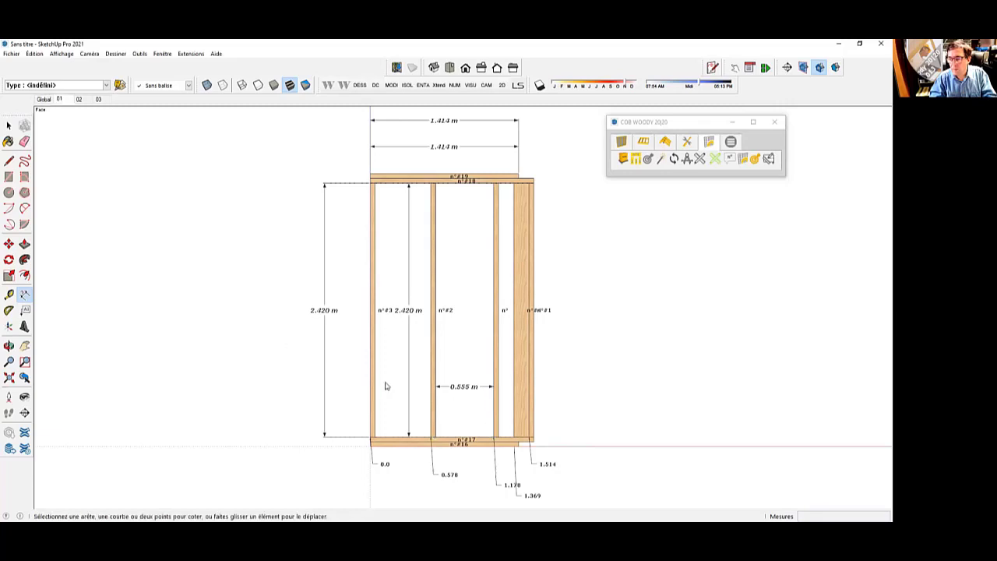
click(375, 438)
click(435, 437)
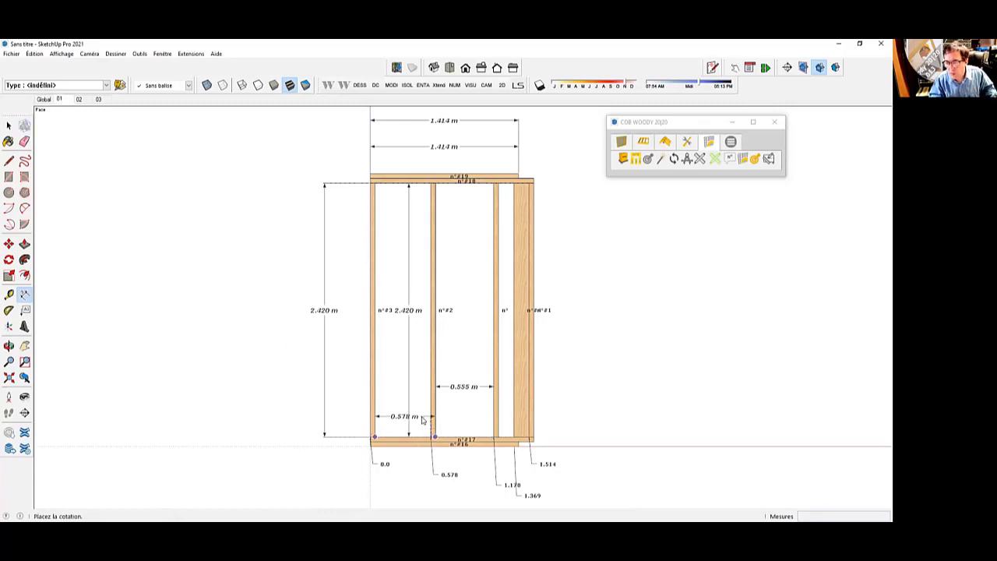
key(Escape)
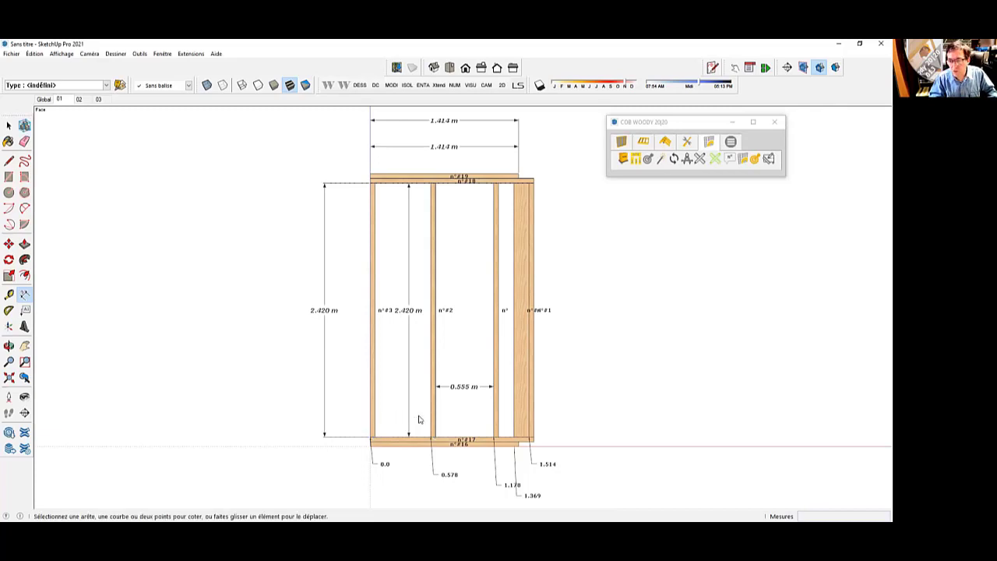
Step: Dimension the clear gap between the inner faces of studs n°3 and n°2, level with the neighbouring gap dimension
click(376, 436)
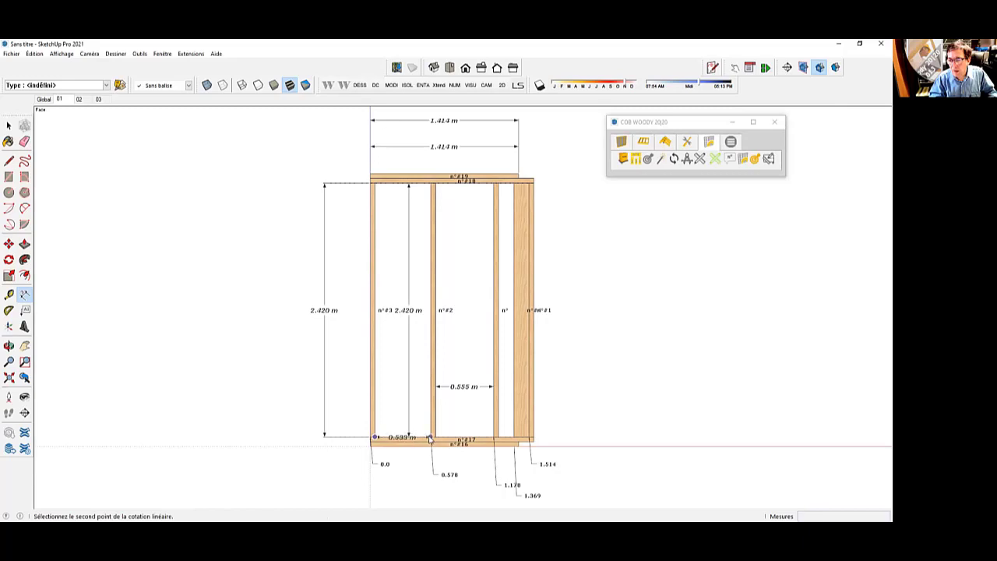
click(429, 436)
click(426, 388)
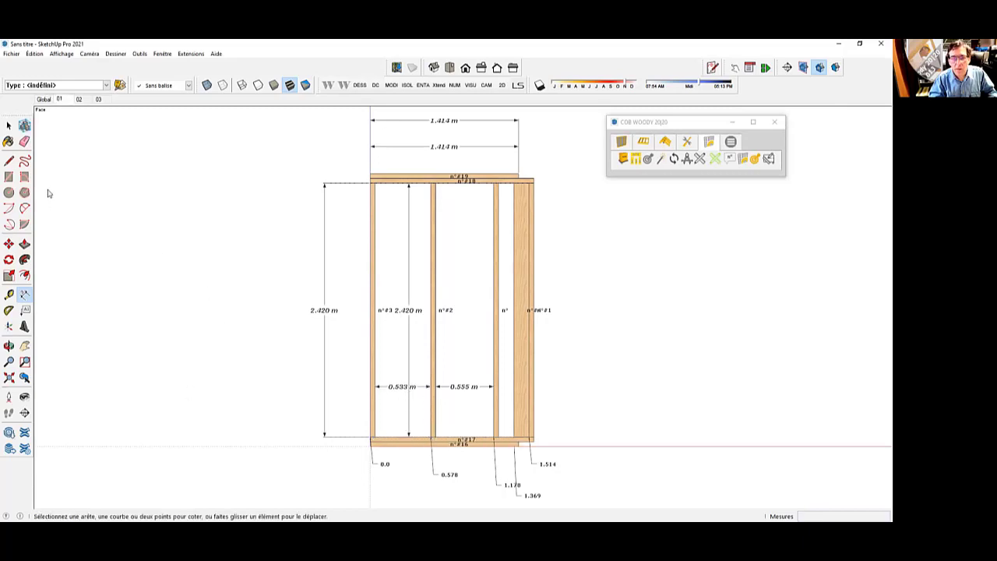
click(9, 125)
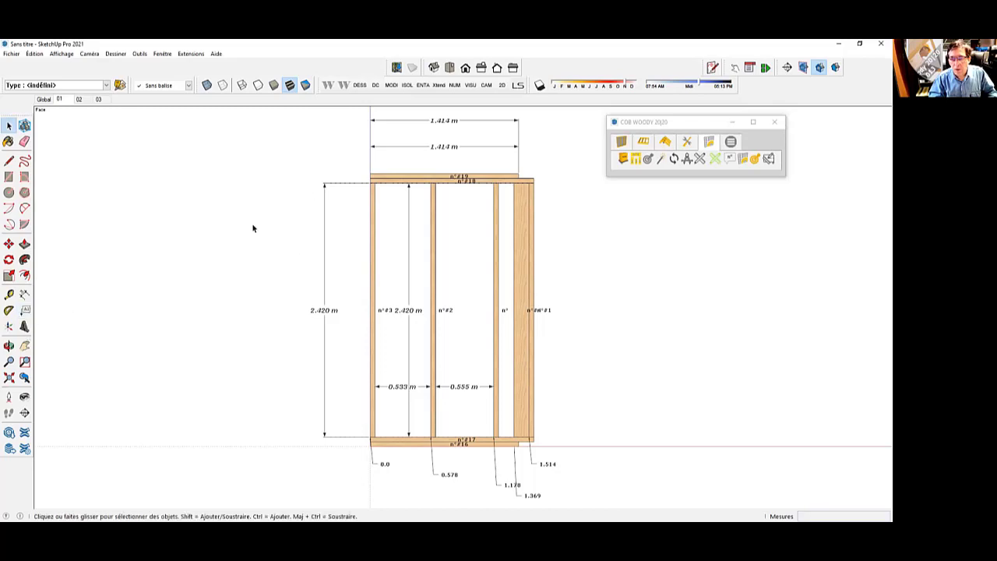
Step: Place a free text label reading "01" in the empty space beside the wall
click(24, 310)
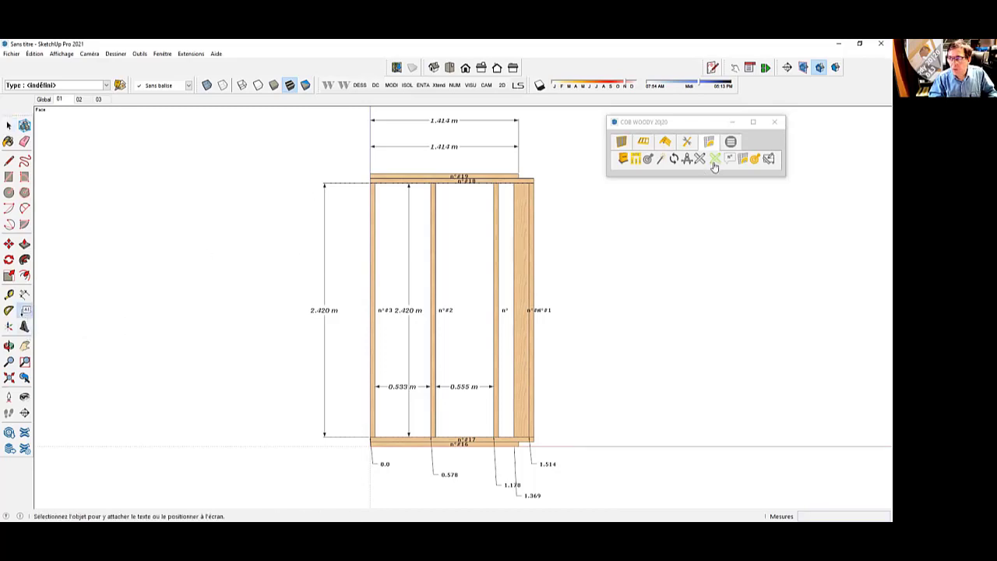
click(259, 225)
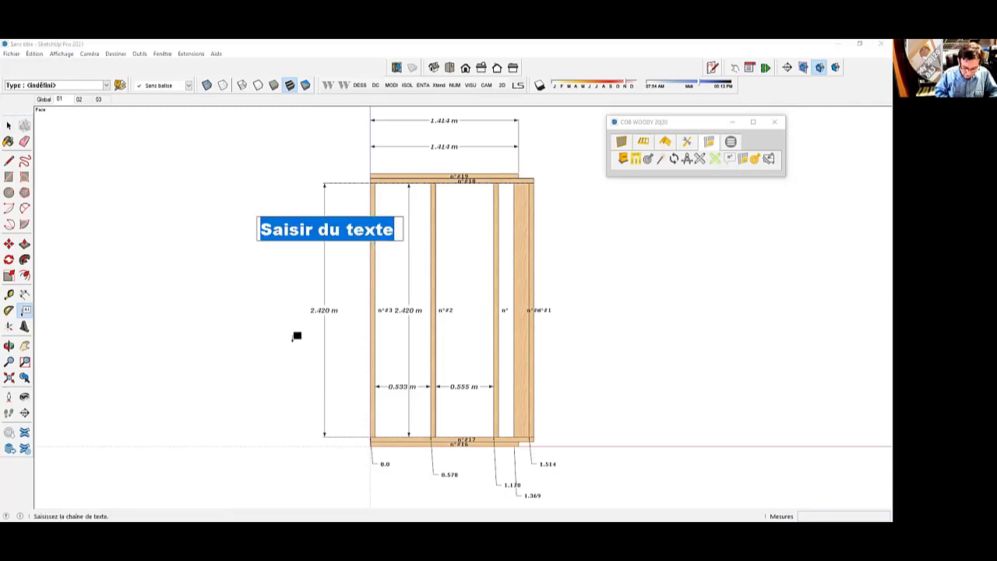
text(01)
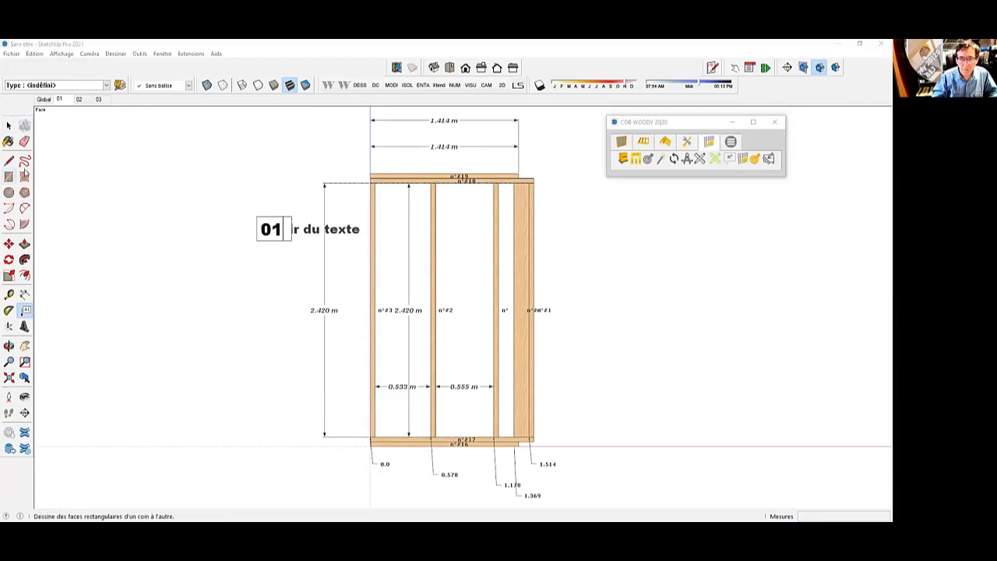
click(219, 271)
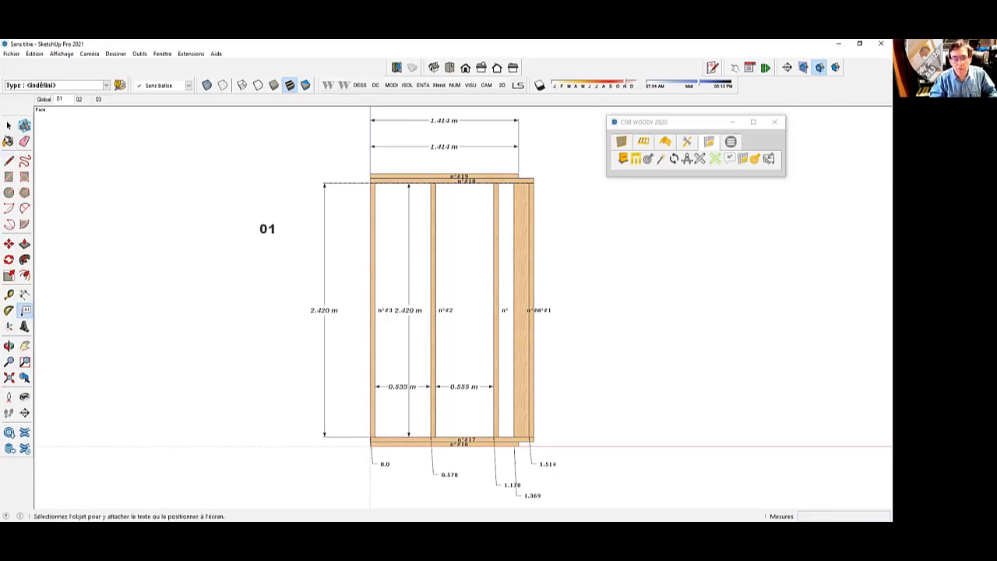
click(9, 125)
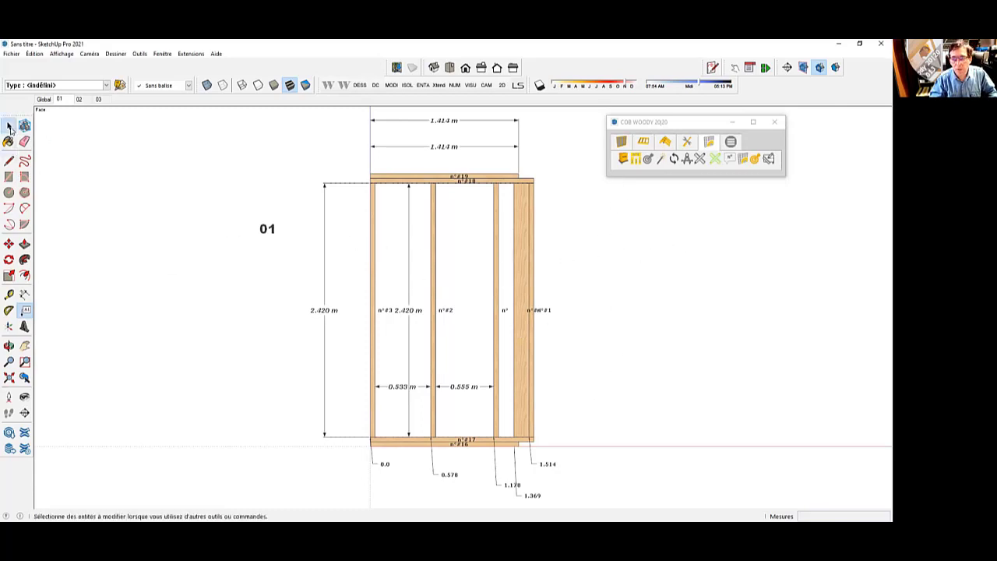
Step: Move the n°1 label about 0.24 m down so that it clears the overlapping n°4 label
key(m)
click(545, 310)
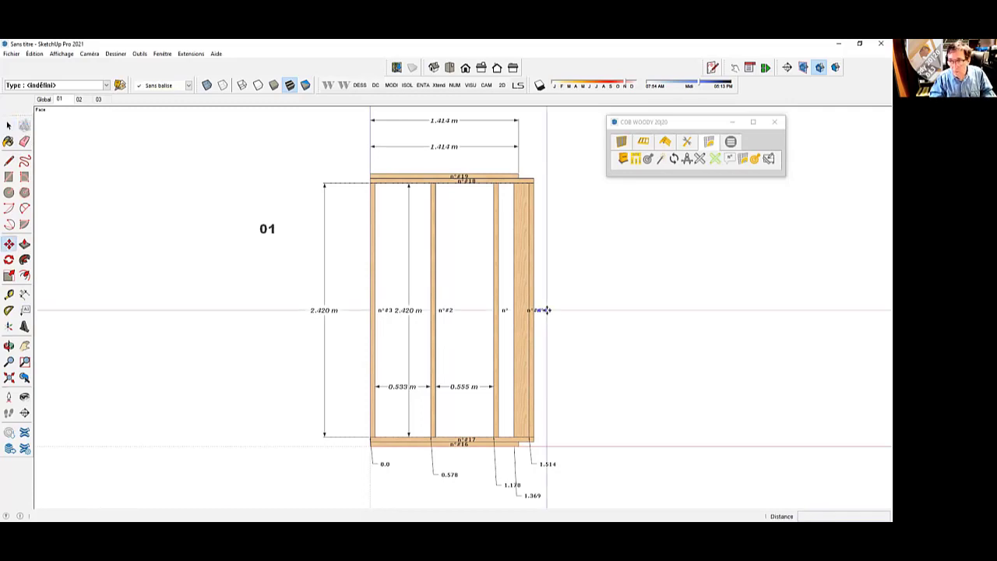
click(543, 336)
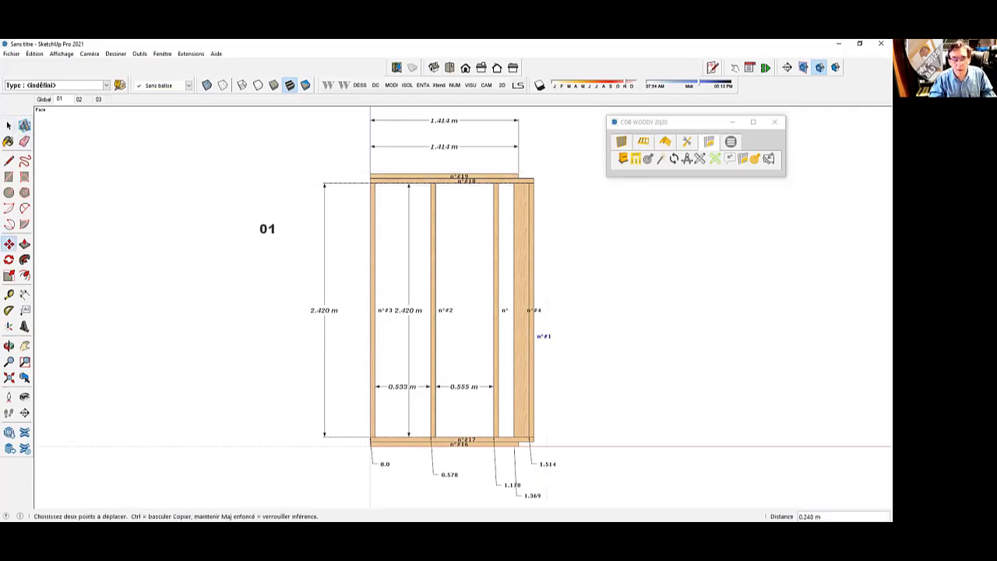
click(9, 125)
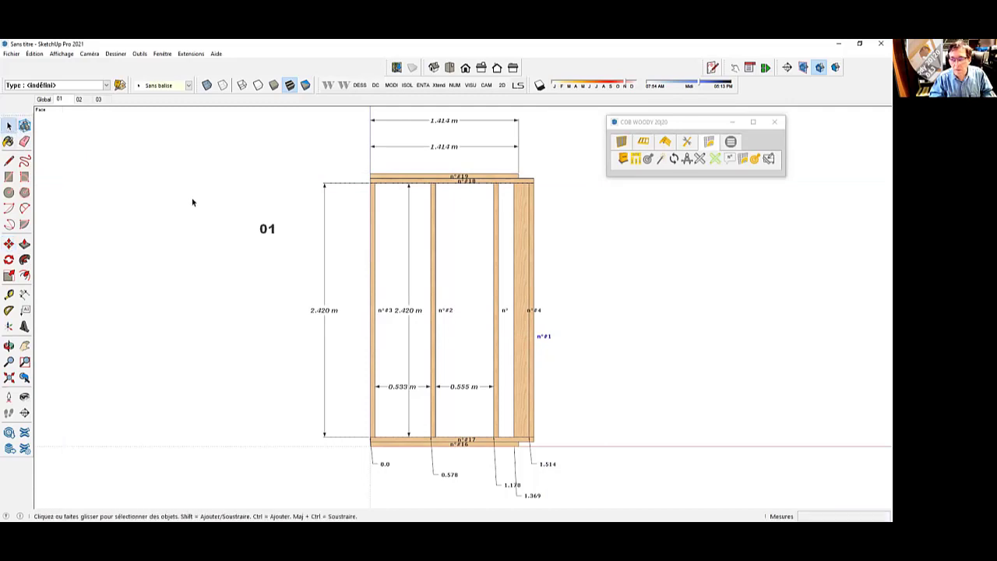
Step: Open scene 02, turn off Woody's toggle option beside Cotations Pièces Auto, and add number labels to the wall's vertical studs
click(80, 99)
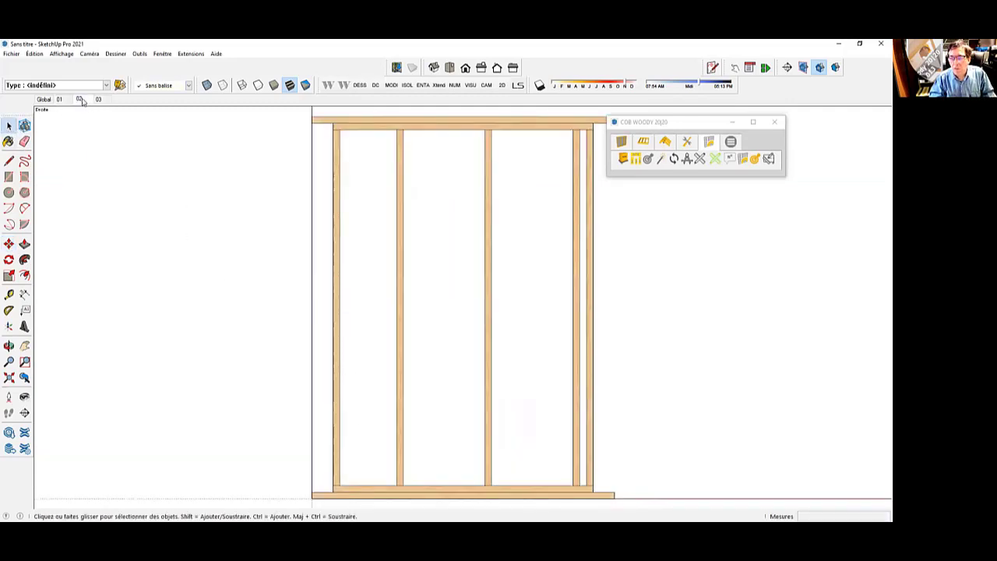
click(715, 160)
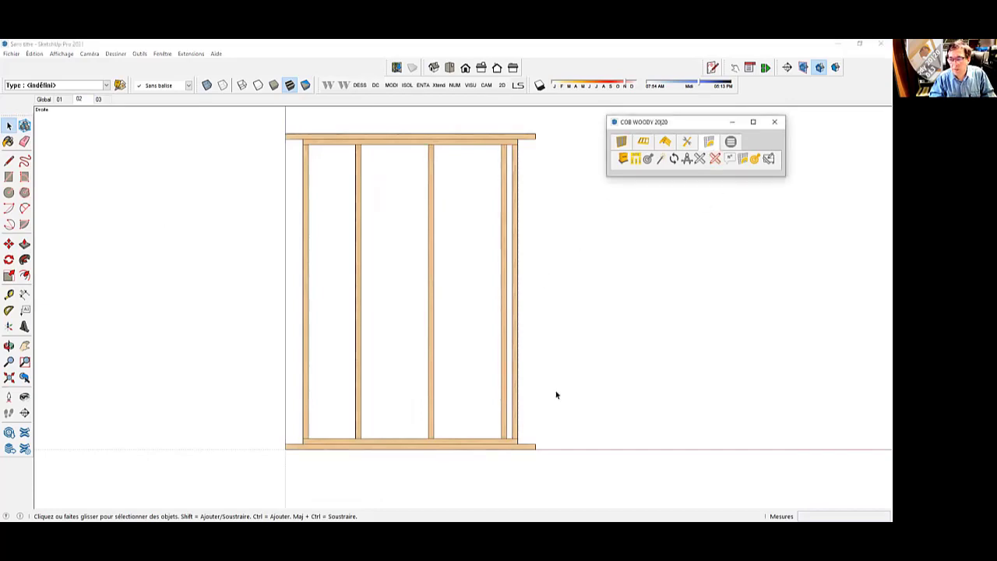
drag(557, 395, 292, 327)
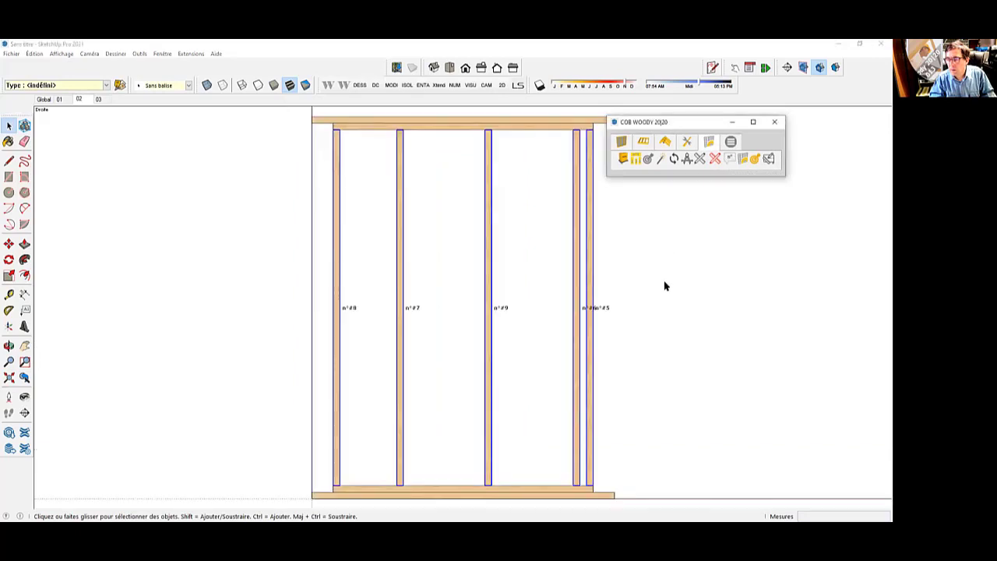
Step: Dimension the lengths of the uppermost top plate and stud n°8 in scene 02 with Cotations Pièces Auto
scroll(451, 296, down, 1)
click(448, 151)
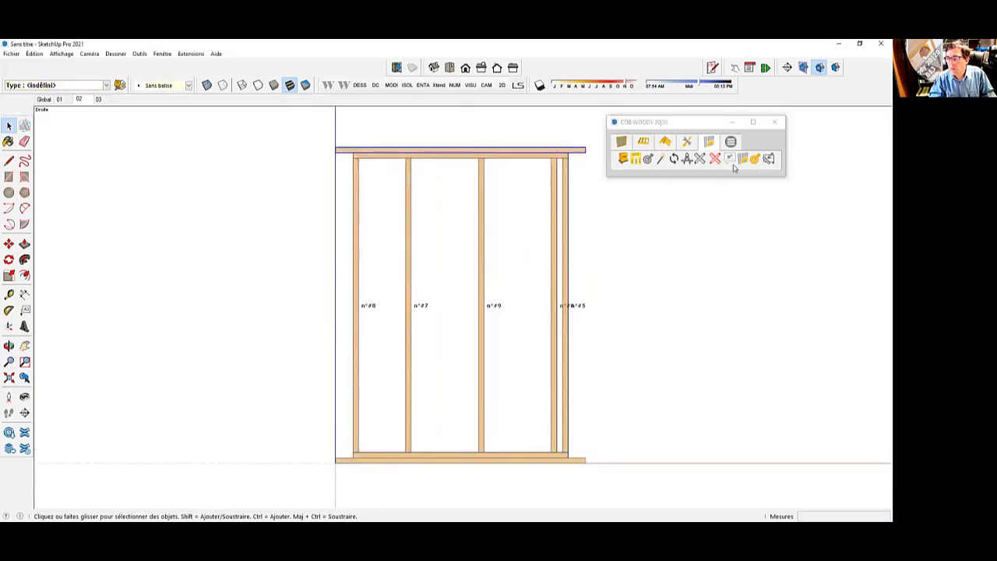
click(700, 159)
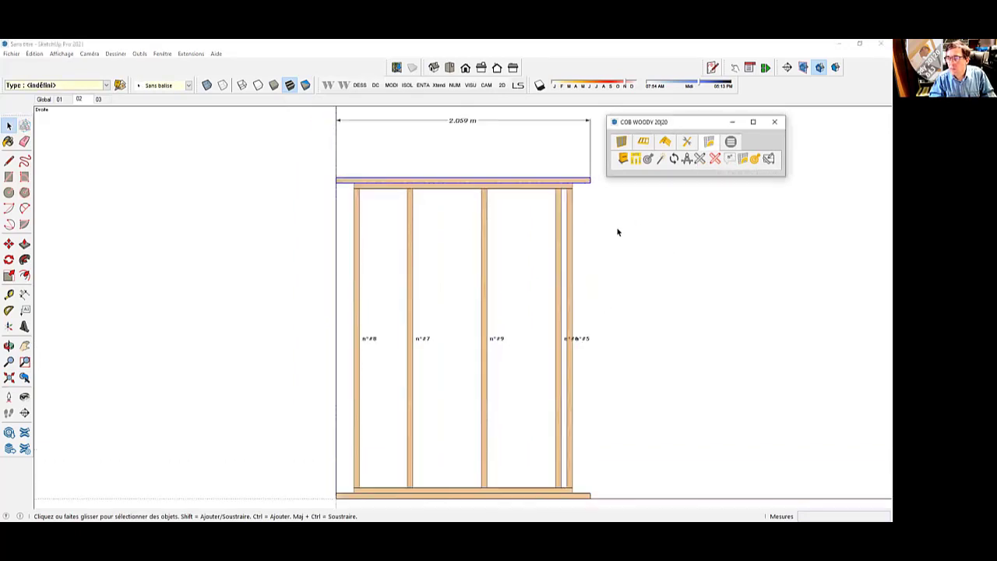
click(618, 232)
click(354, 255)
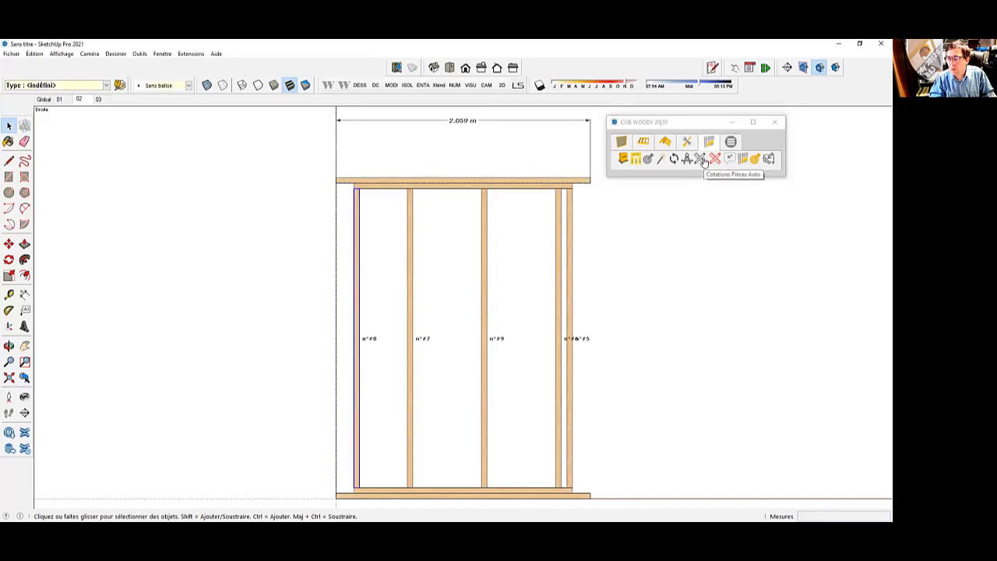
click(701, 158)
click(272, 256)
scroll(271, 256, down, 1)
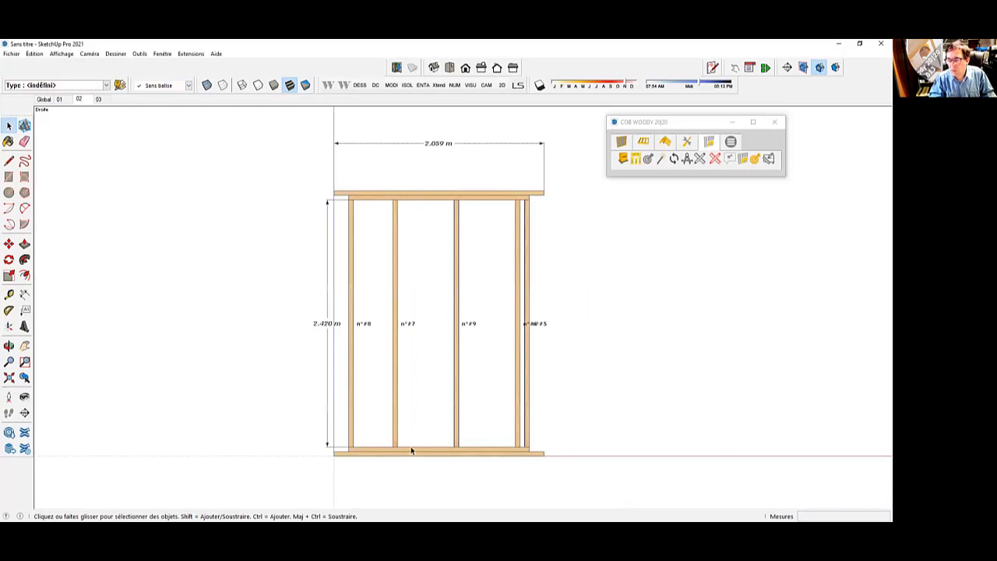
Step: Add number labels to all framing parts of the wall in scene 02, including the top and bottom plates
scroll(449, 475, up, 2)
scroll(440, 473, down, 3)
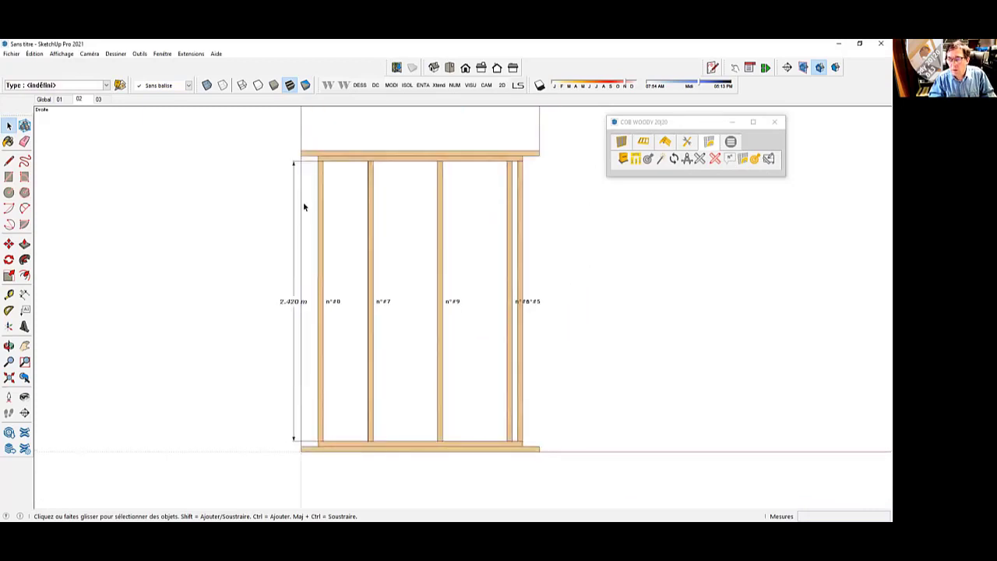
drag(292, 143, 558, 463)
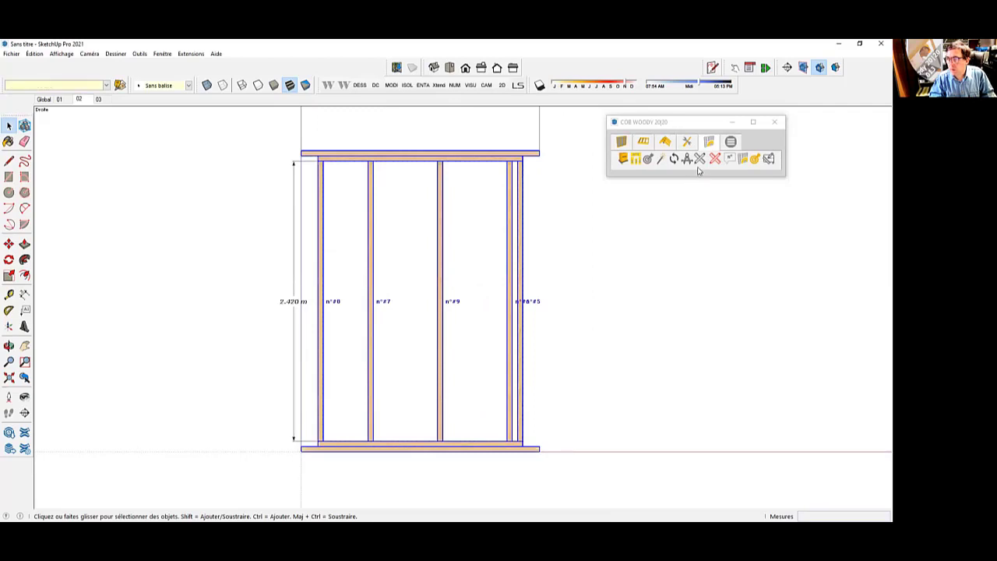
click(732, 160)
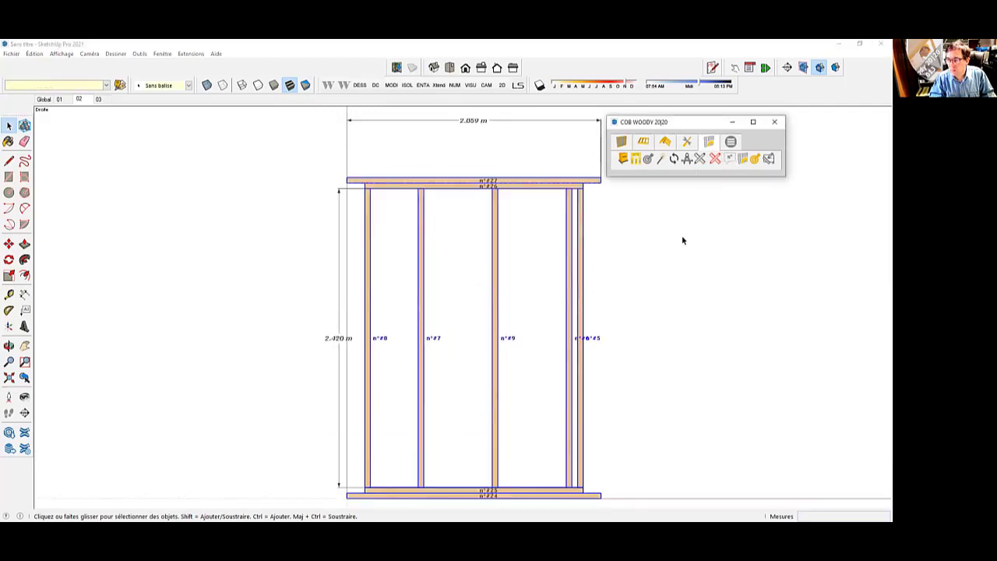
click(529, 280)
Step: Add position dimensions to the vertical studs of the wall in scene 02 with Cotations Positions
drag(591, 278, 362, 275)
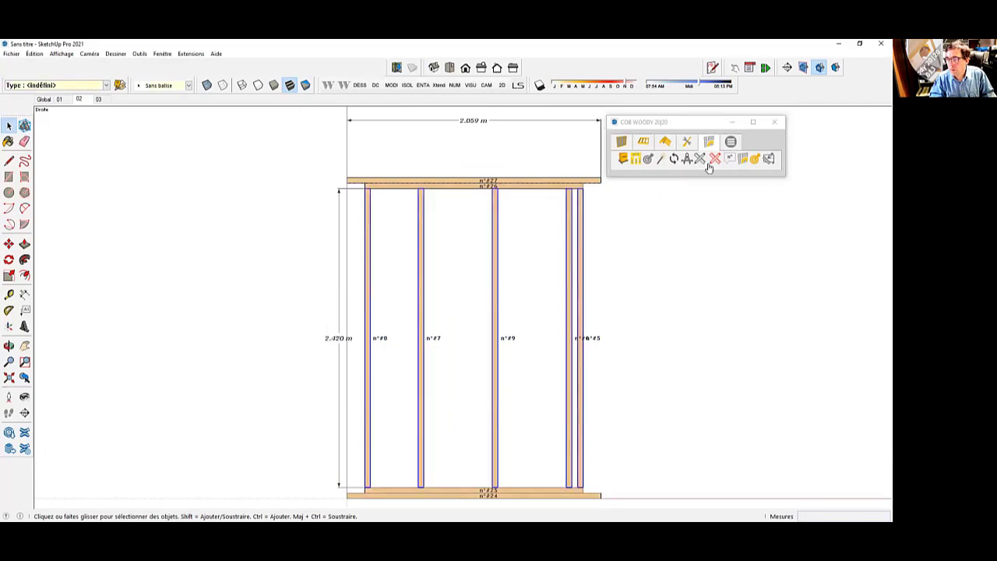
click(678, 317)
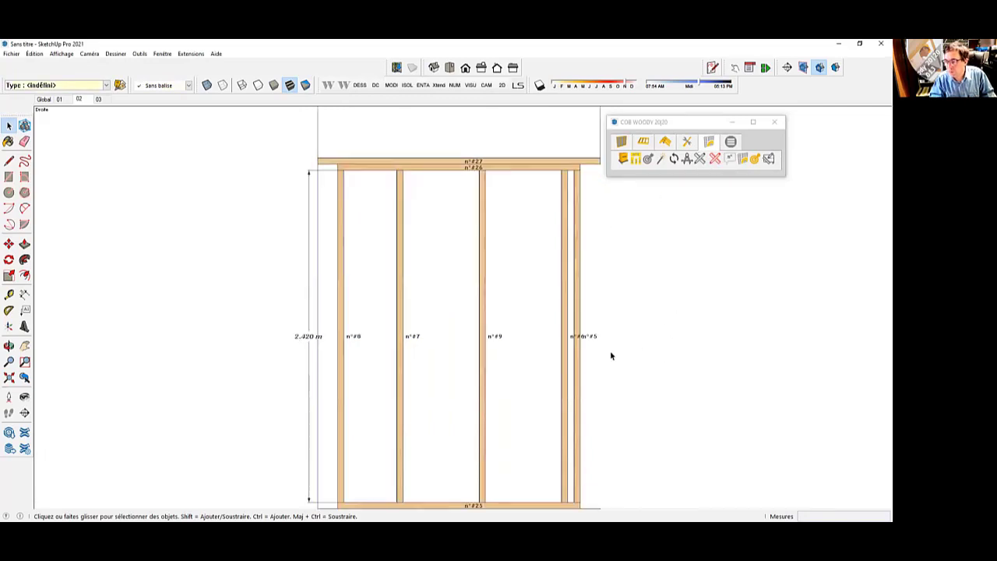
scroll(593, 340, up, 3)
scroll(532, 238, down, 3)
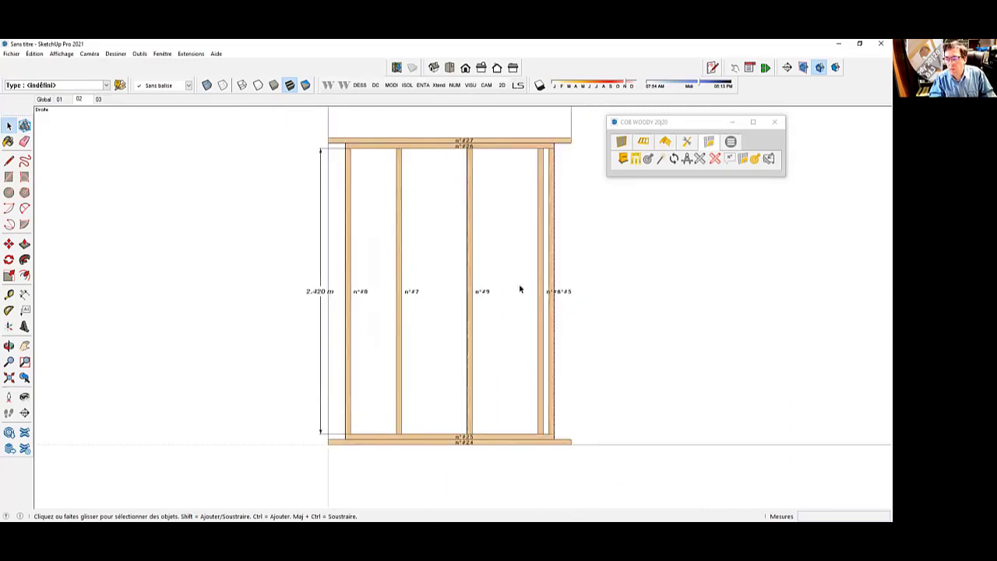
scroll(567, 366, up, 2)
drag(566, 412, 282, 392)
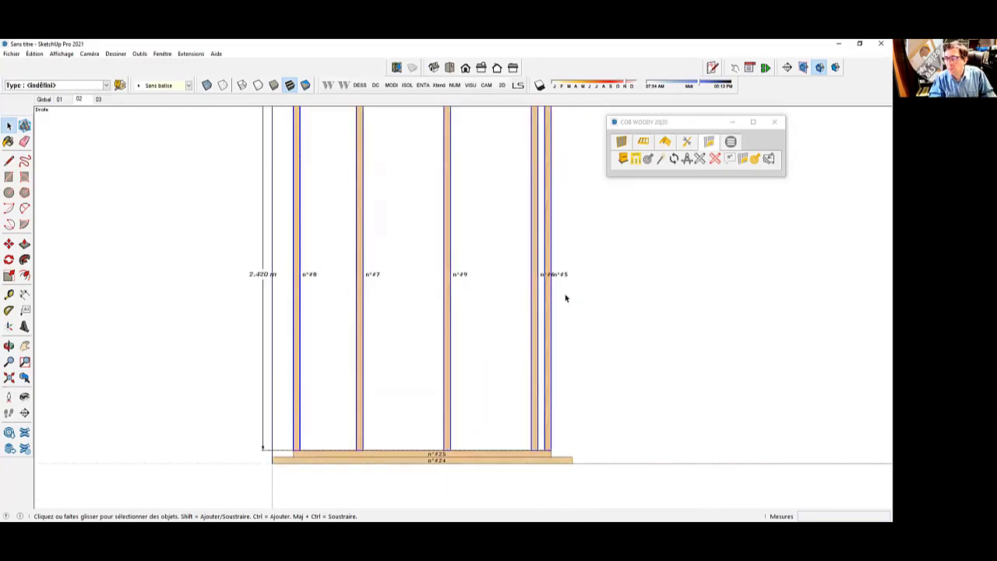
click(687, 160)
click(664, 272)
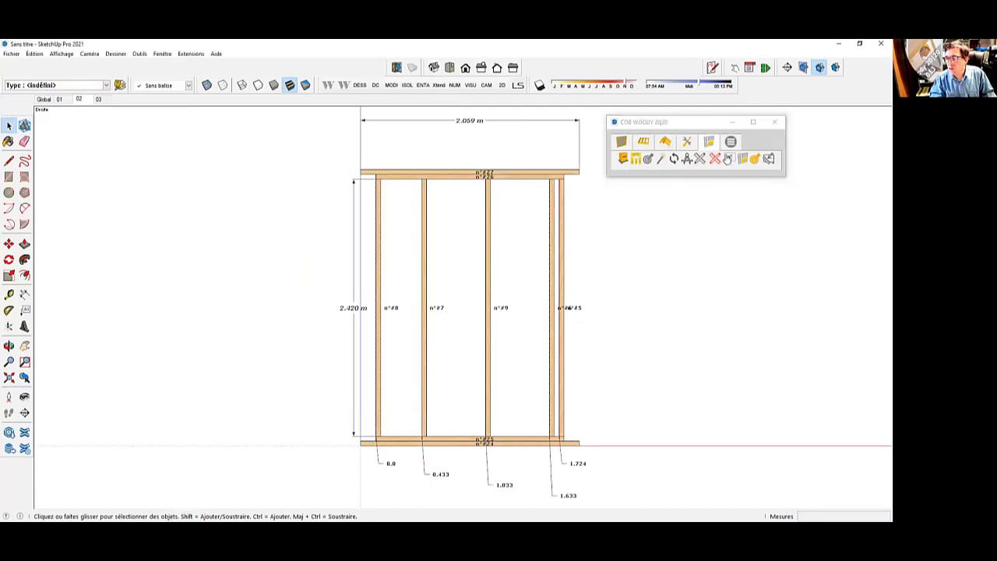
Step: Turn on Woody's toggle option beside Cotations Pièces Auto and dimension the clear gaps between studs n°8, n°7 and n°9 near their tops
click(716, 158)
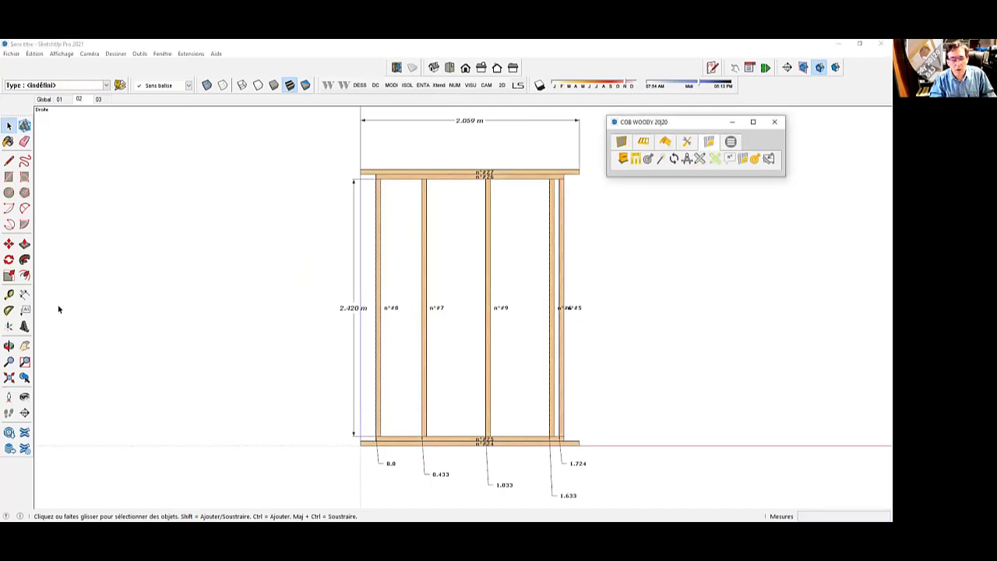
click(25, 311)
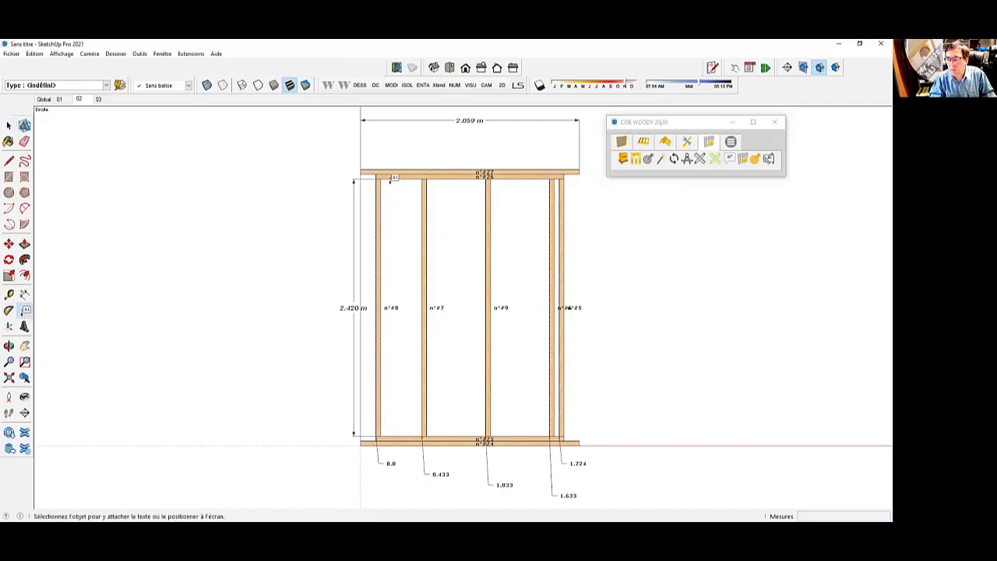
scroll(389, 191, up, 1)
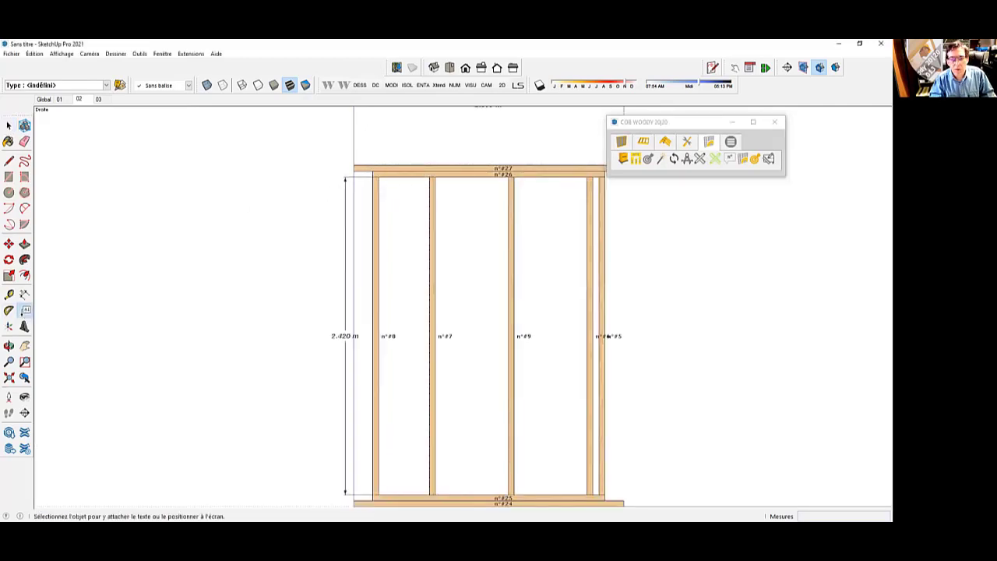
click(24, 295)
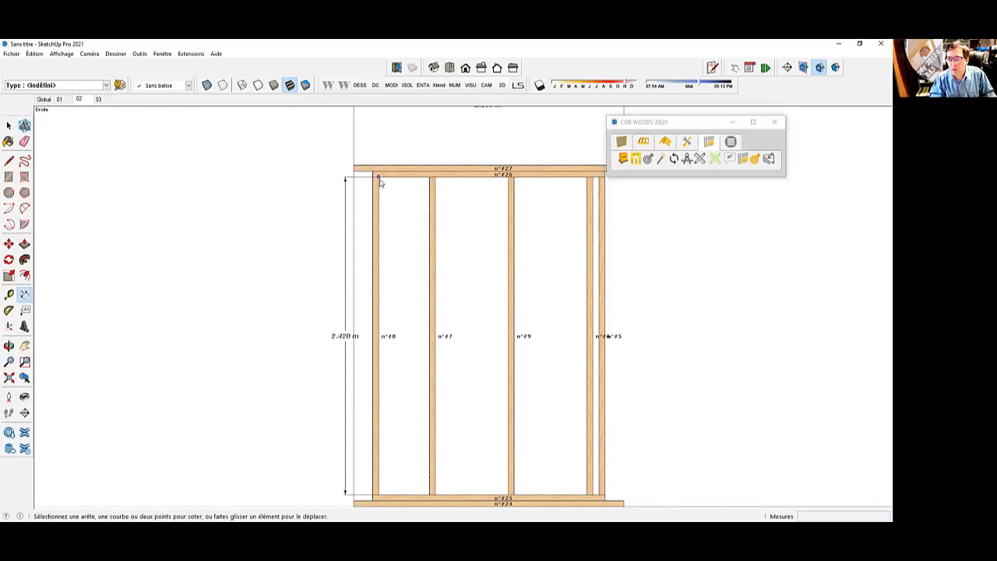
click(379, 177)
click(428, 177)
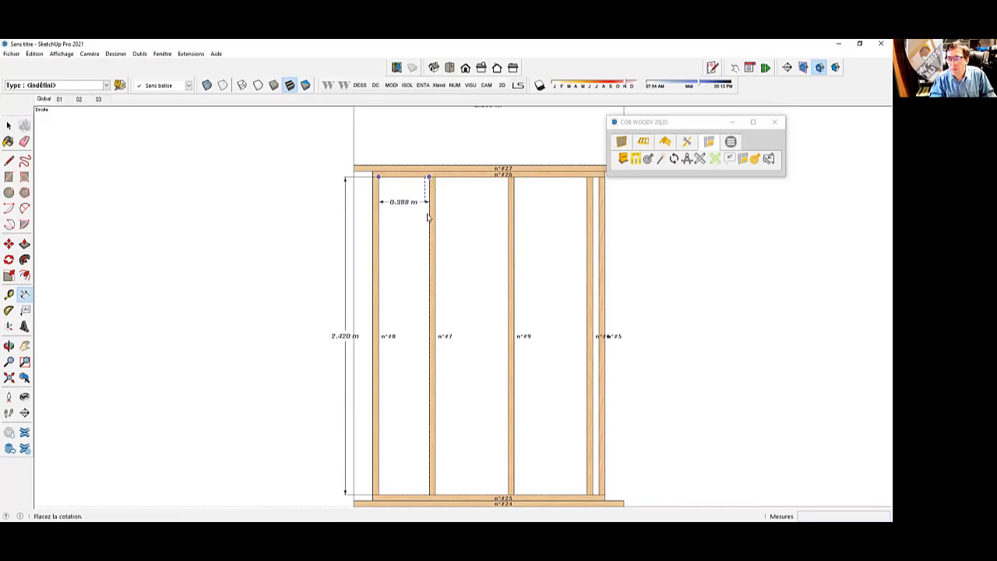
click(427, 217)
click(435, 176)
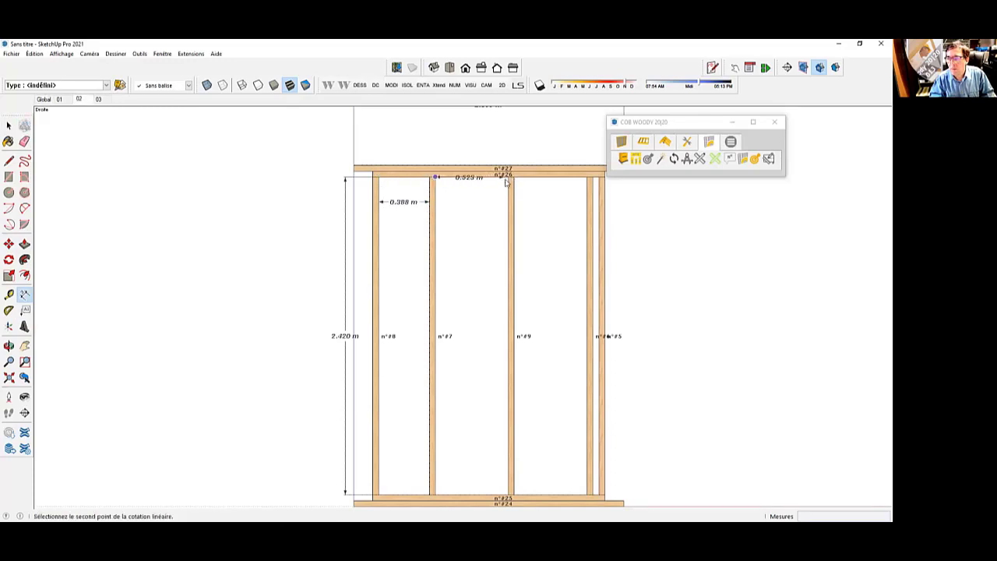
click(507, 176)
click(508, 202)
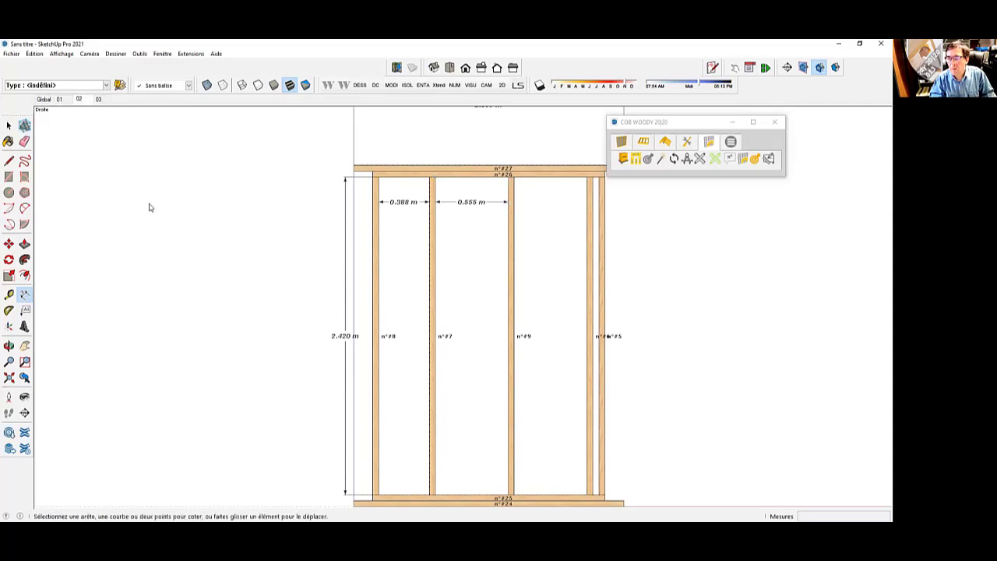
Step: Place the text label 02 in the empty space left of the wall and turn off Woody's toggle option beside Cotations Pièces Auto
scroll(149, 208, down, 1)
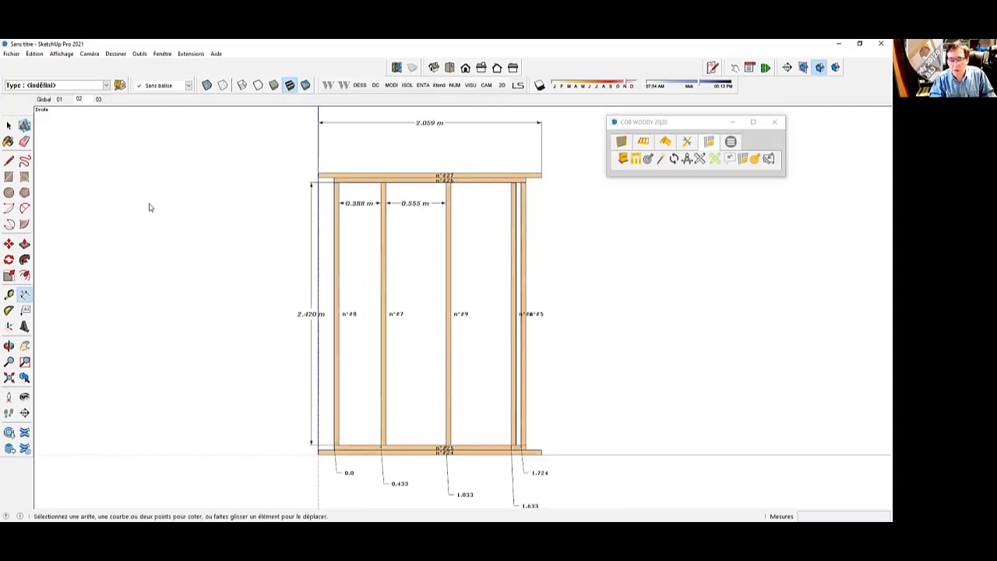
click(26, 309)
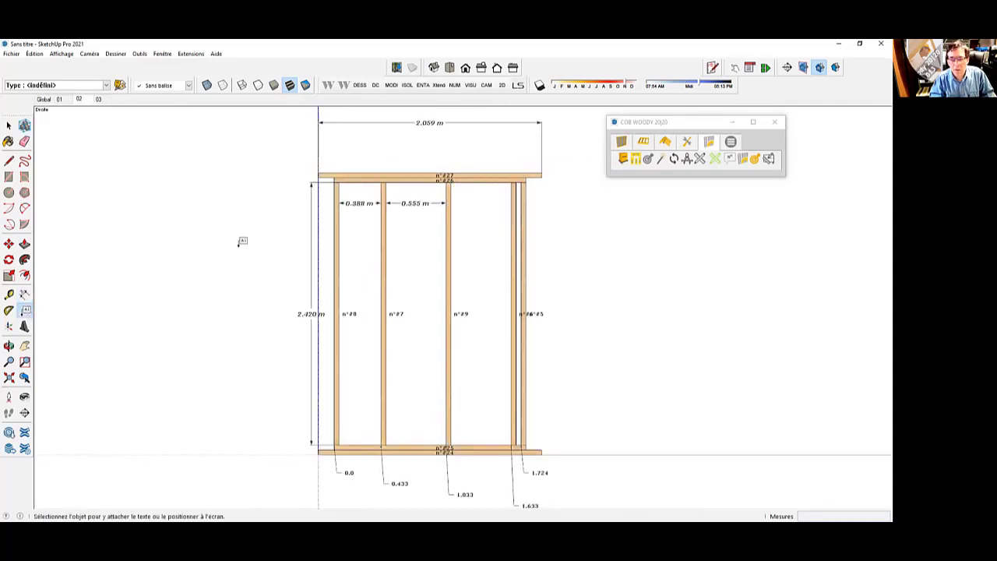
click(243, 242)
text(02)
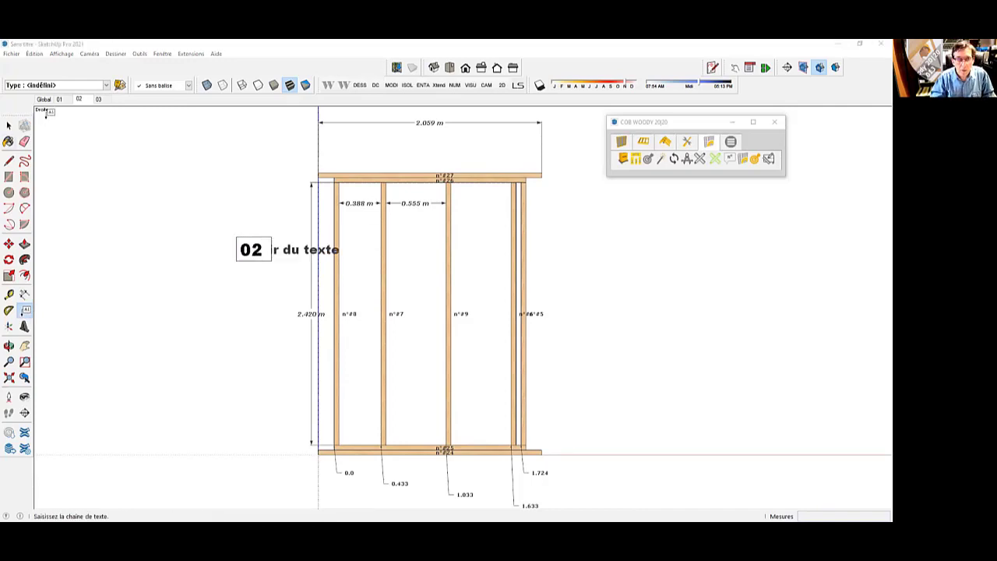
click(9, 127)
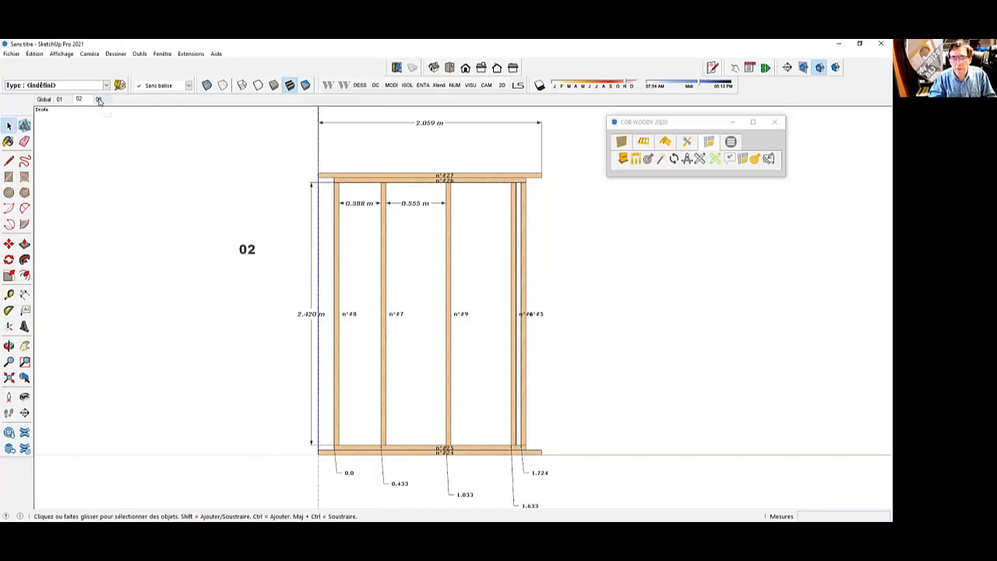
click(713, 159)
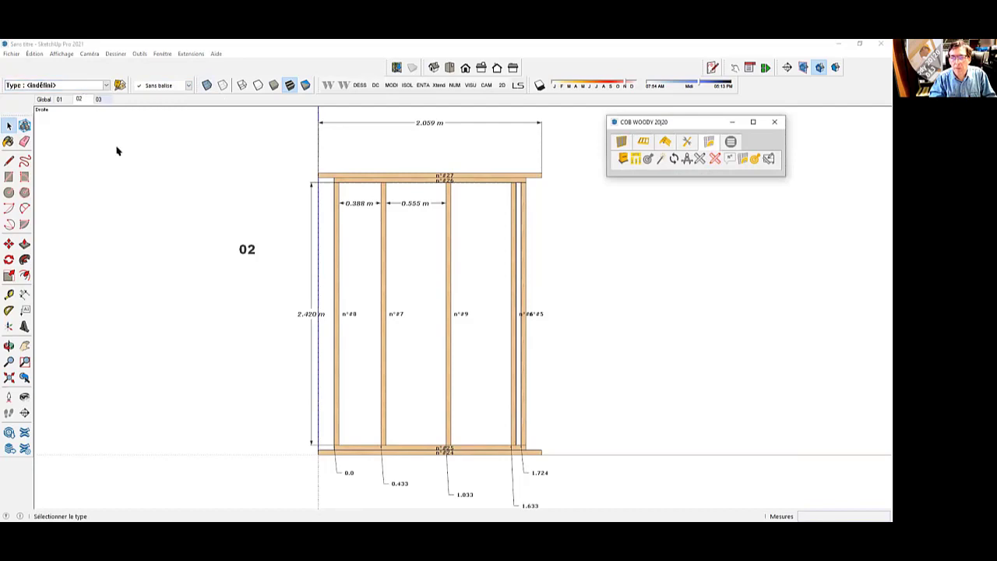
Step: Open scene 03 and add number labels to all framing parts of its wall
click(98, 99)
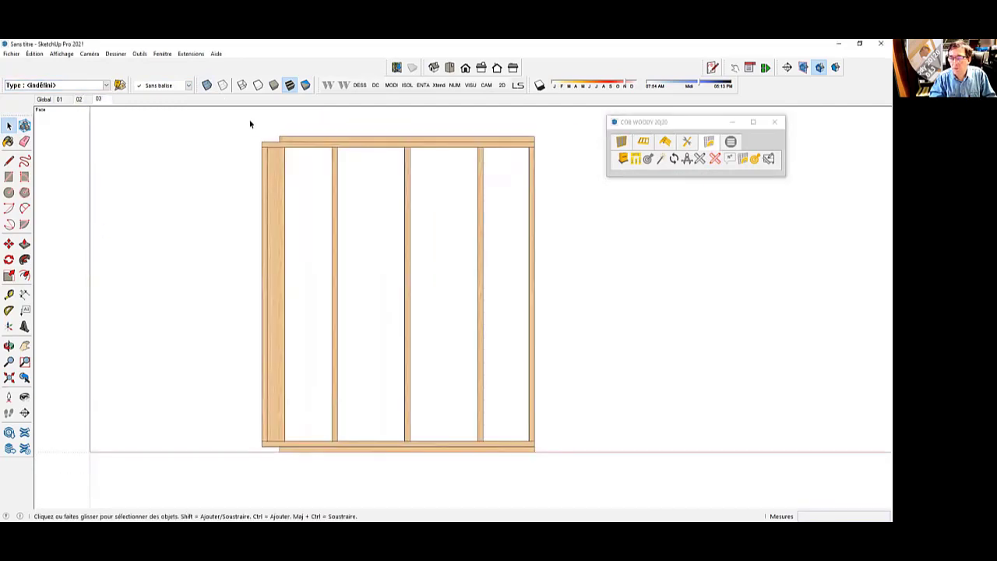
drag(250, 124, 566, 489)
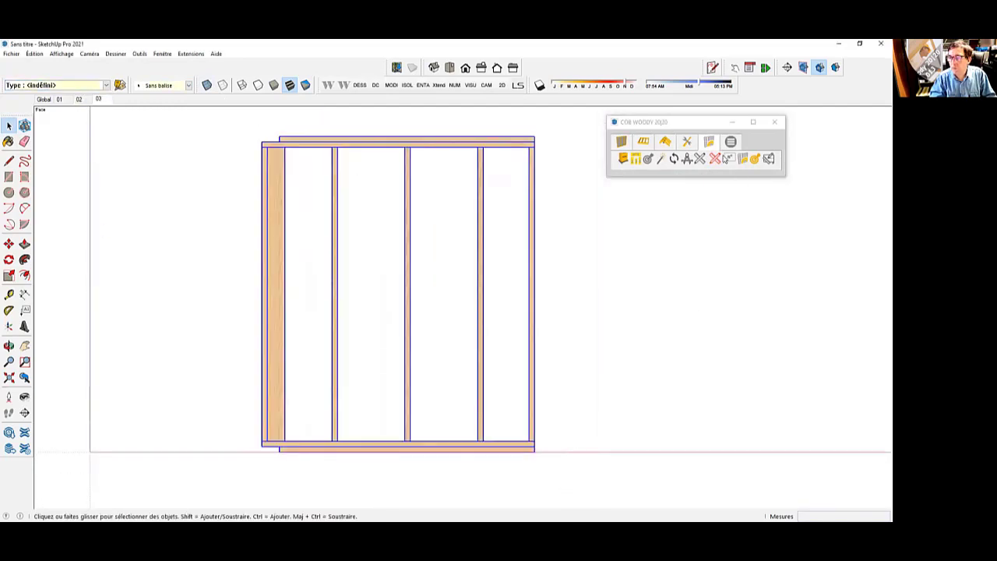
click(734, 161)
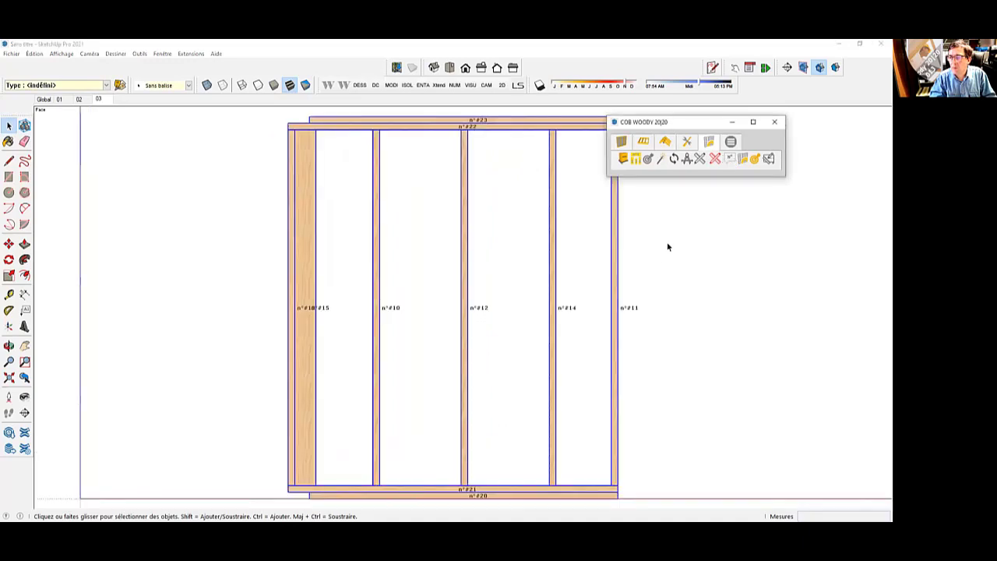
Step: Add position dimensions to the vertical studs of the wall in scene 03 with Cotations Positions
click(279, 207)
scroll(280, 207, down, 2)
drag(582, 219, 282, 223)
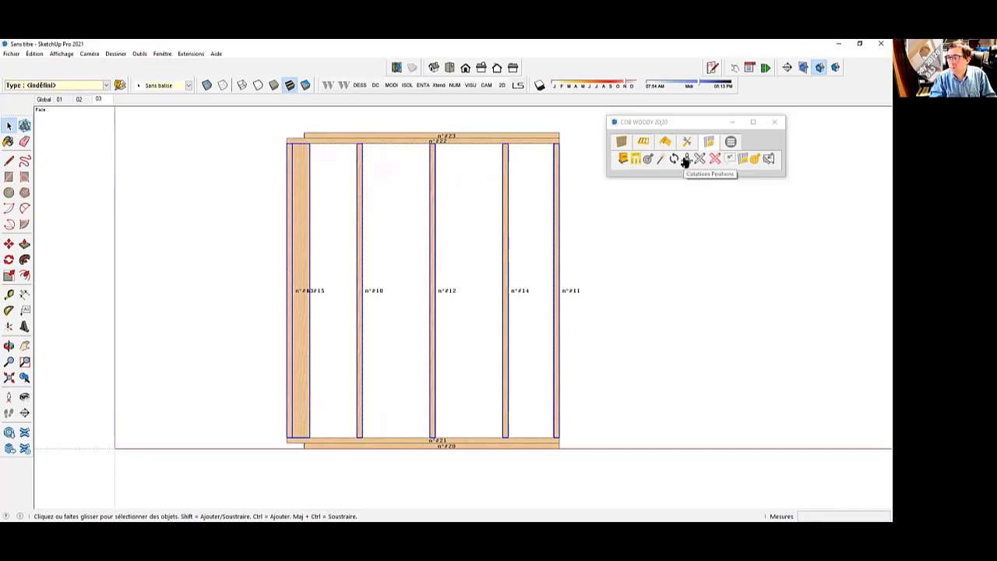
click(684, 160)
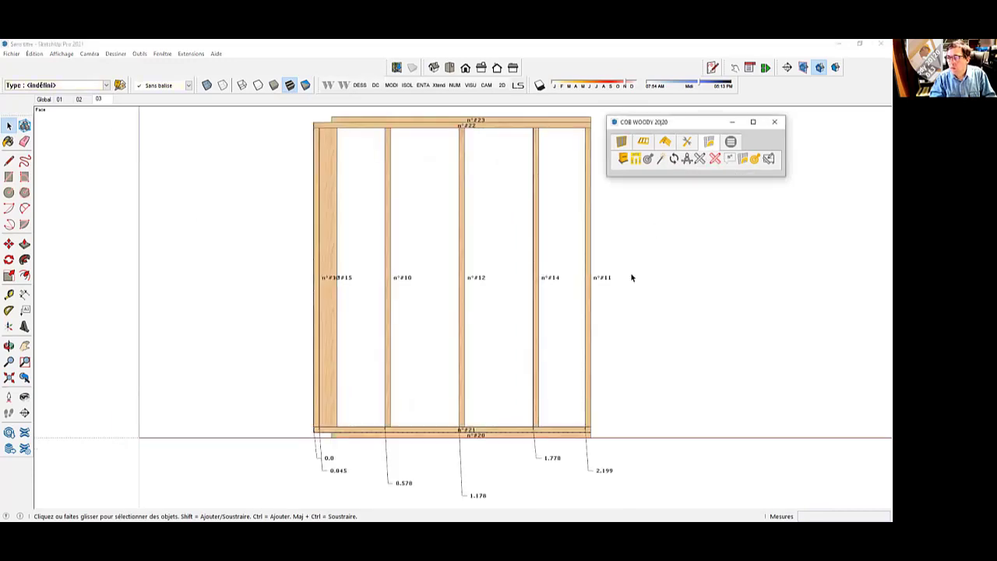
click(654, 253)
scroll(654, 253, up, 1)
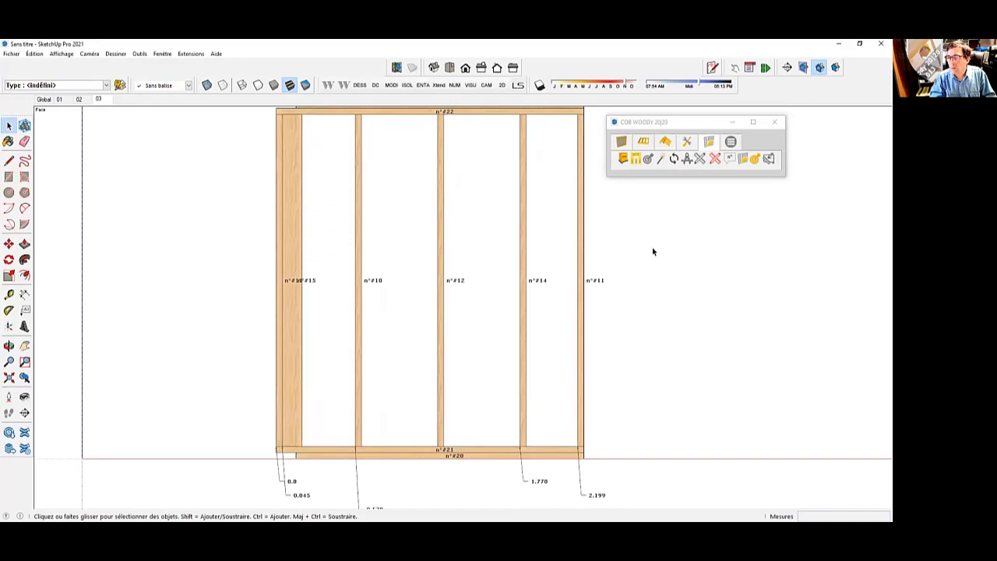
Step: Turn on Woody's toggle option beside Cotations Pièces Auto and dimension the gaps from the leftmost stud to n°10 and from n°10 to n°12
click(714, 161)
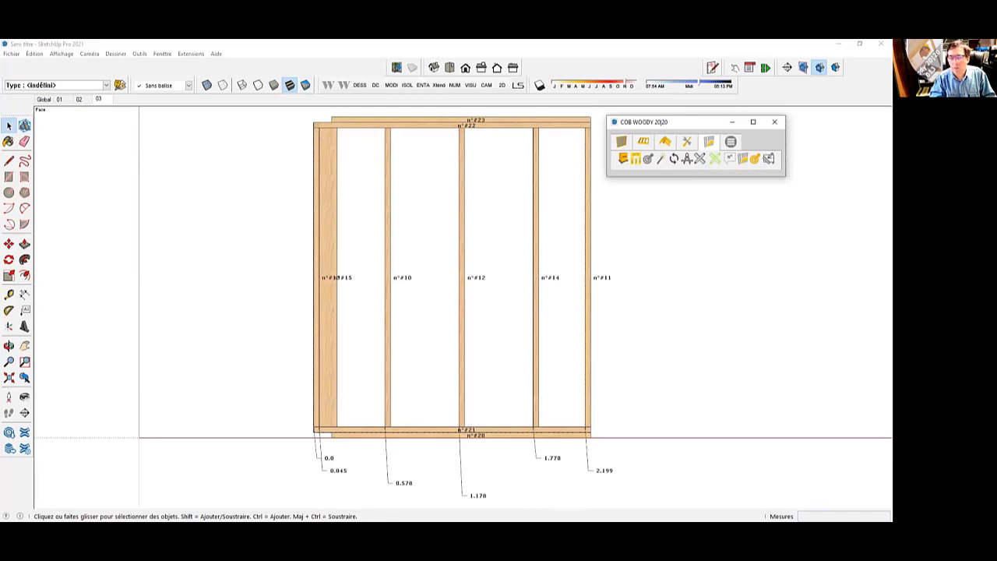
click(24, 294)
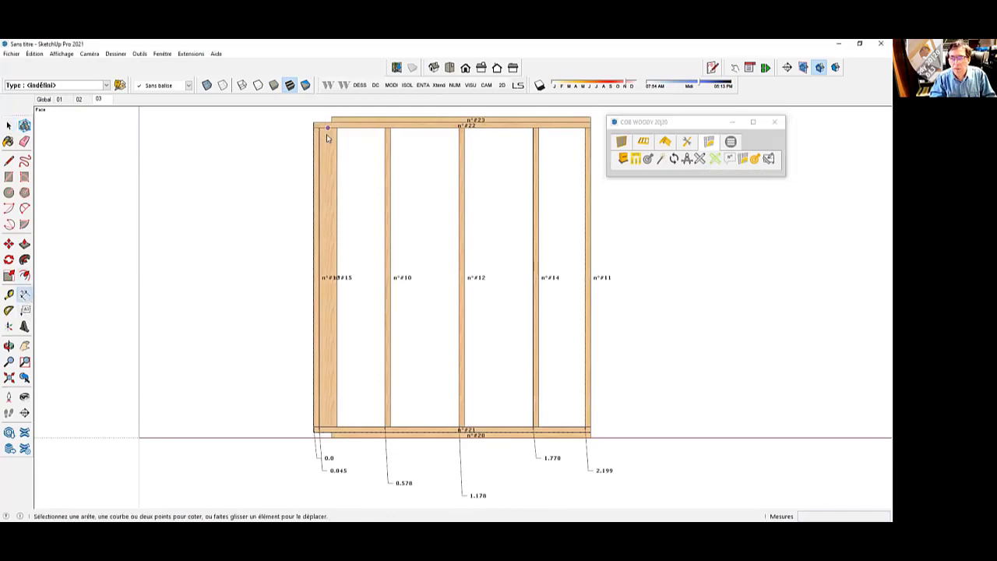
click(319, 127)
click(385, 130)
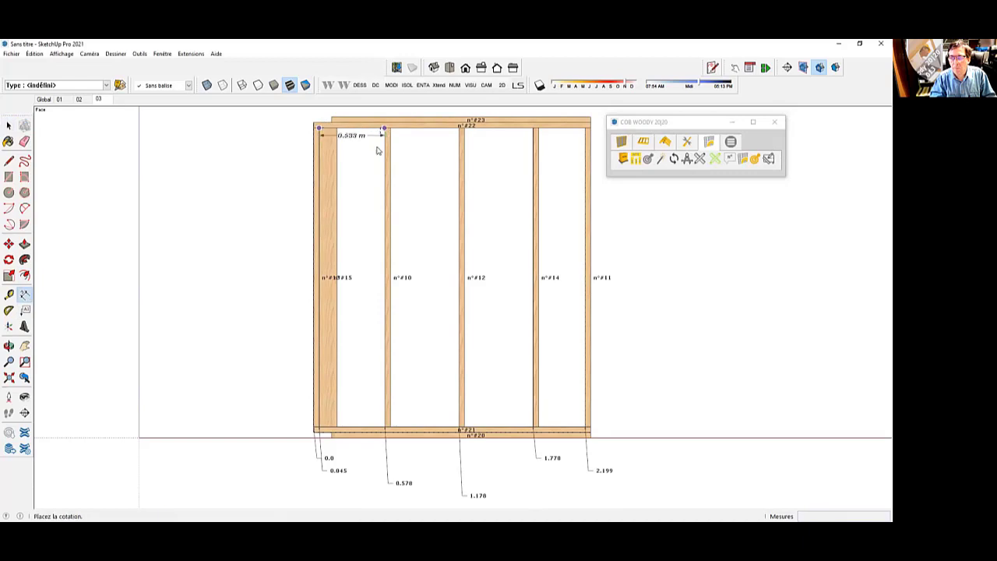
click(379, 172)
click(390, 129)
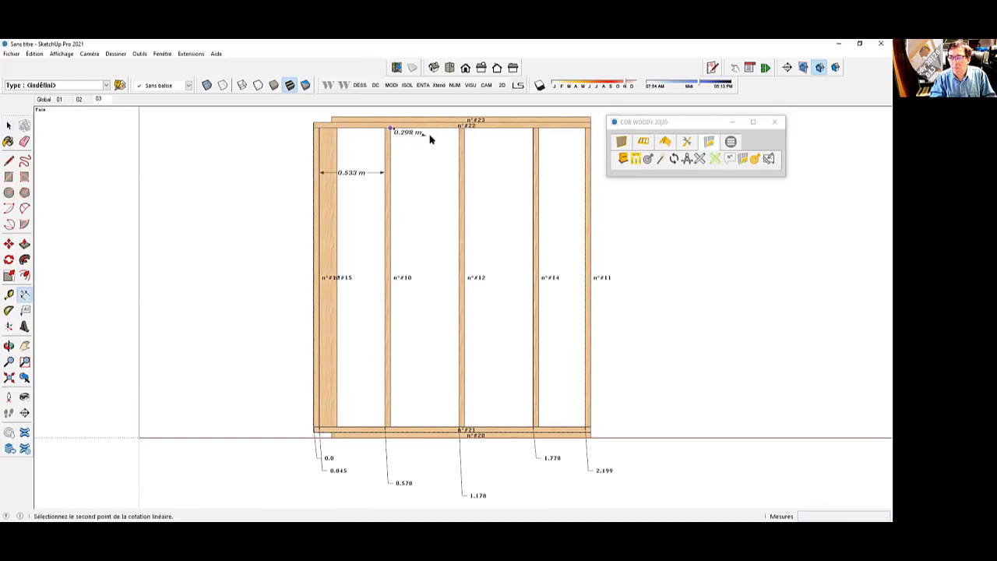
click(459, 130)
click(457, 172)
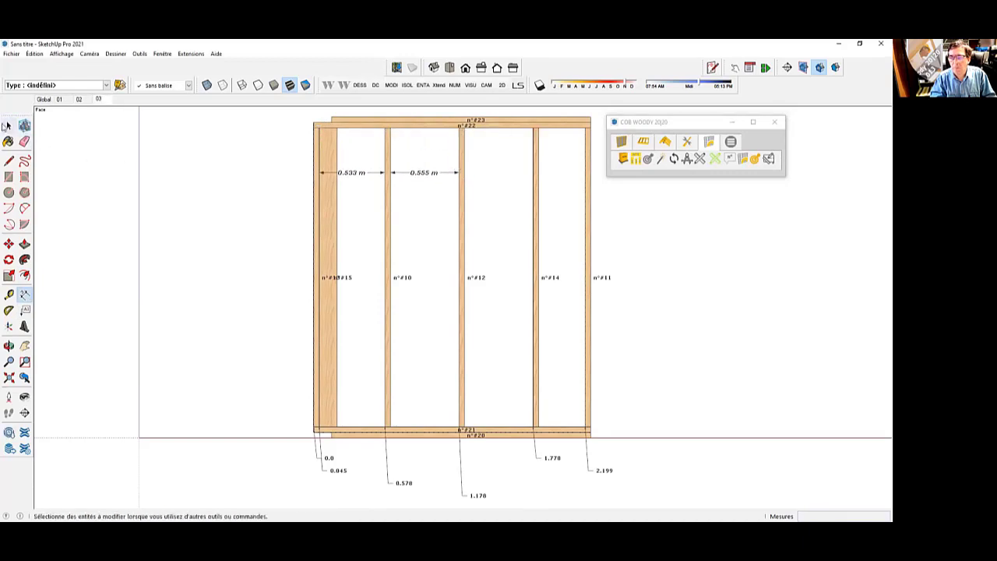
click(8, 127)
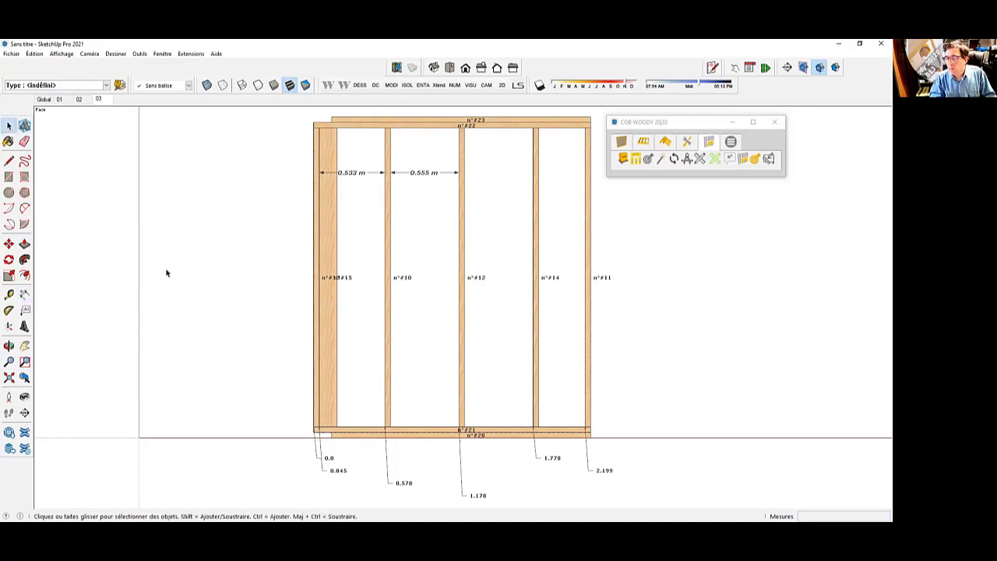
Step: Place the text label 03 left of the wall in scene 03 and turn off Woody's toggle option beside Cotations Pièces Auto
click(25, 309)
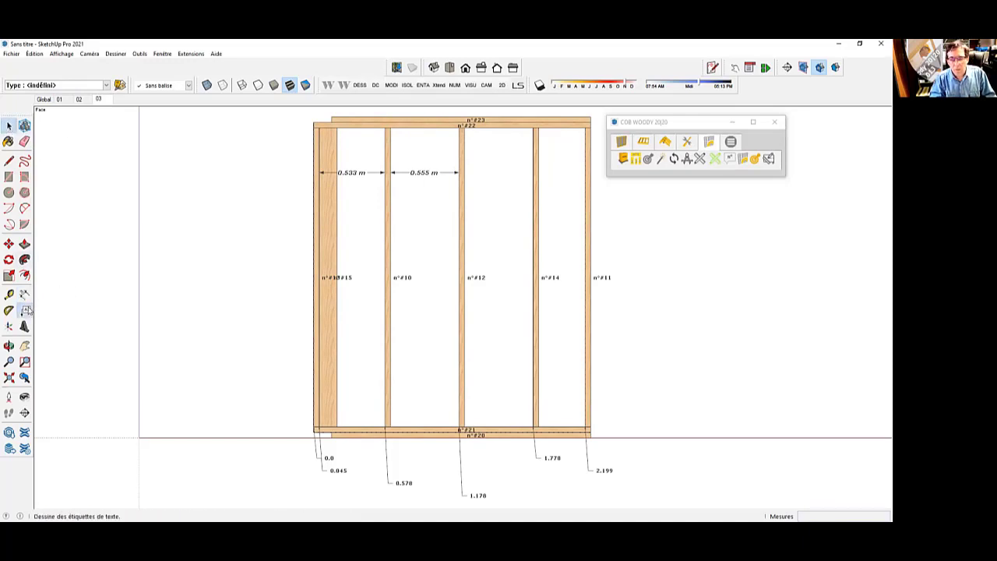
click(249, 238)
text(03)
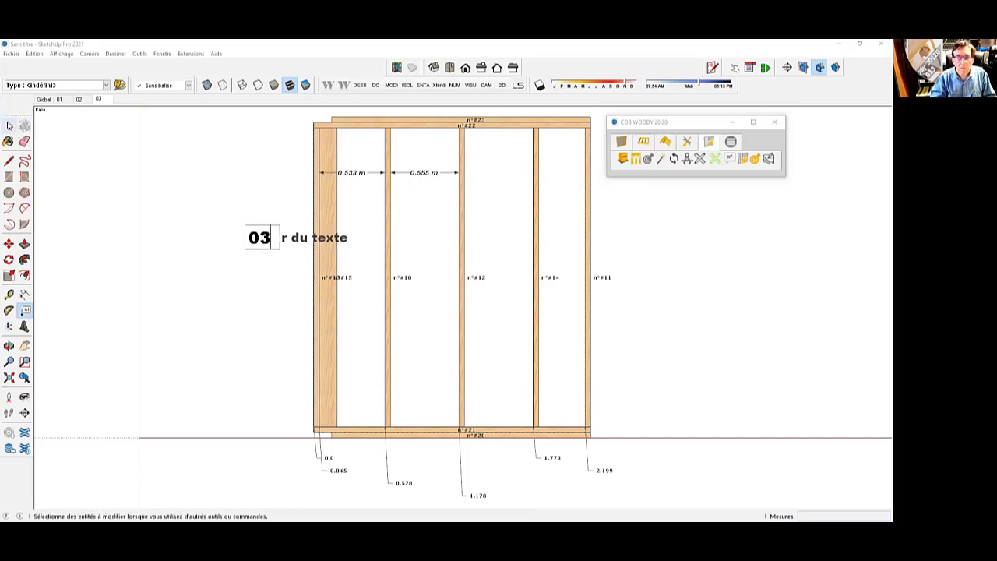
click(10, 126)
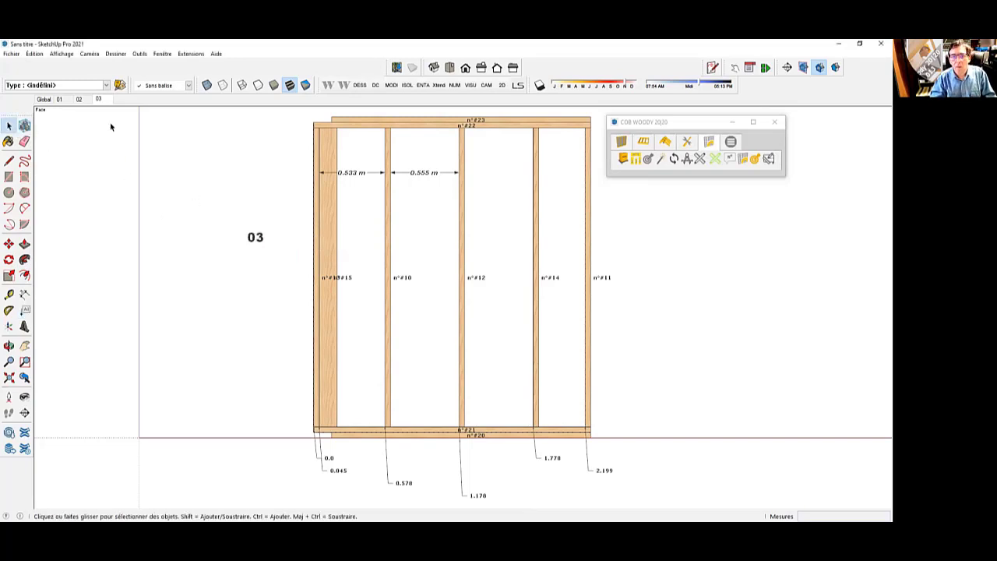
click(715, 159)
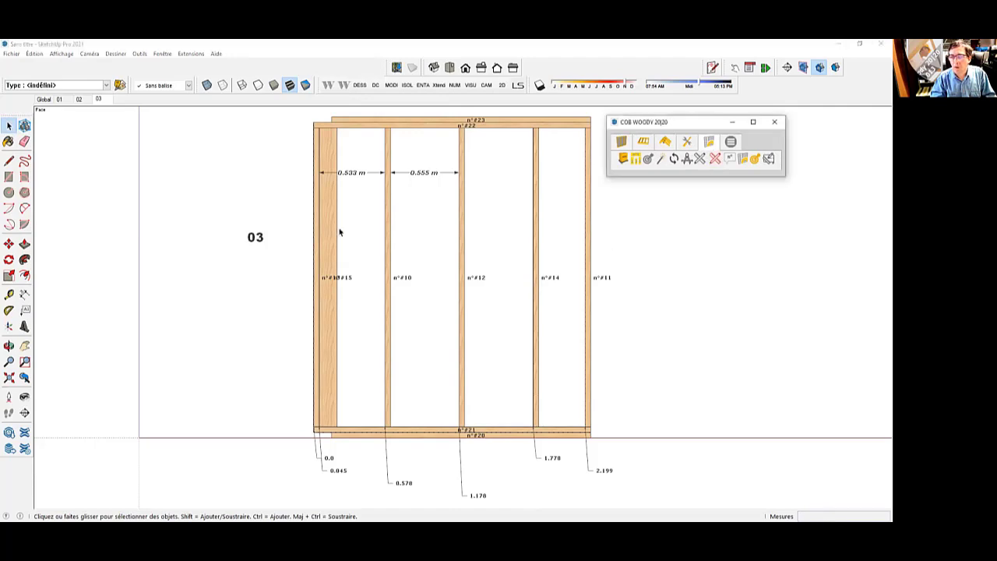
Step: Review scenes 02 and 01 and return to the Global scene
click(79, 100)
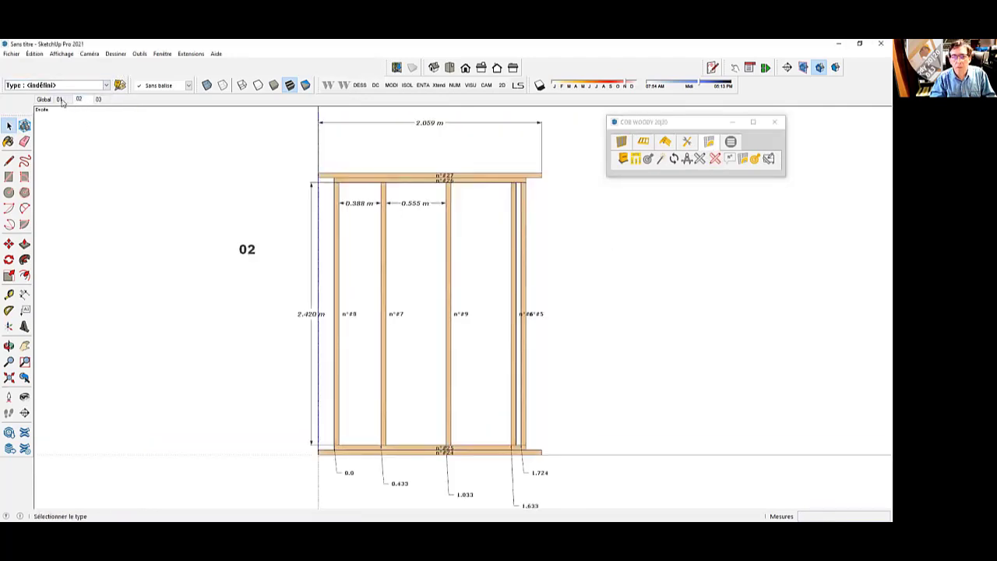
click(58, 99)
click(44, 100)
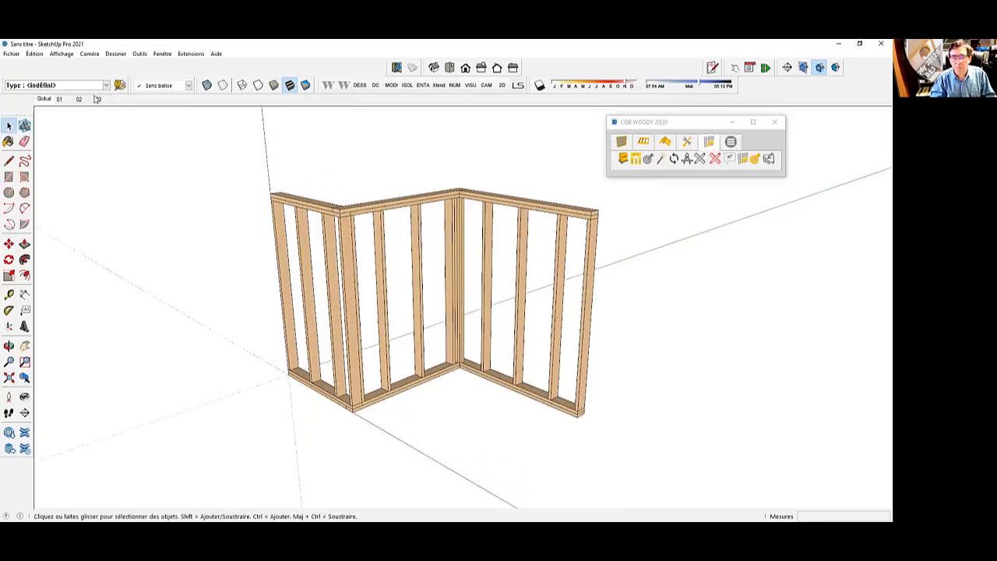
Step: Review the dimensioned wall elevations in scenes 01, 02 and 03 against the 3D frame in the Global scene
click(60, 99)
click(80, 100)
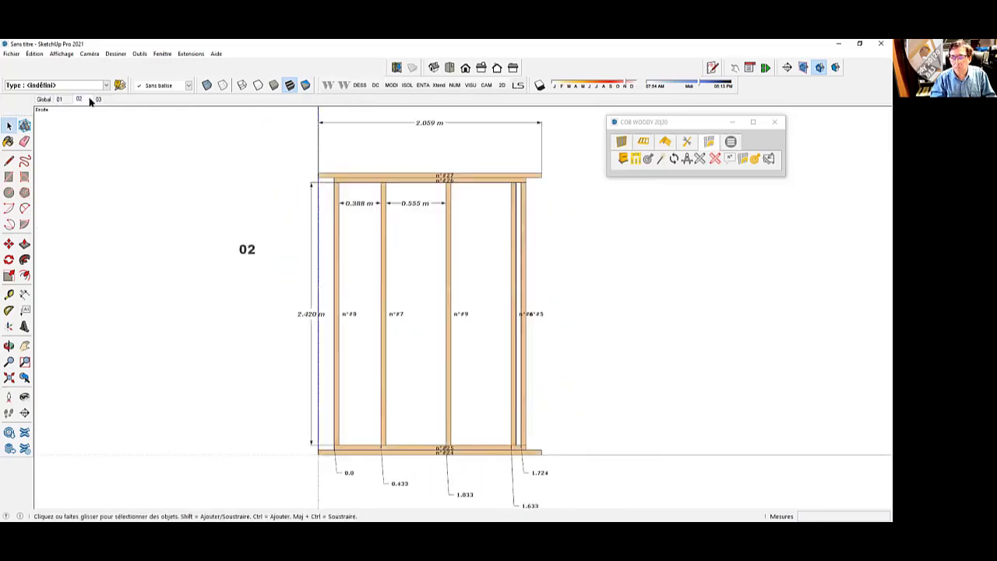
click(98, 99)
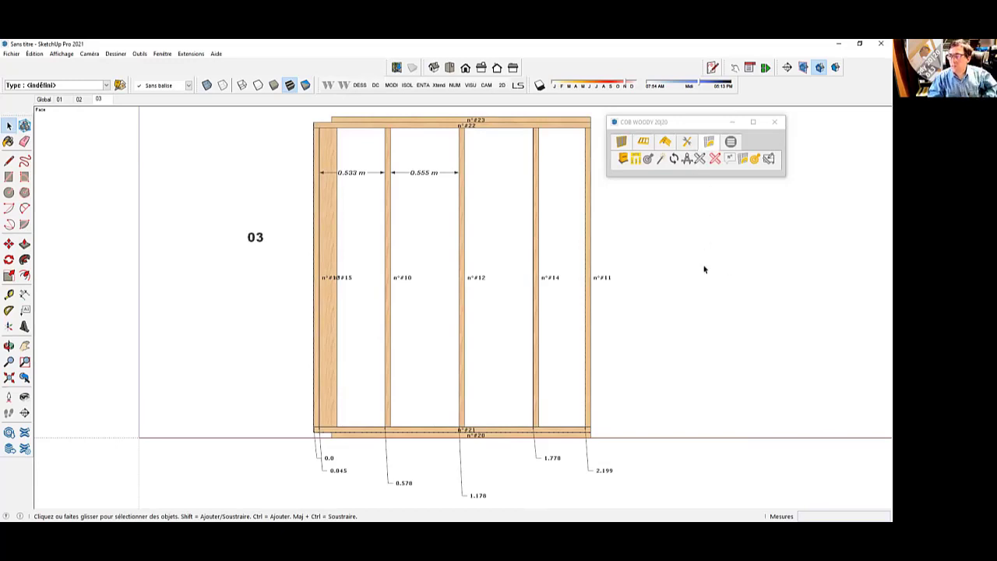
click(57, 100)
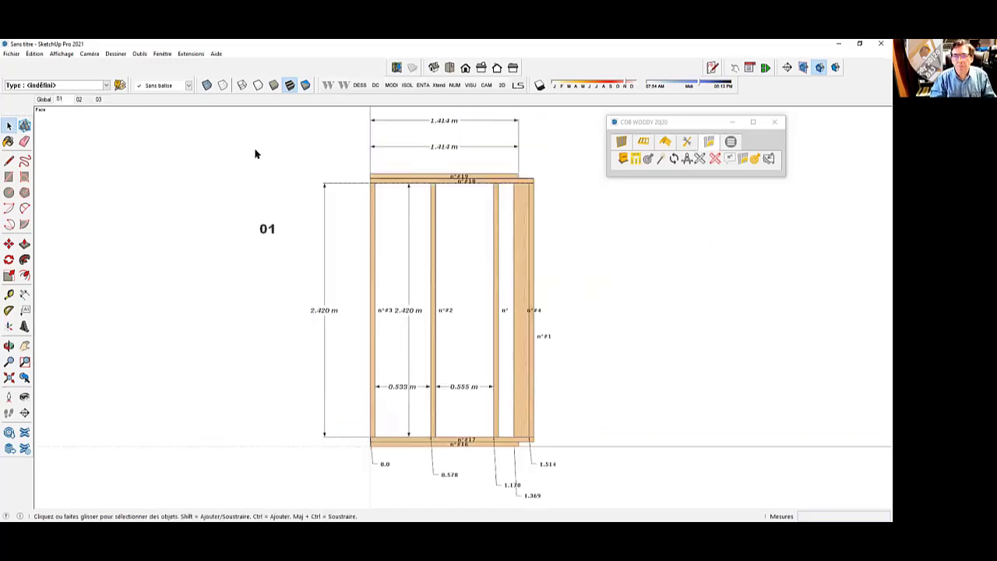
click(41, 101)
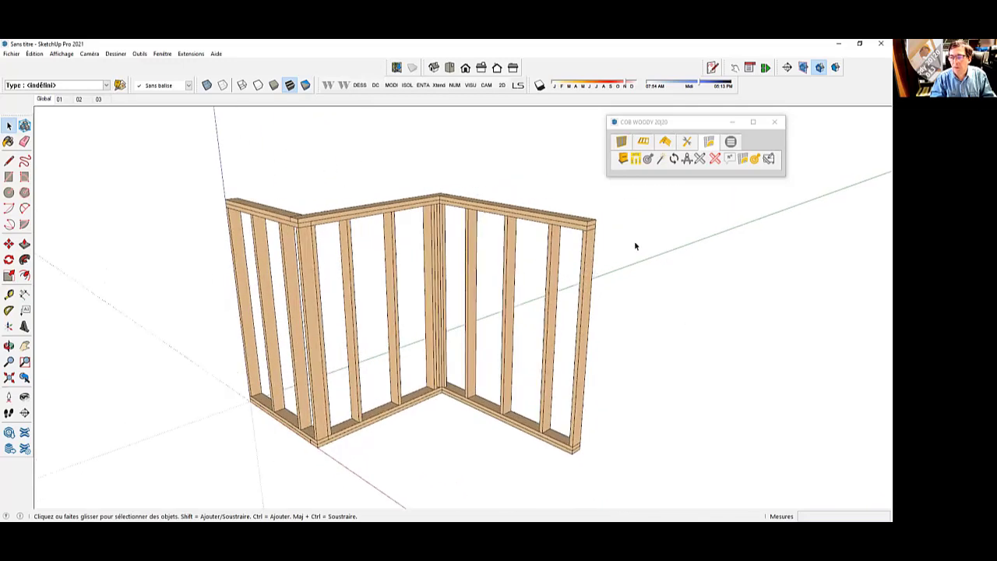
click(59, 99)
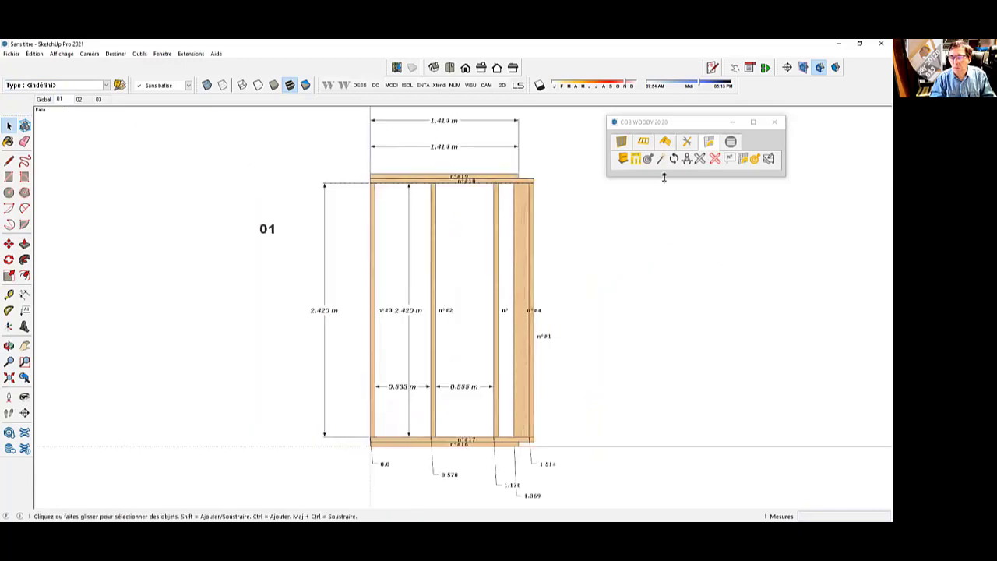
click(79, 99)
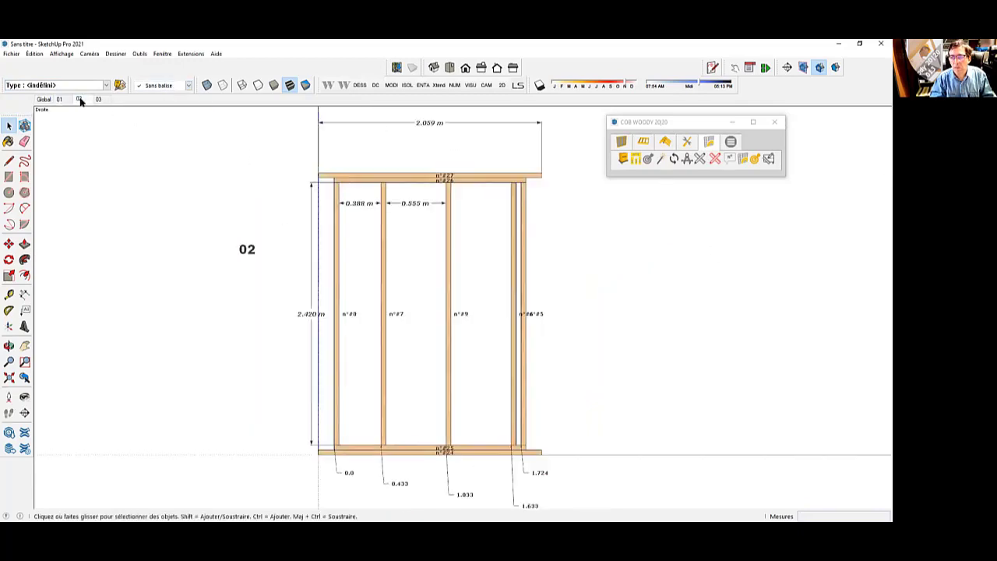
click(98, 99)
click(46, 99)
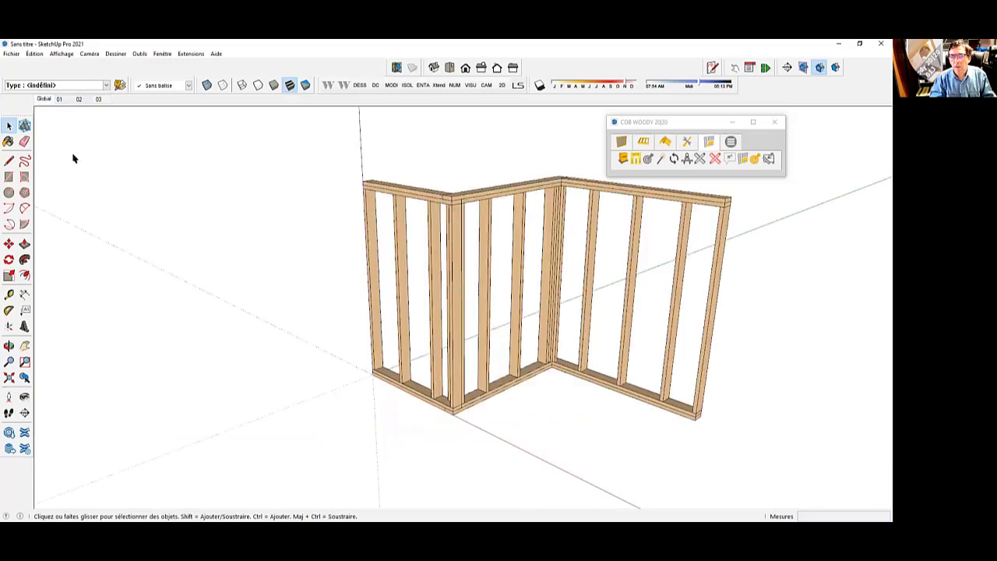
scroll(49, 198, down, 2)
scroll(590, 152, up, 2)
scroll(584, 170, up, 1)
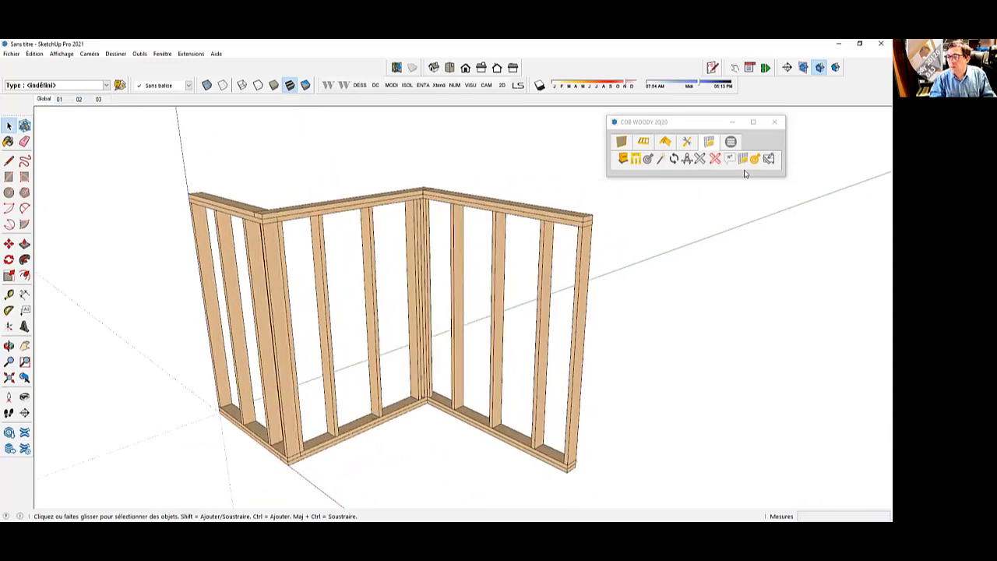
Step: Generate the Débit sel/isolé cutting list for the Global scene without saving a file, entering a price for the 0.045 m x 0.145 m timber
click(741, 160)
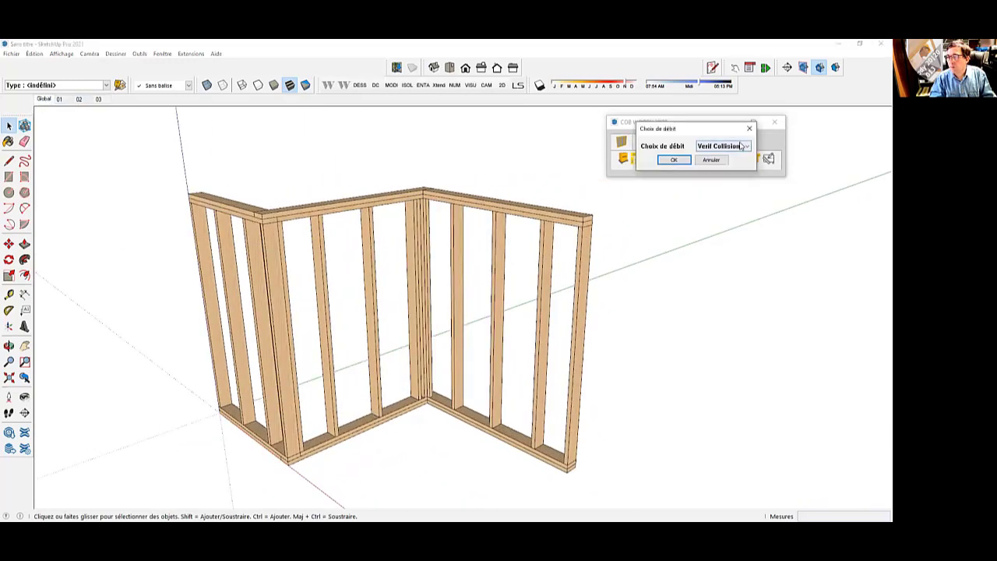
click(732, 145)
click(737, 164)
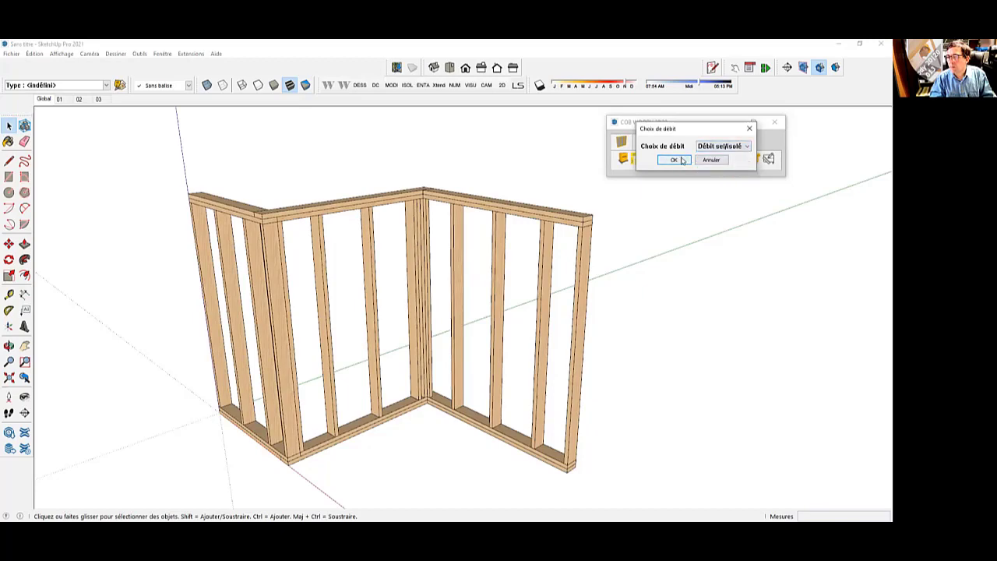
click(675, 159)
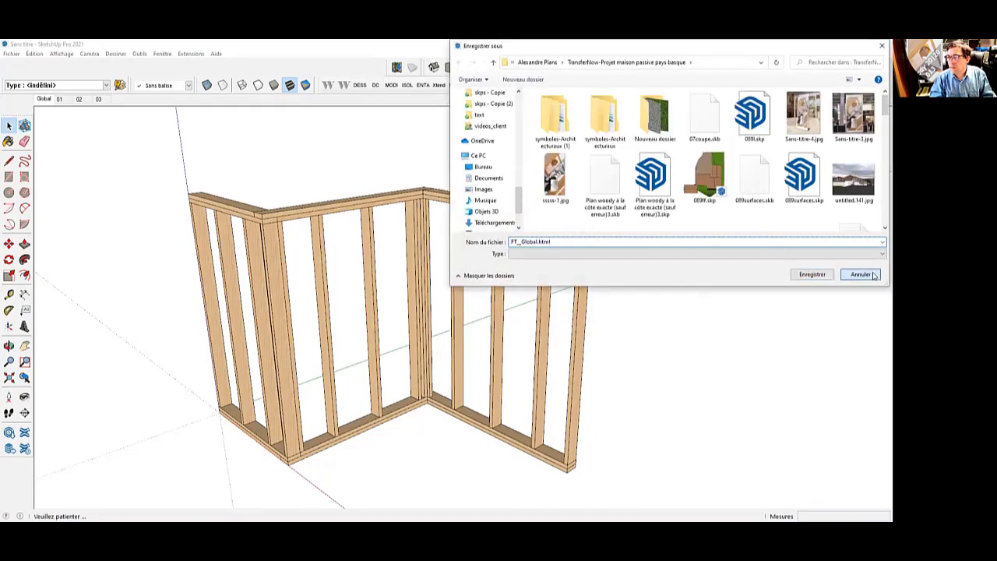
click(873, 276)
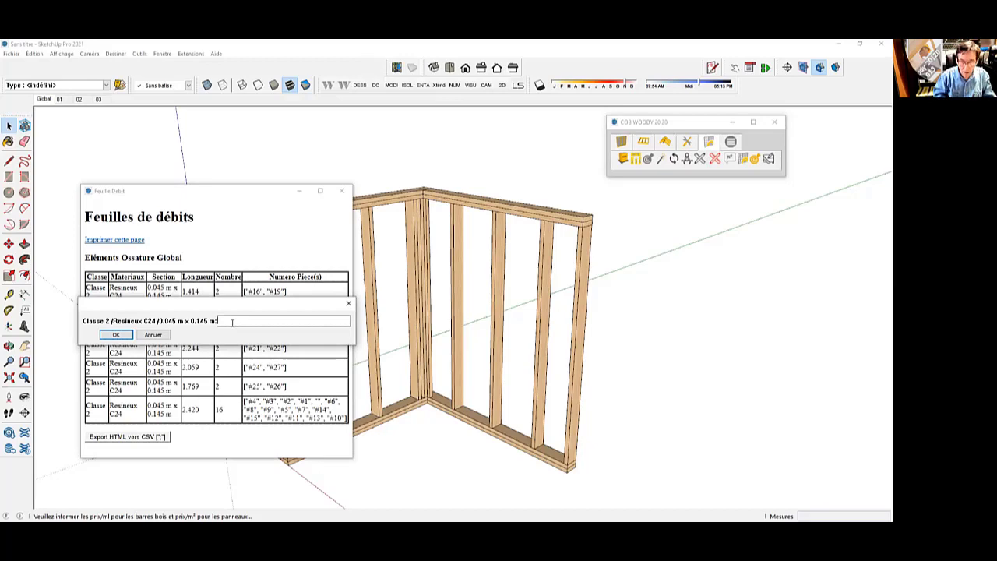
click(116, 335)
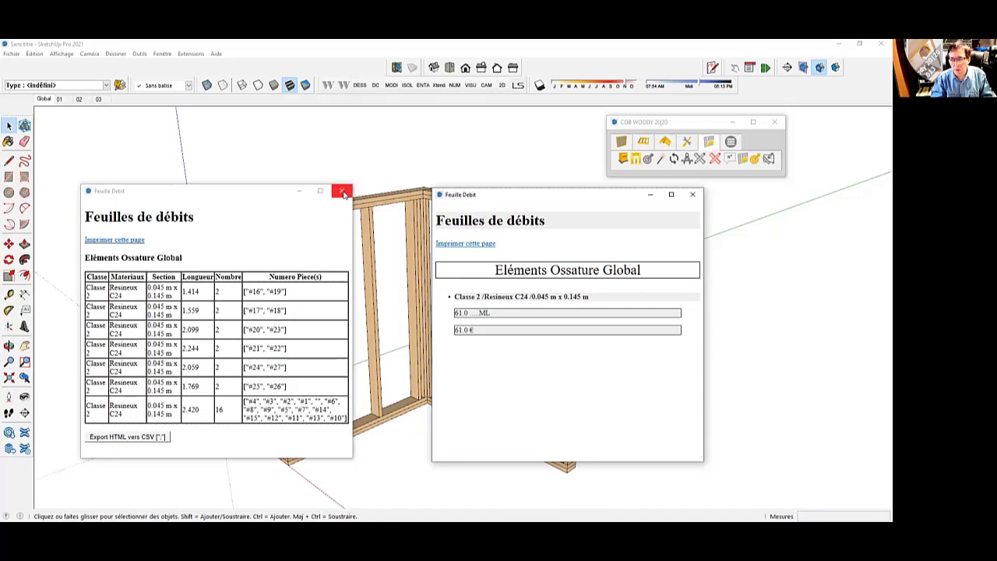
Step: Generate the Débit sel/isolé cutting list for scene 02 without saving a file or entering a timber price
click(79, 99)
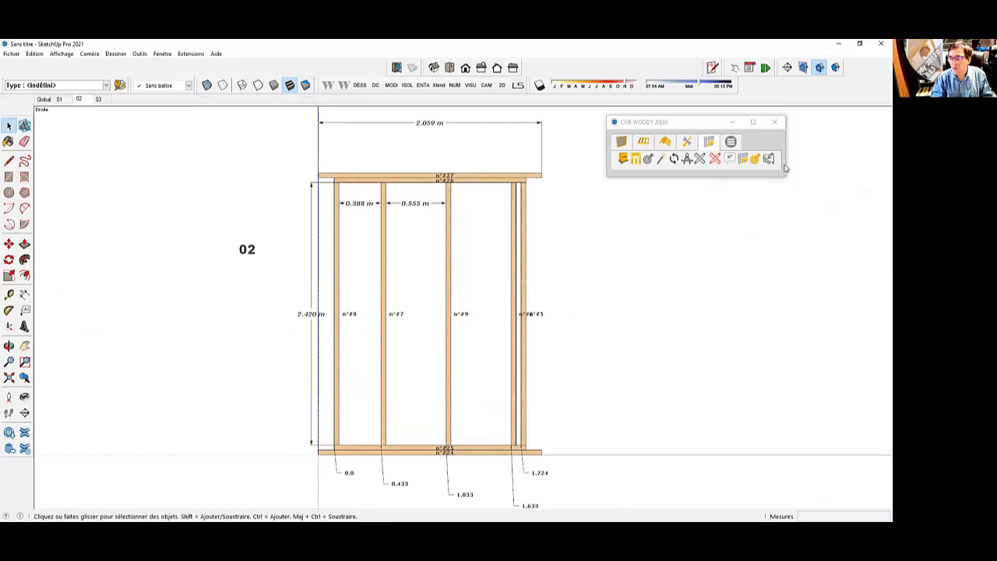
click(744, 161)
click(722, 146)
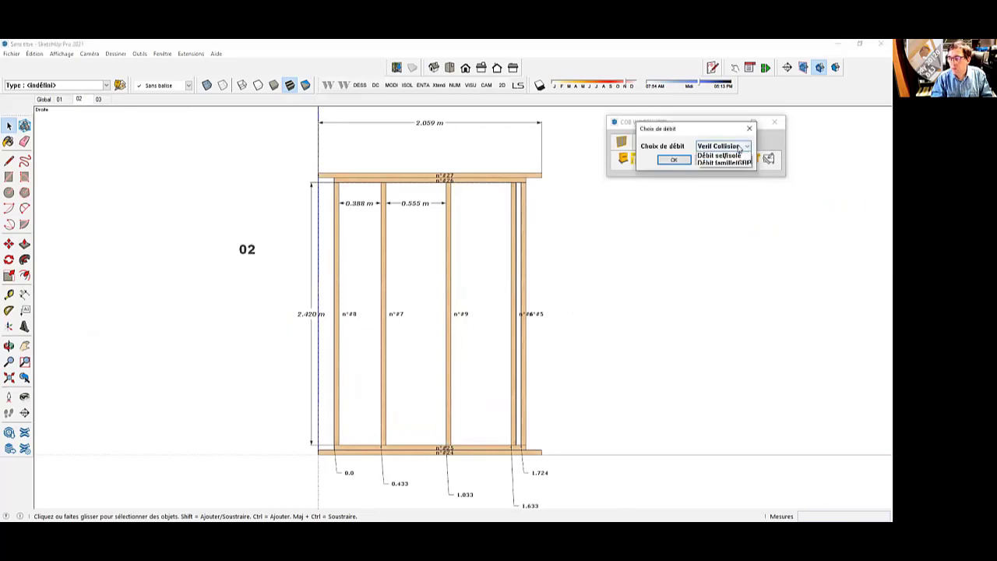
click(718, 162)
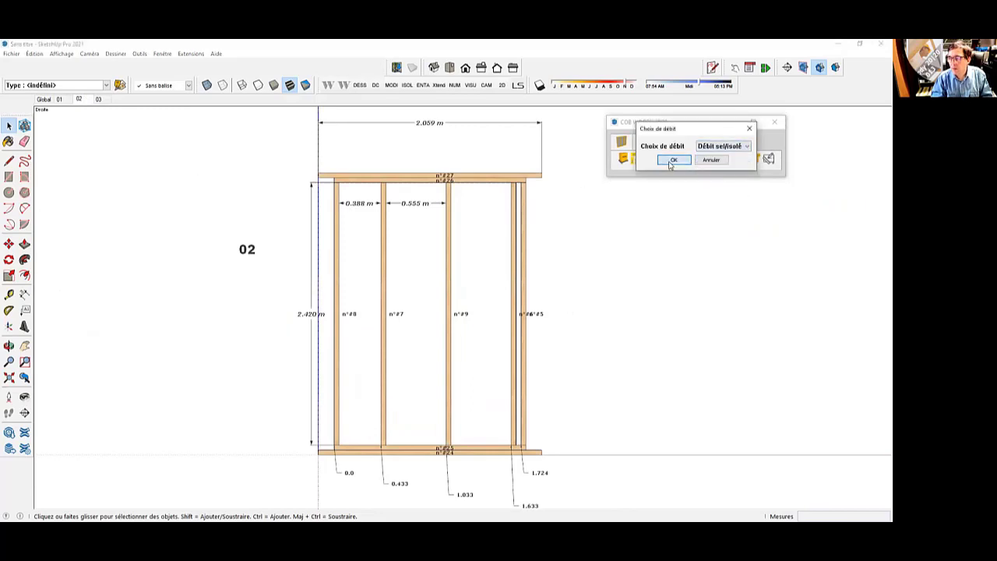
key(Return)
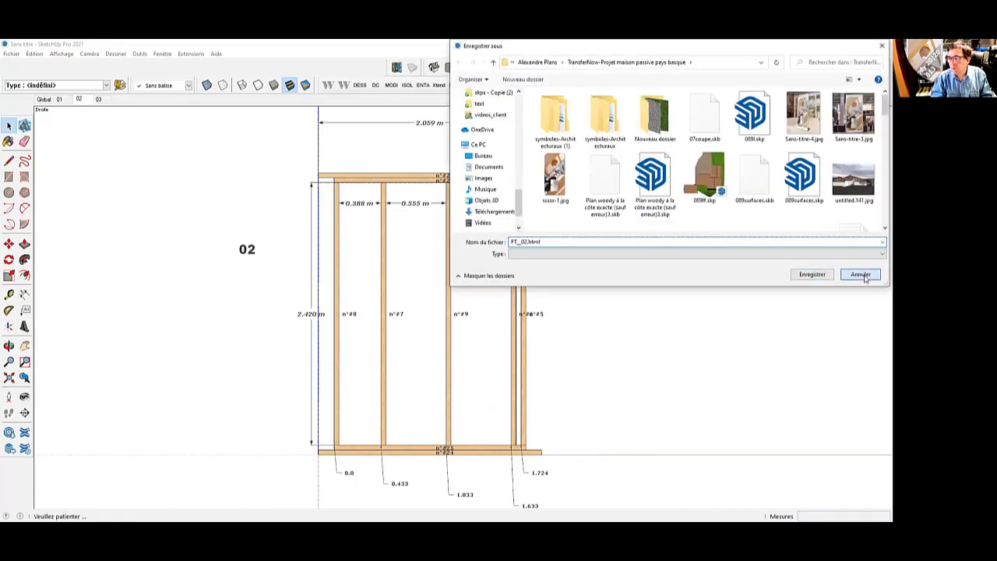
click(860, 275)
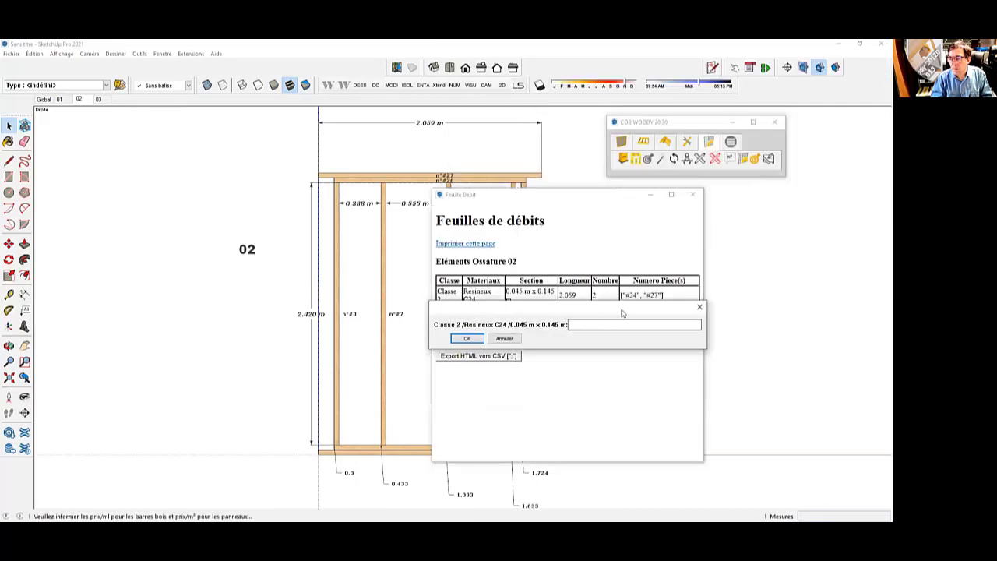
click(504, 338)
Step: Copy all the part rows of the scene 02 cutting list
drag(438, 290, 645, 313)
right_click(645, 296)
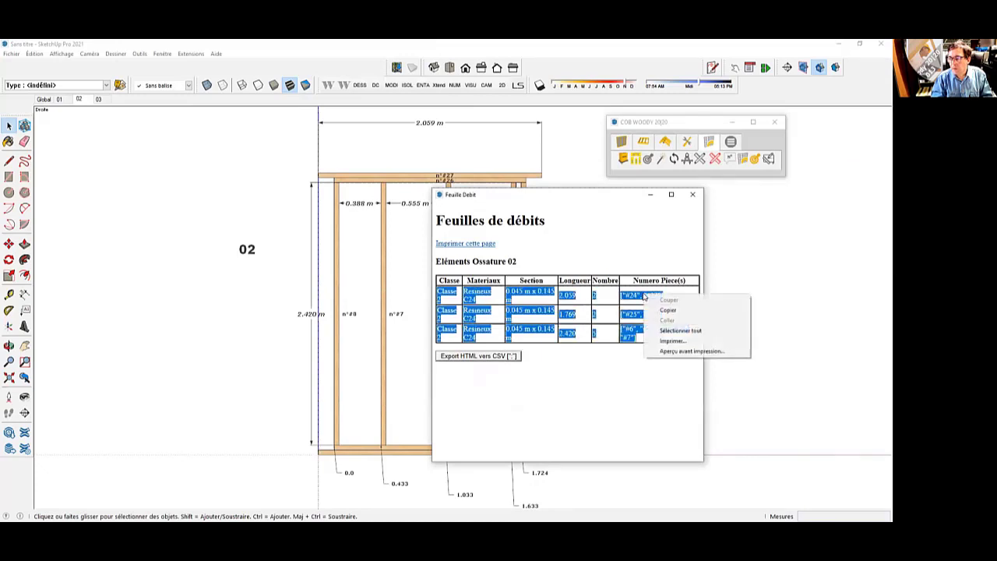
click(658, 311)
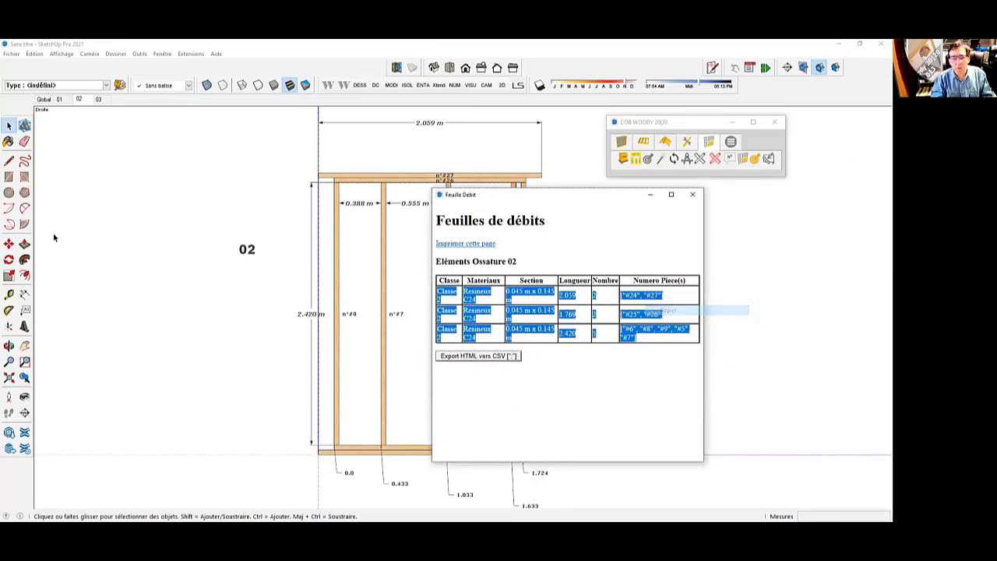
Step: Turn on Woody's toggle option beside Cotations Pièces Auto and place the copied cutting-list rows as screen text beside the wall in scene 02
click(24, 310)
key(space)
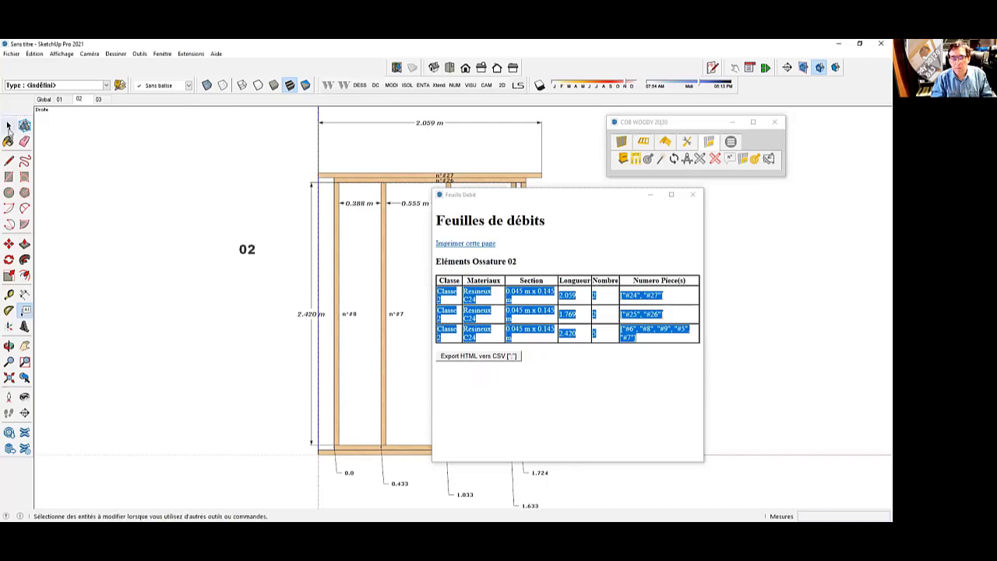
click(714, 159)
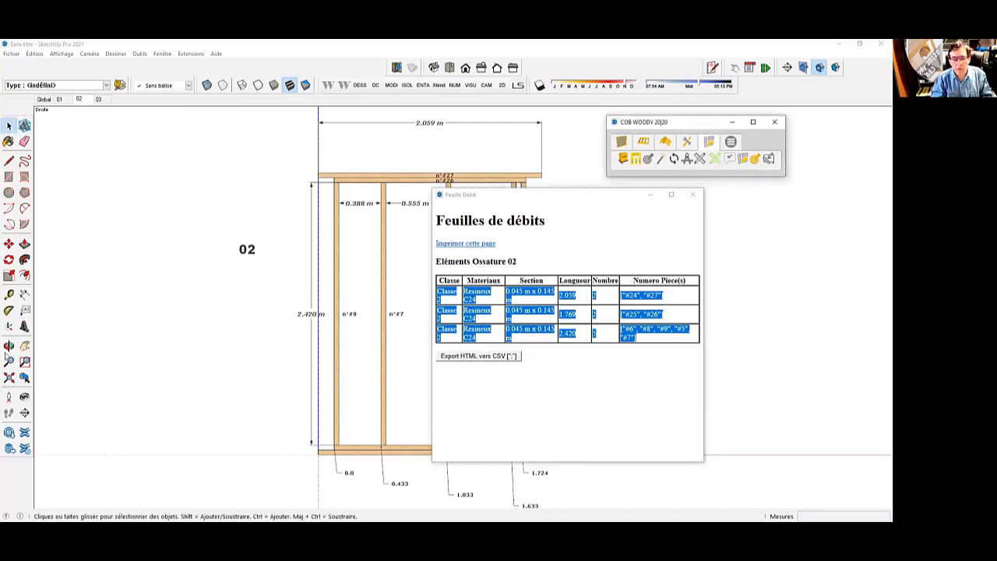
click(24, 309)
scroll(56, 339, down, 1)
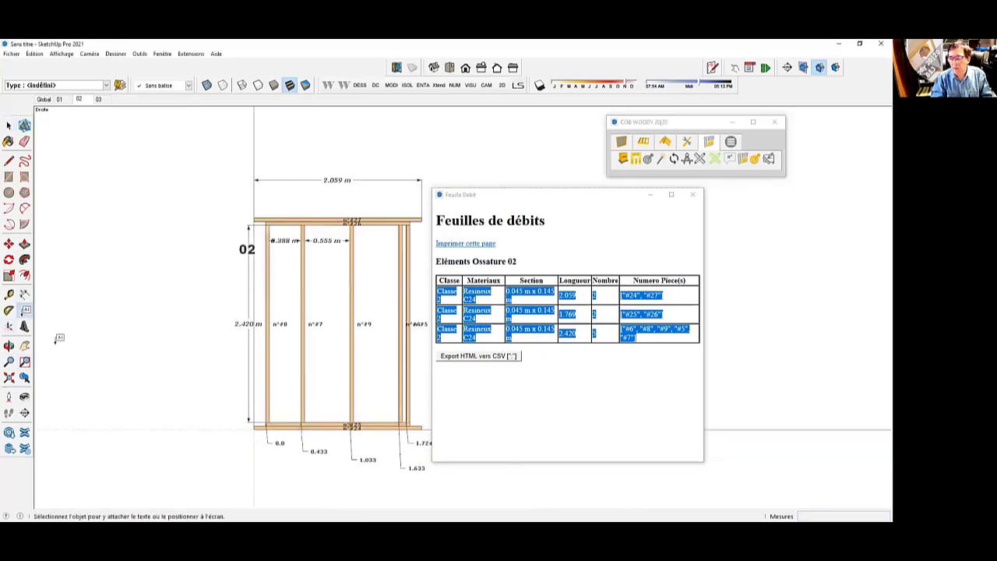
scroll(56, 339, down, 1)
scroll(363, 282, up, 3)
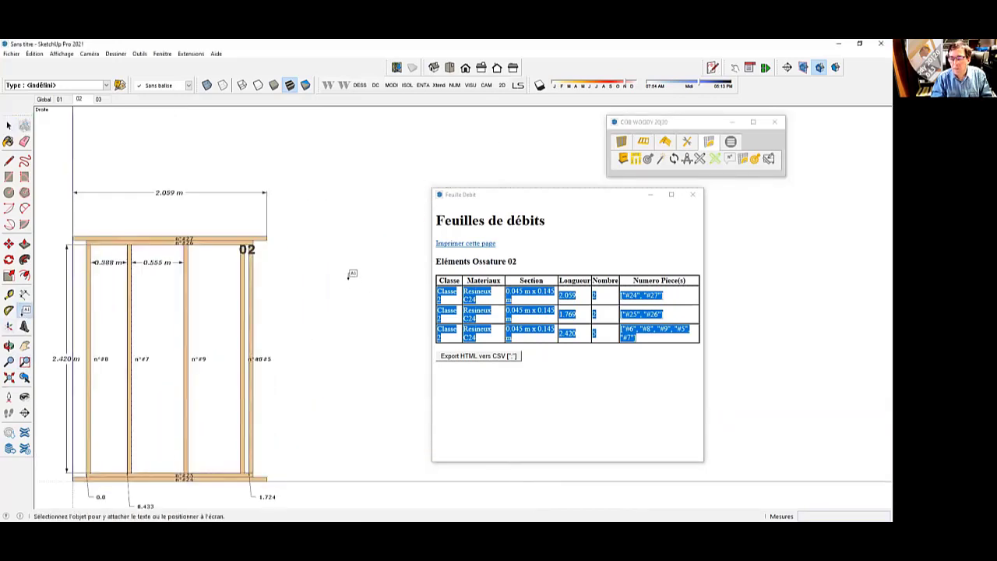
click(351, 274)
right_click(359, 286)
click(385, 320)
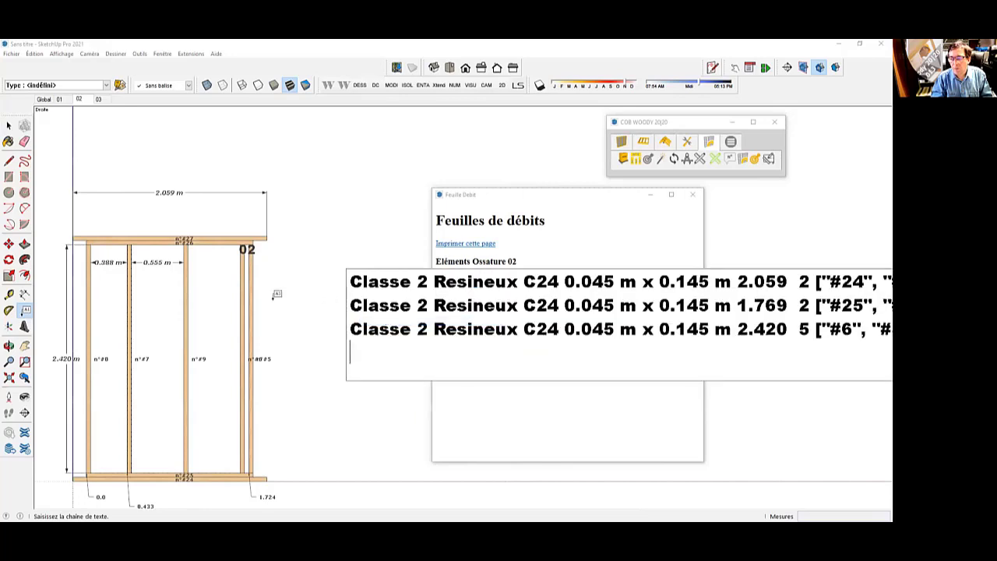
click(8, 125)
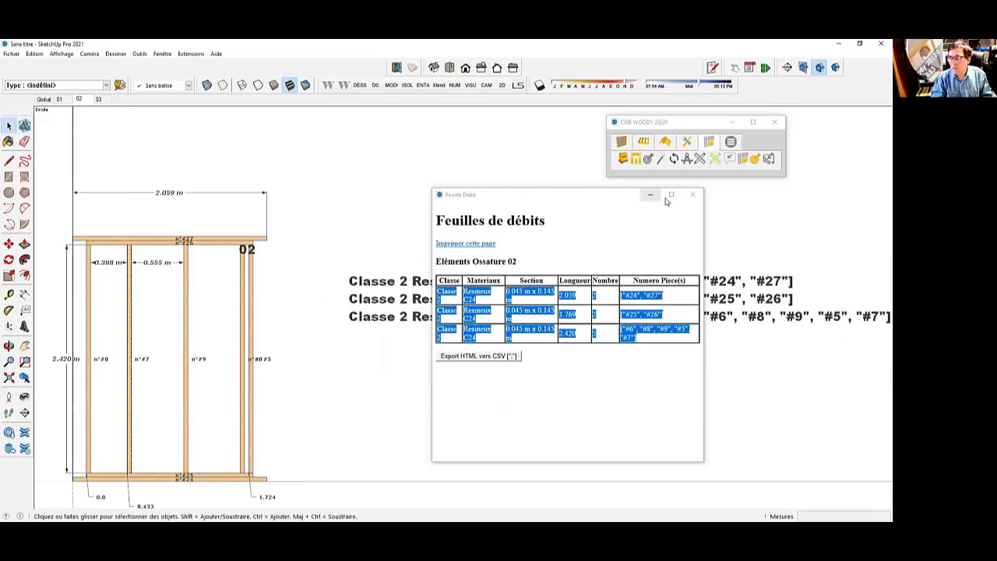
Step: Move the 02 label above the start of the cutting-list text
scroll(405, 308, down, 3)
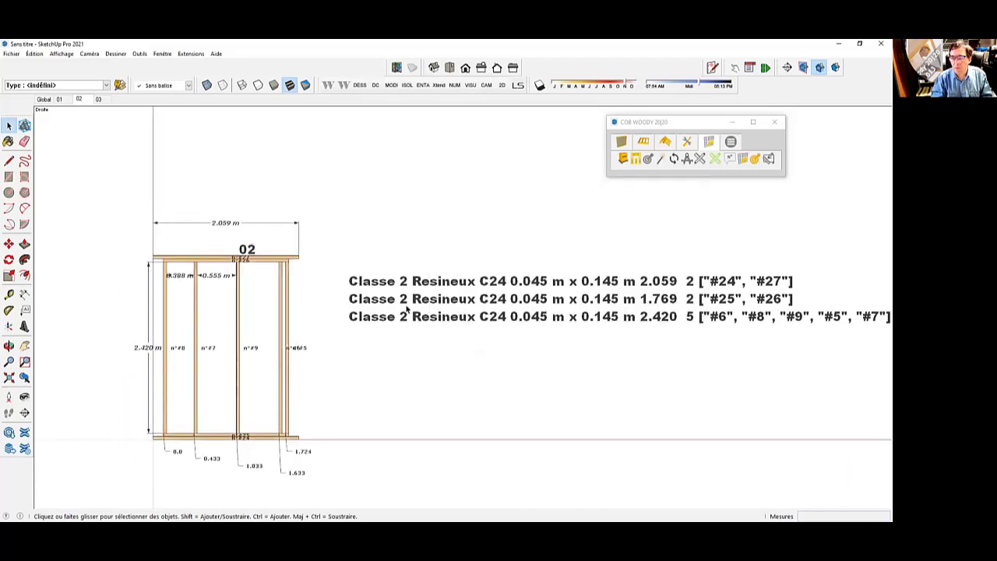
click(252, 250)
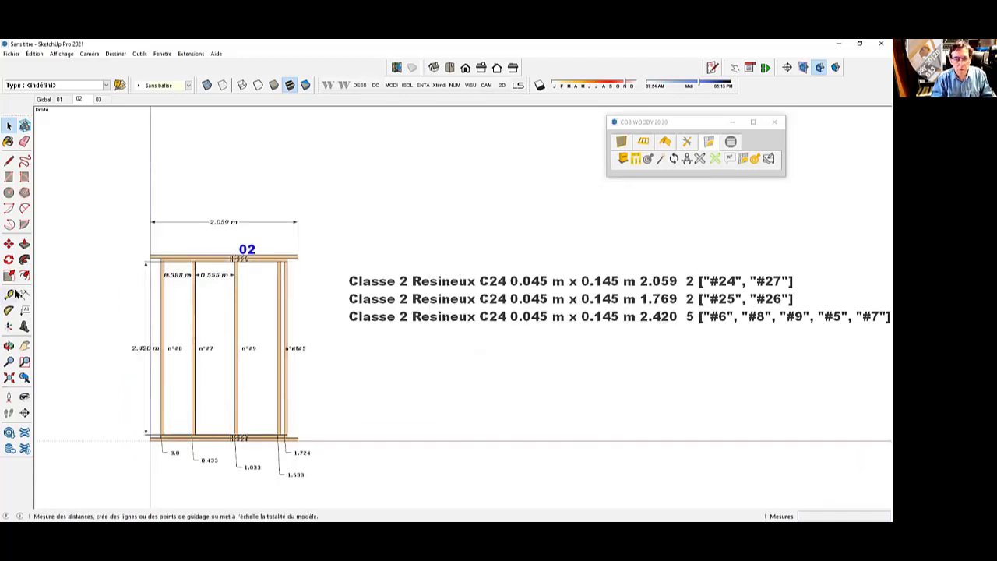
click(8, 244)
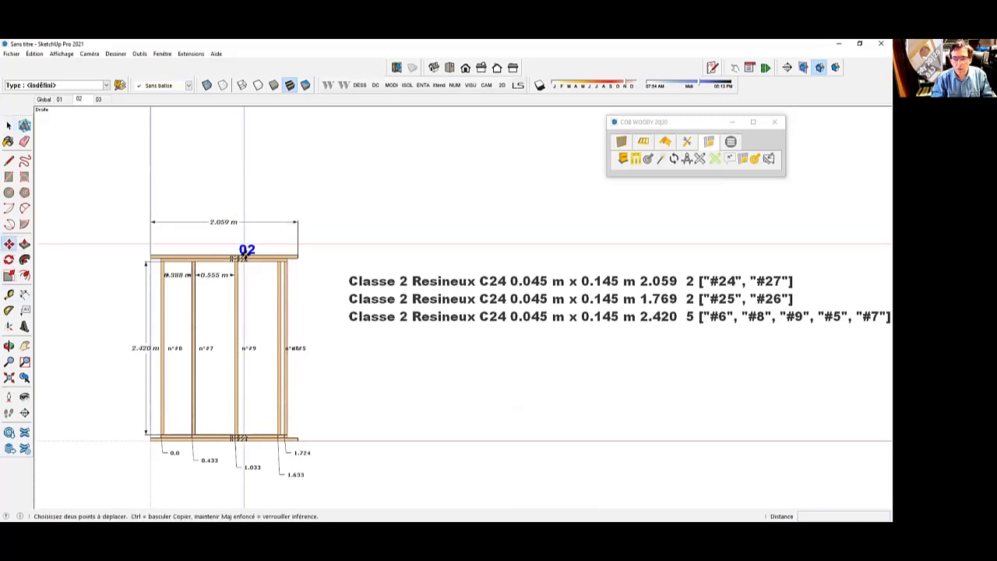
click(243, 251)
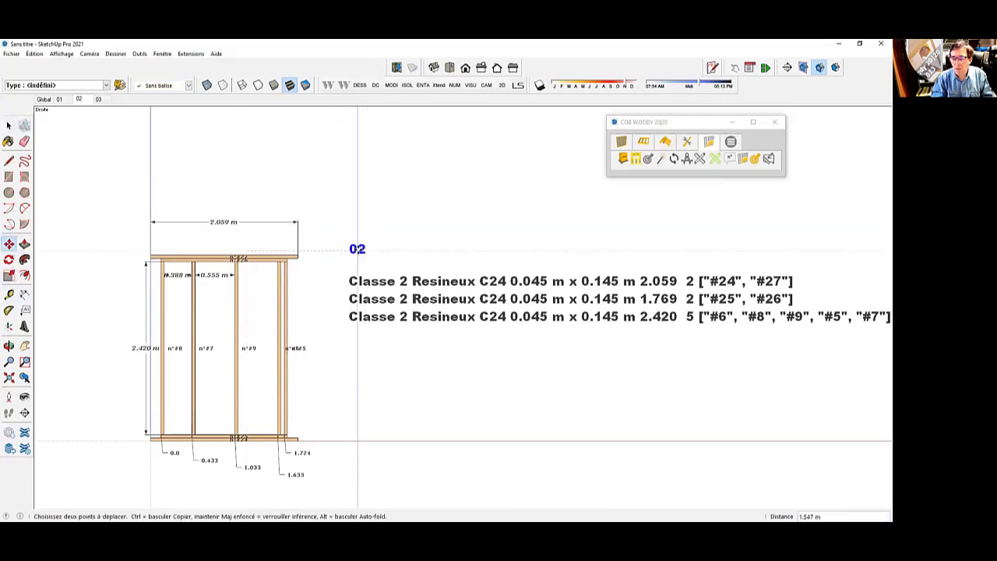
click(358, 249)
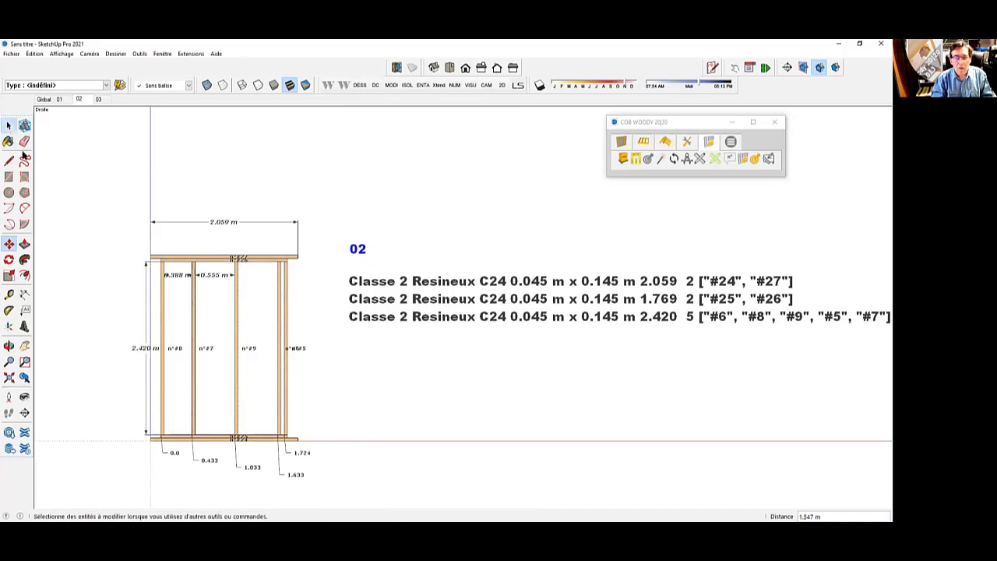
Step: Reframe the wall so it sits clear of the 02 label and cutting-list text, and update scene 02 with this view
scroll(209, 403, up, 3)
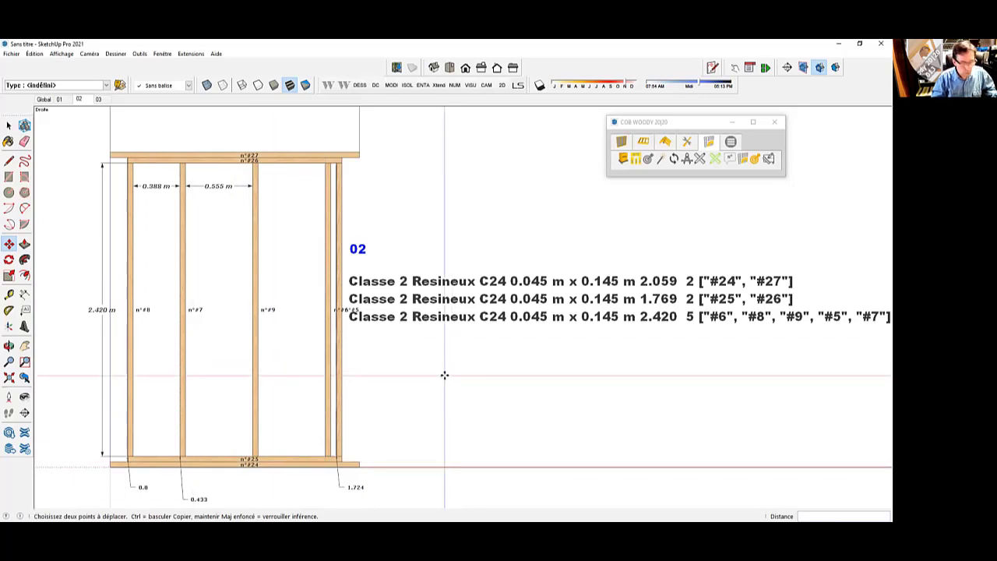
middle_drag(416, 365, 269, 371)
middle_drag(229, 348, 222, 344)
scroll(222, 343, up, 2)
scroll(222, 344, down, 1)
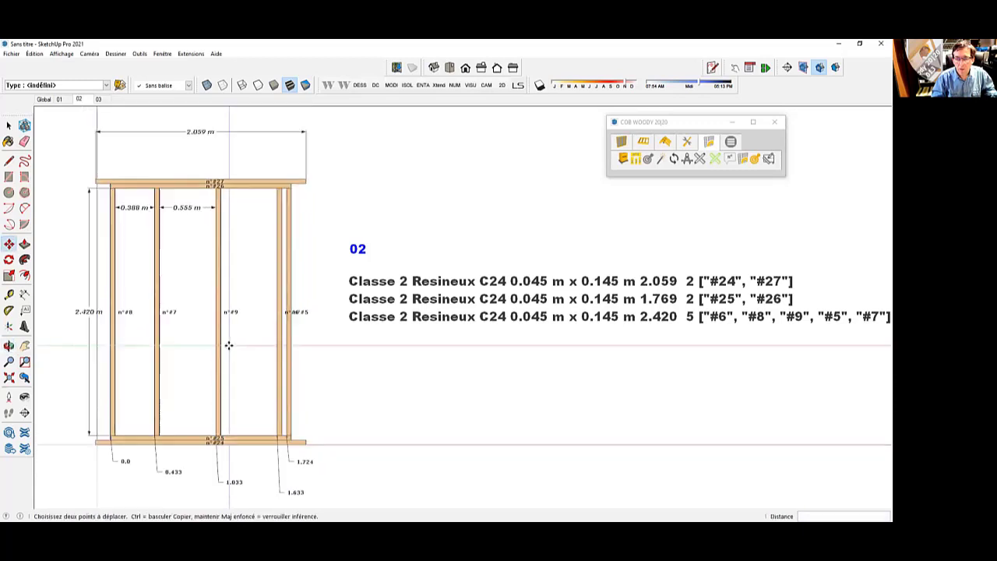
right_click(85, 100)
click(117, 140)
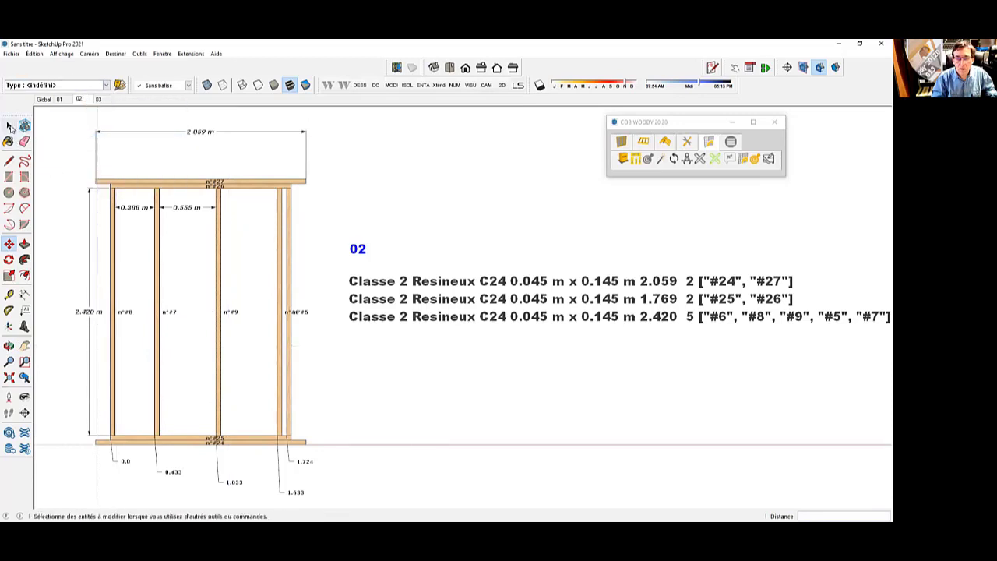
key(space)
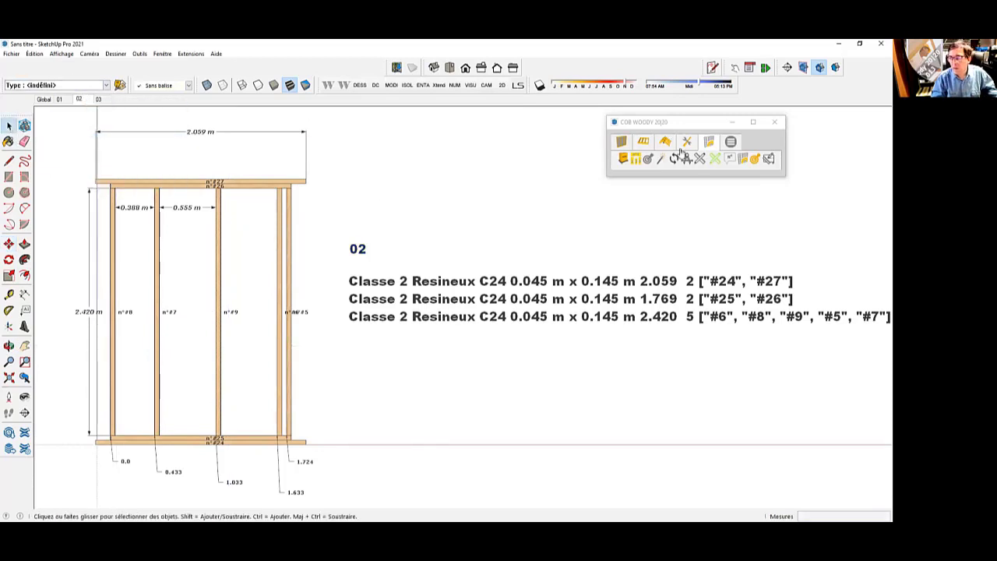
Step: Turn off Woody's toggle option beside Cotations Pièces Auto and review the Global and 01 scenes before returning to scene 02
click(718, 161)
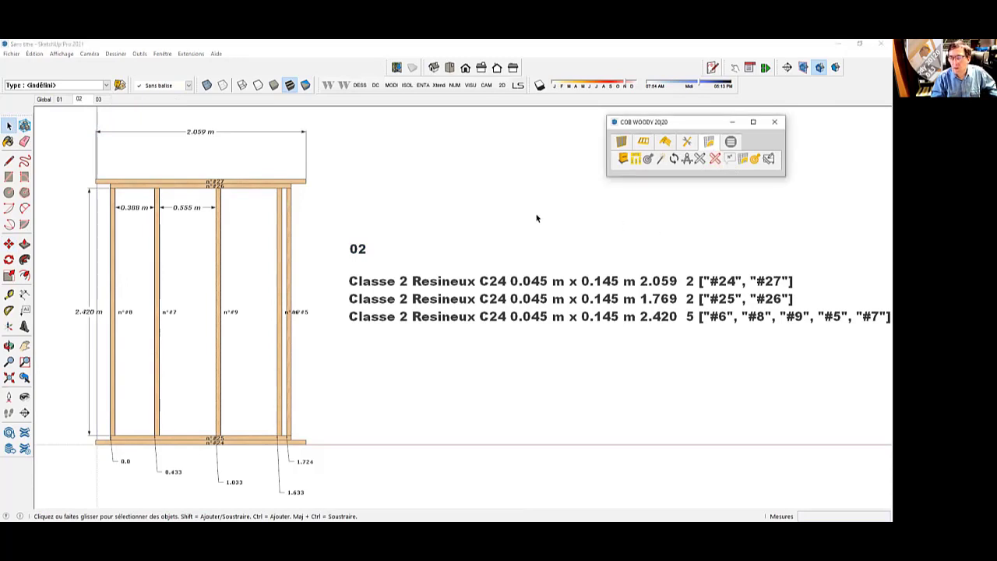
click(43, 99)
click(58, 99)
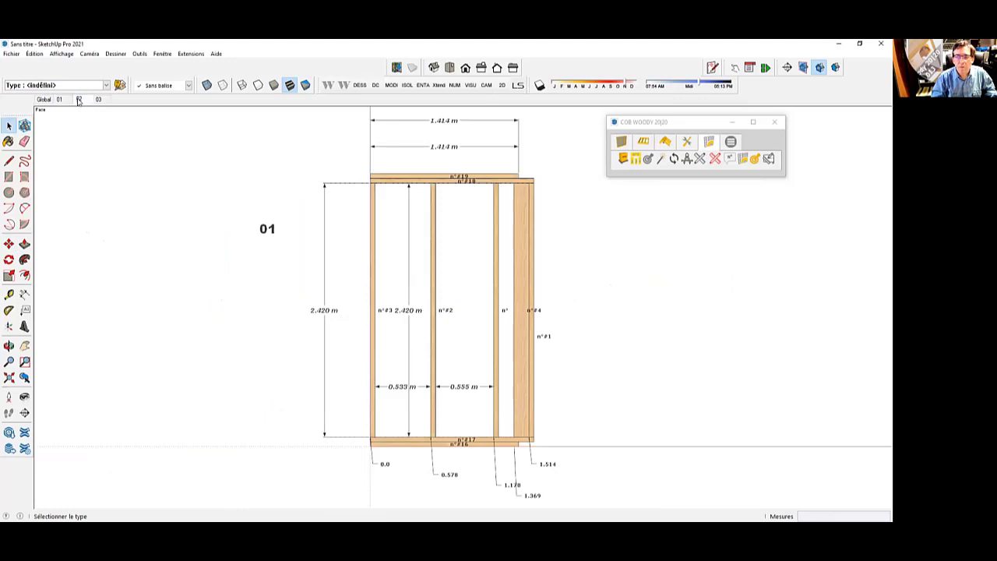
click(79, 99)
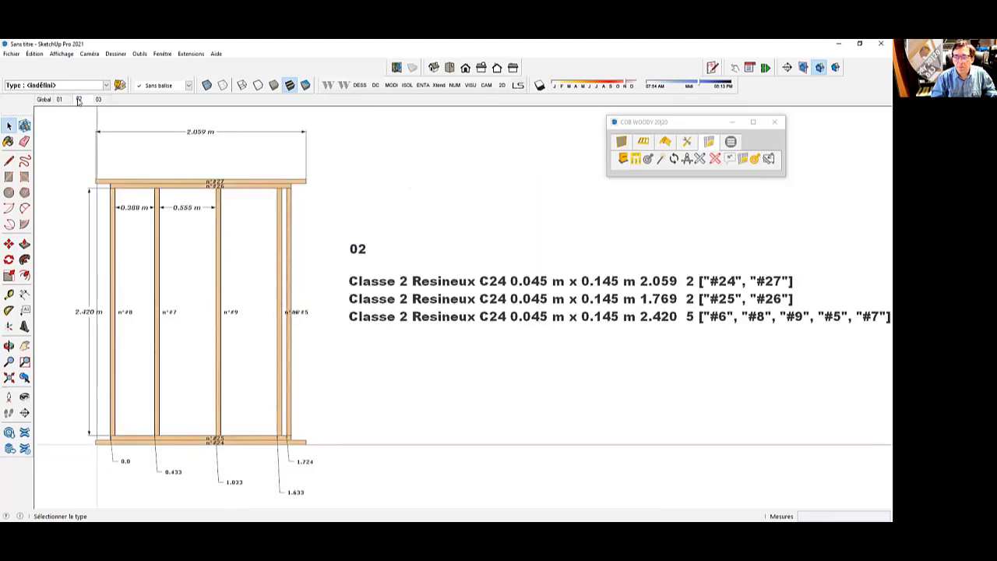
Step: Set the font of the scene 02 cutting-list text to Arial at 10 points through its entity information
right_click(470, 286)
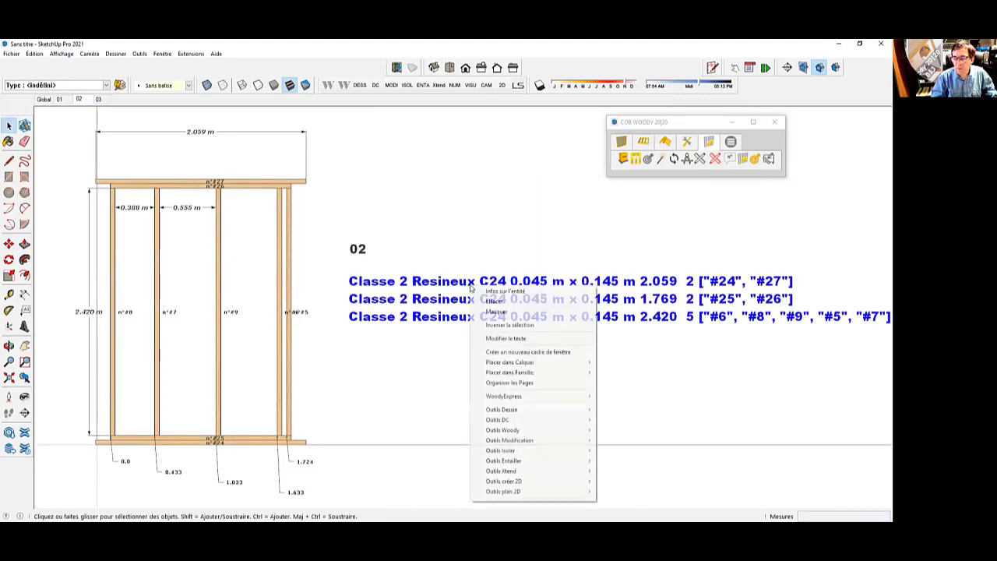
click(514, 291)
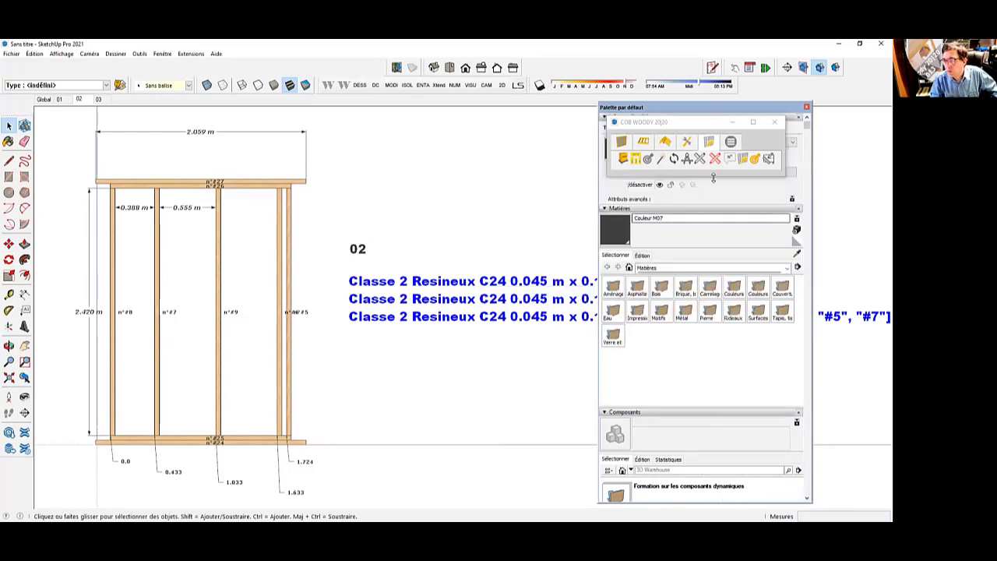
drag(682, 125, 406, 120)
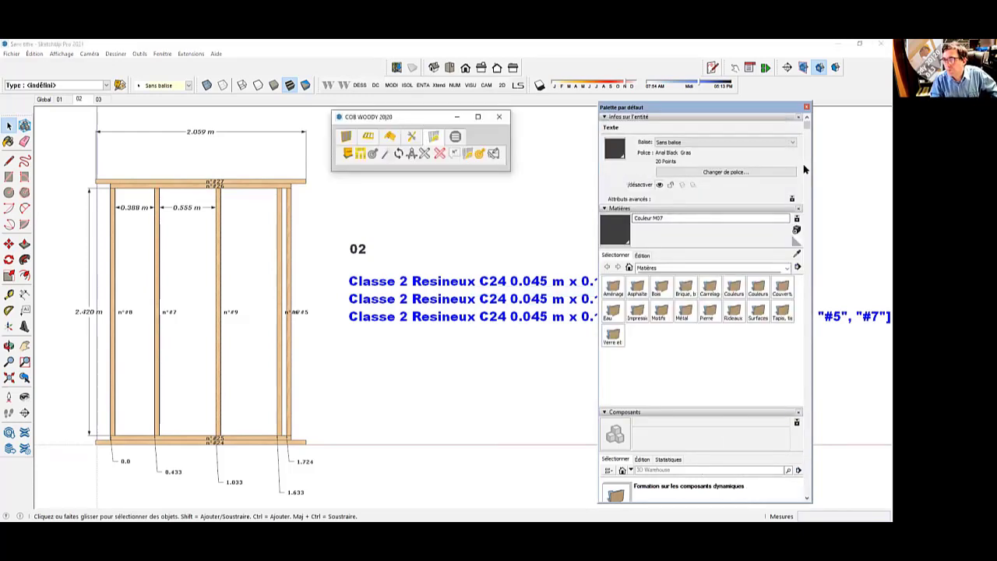
click(725, 172)
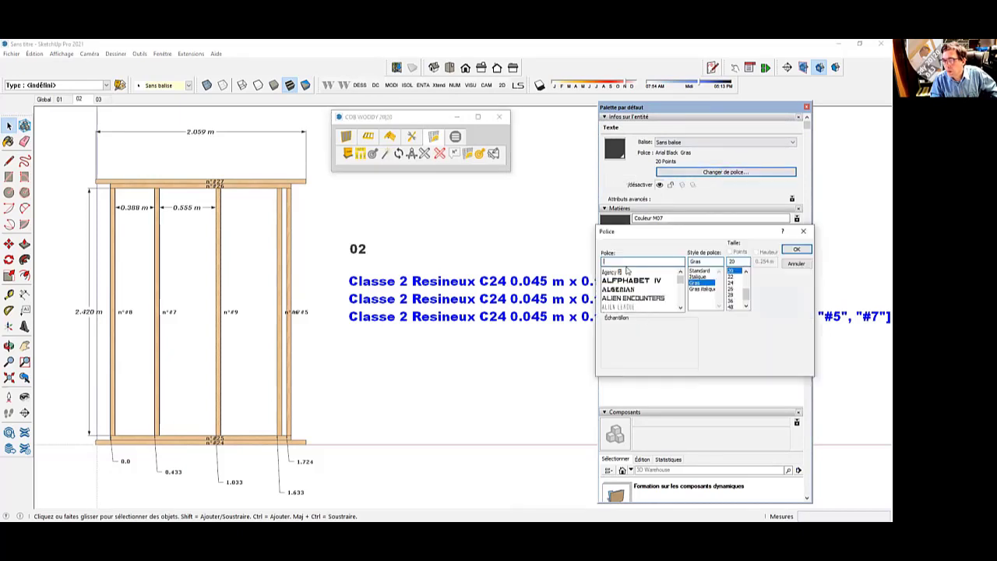
scroll(615, 296, down, 5)
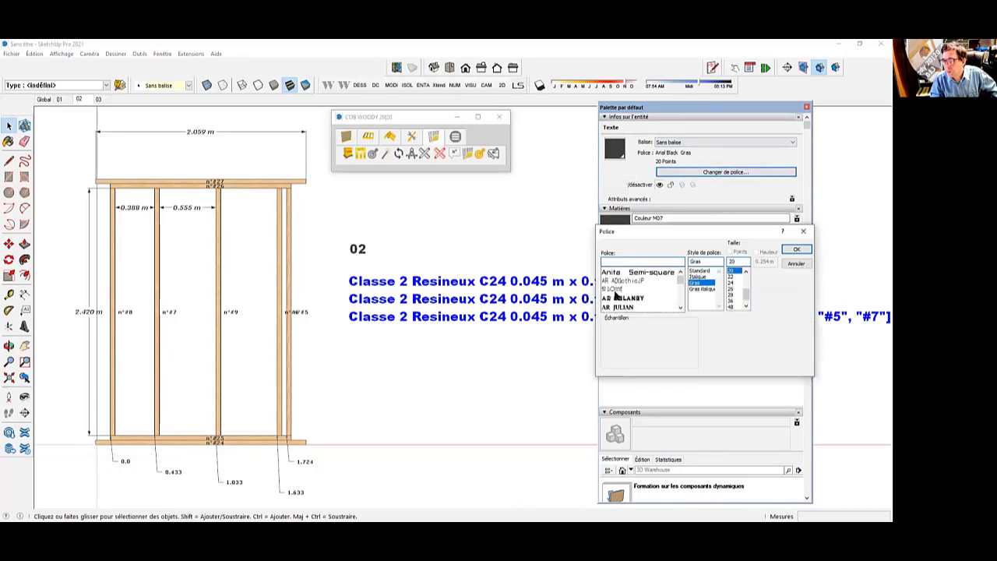
scroll(620, 298, down, 2)
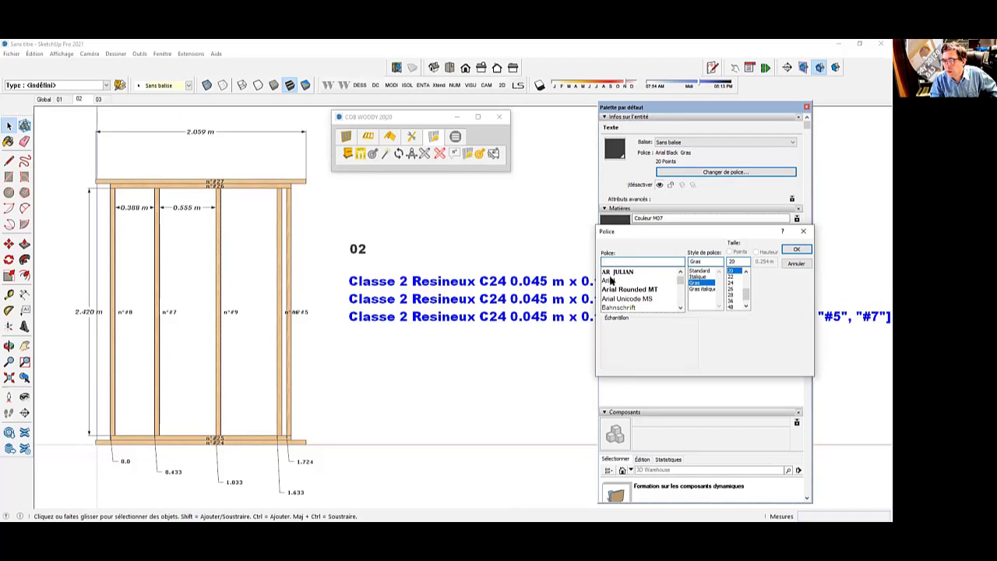
click(615, 281)
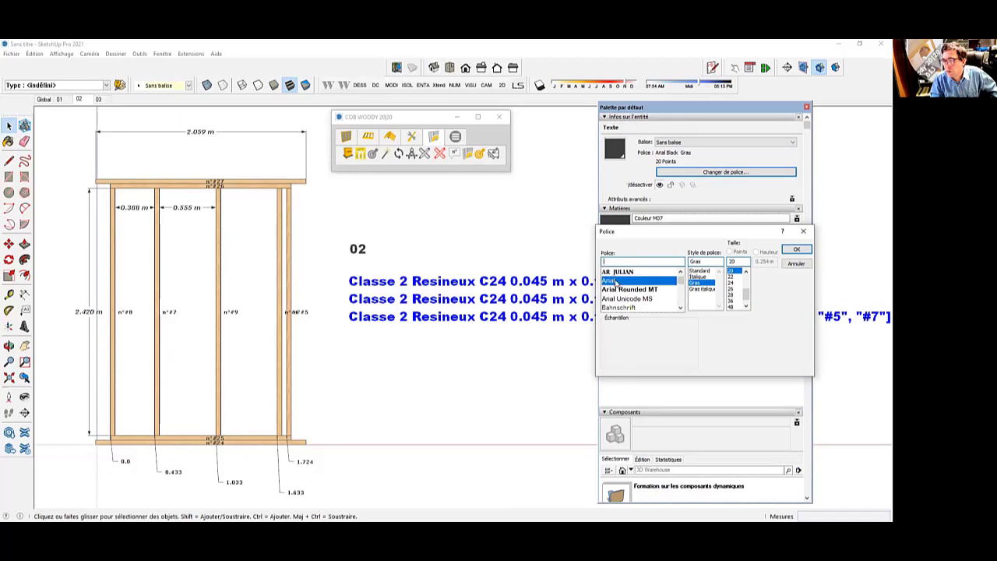
click(738, 262)
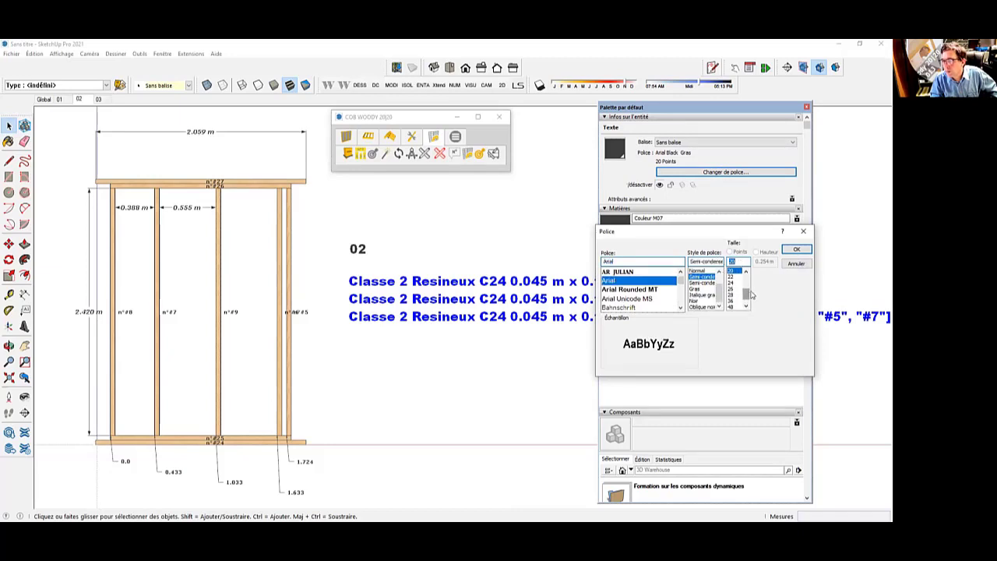
scroll(736, 290, up, 3)
click(731, 282)
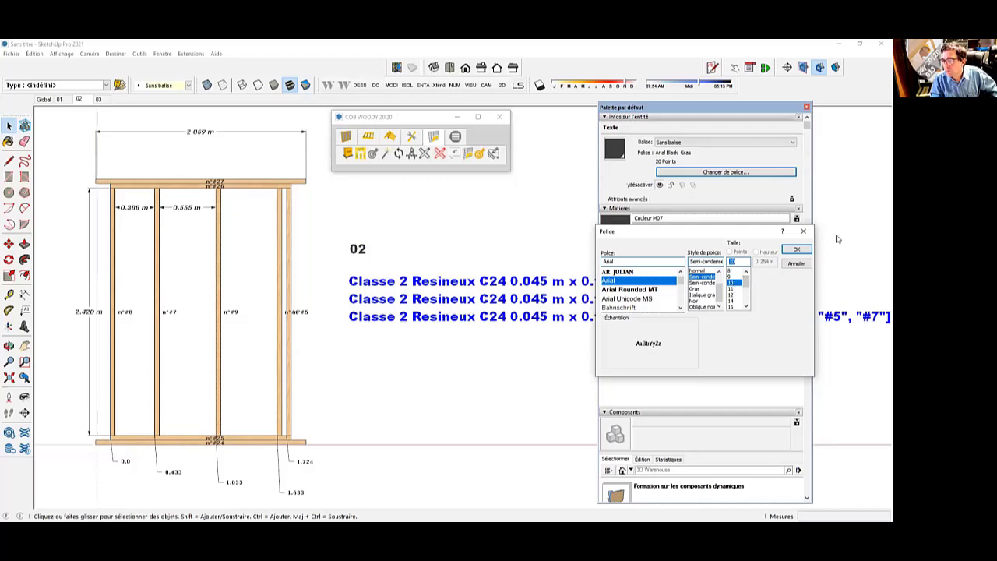
click(796, 249)
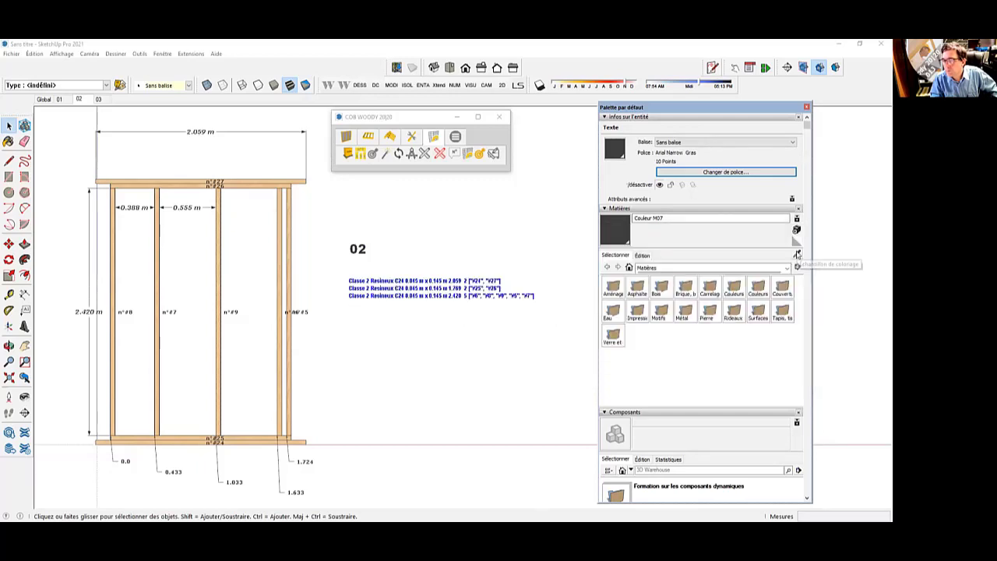
click(549, 317)
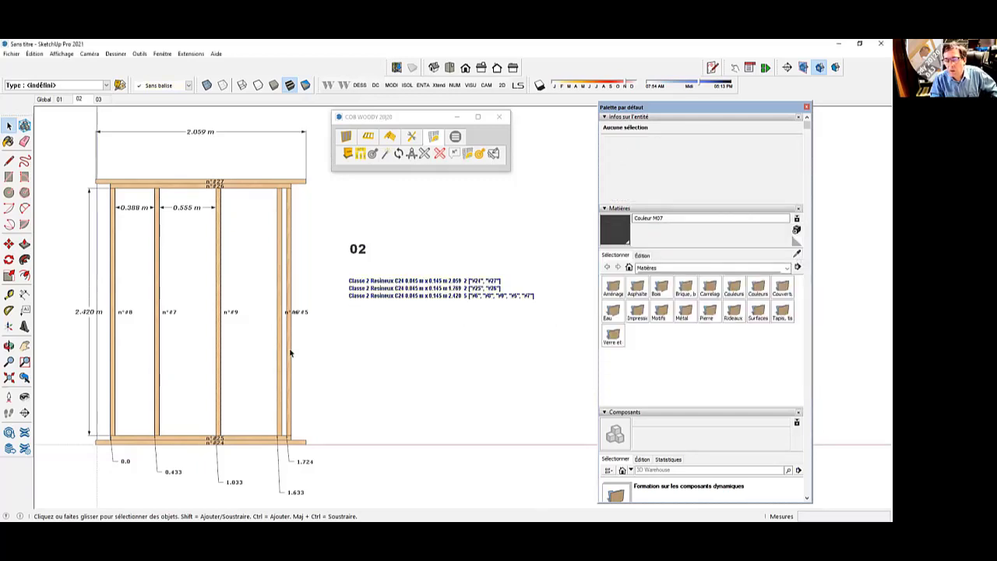
click(806, 108)
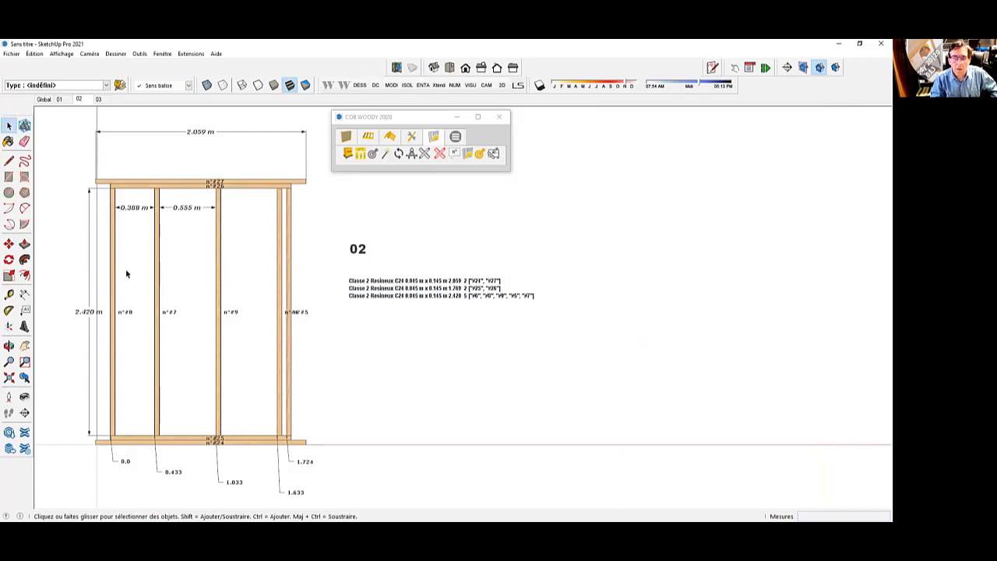
Step: Enlarge the view of the wall slightly and update scene 02 with this framing
scroll(127, 273, up, 1)
scroll(206, 275, down, 1)
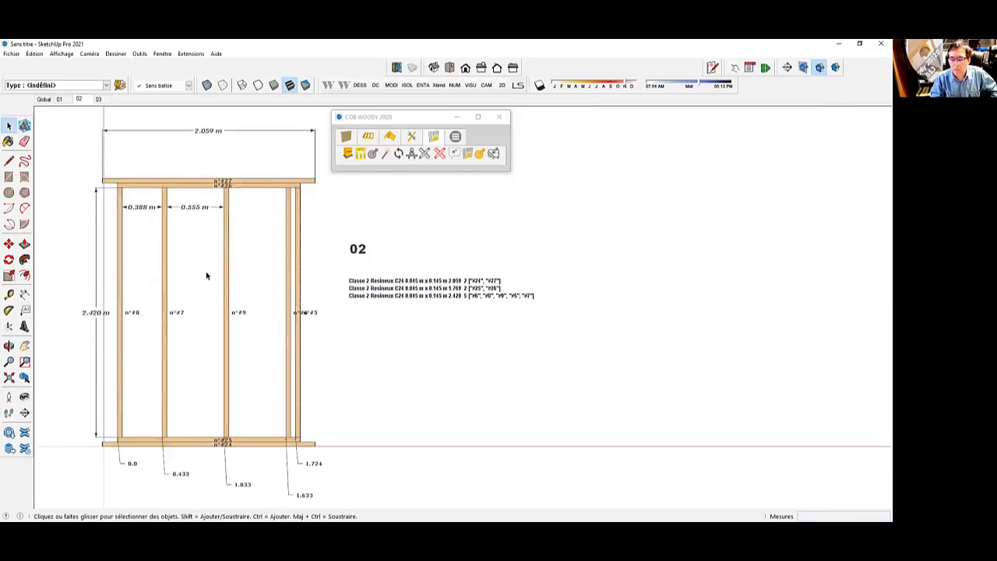
right_click(88, 99)
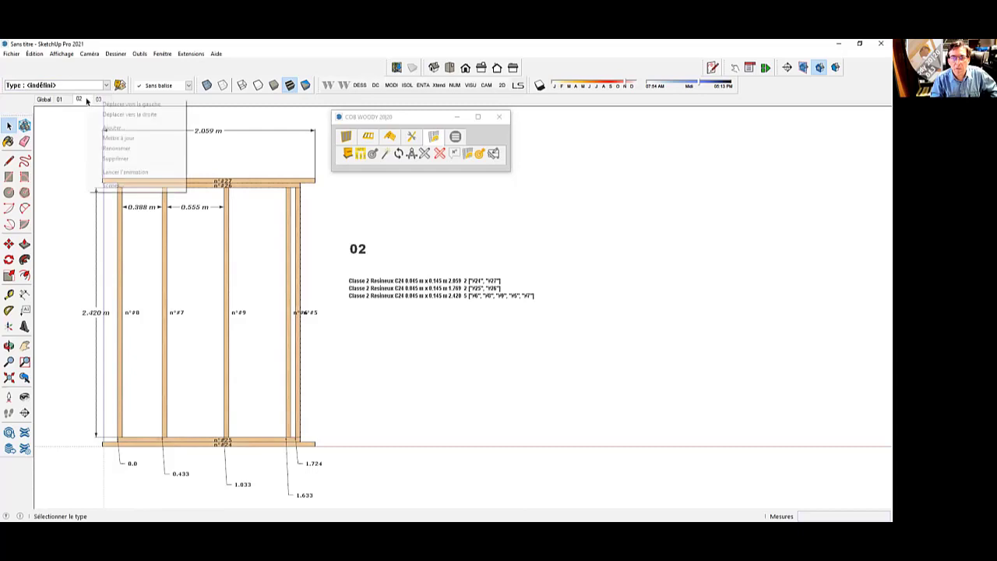
click(110, 130)
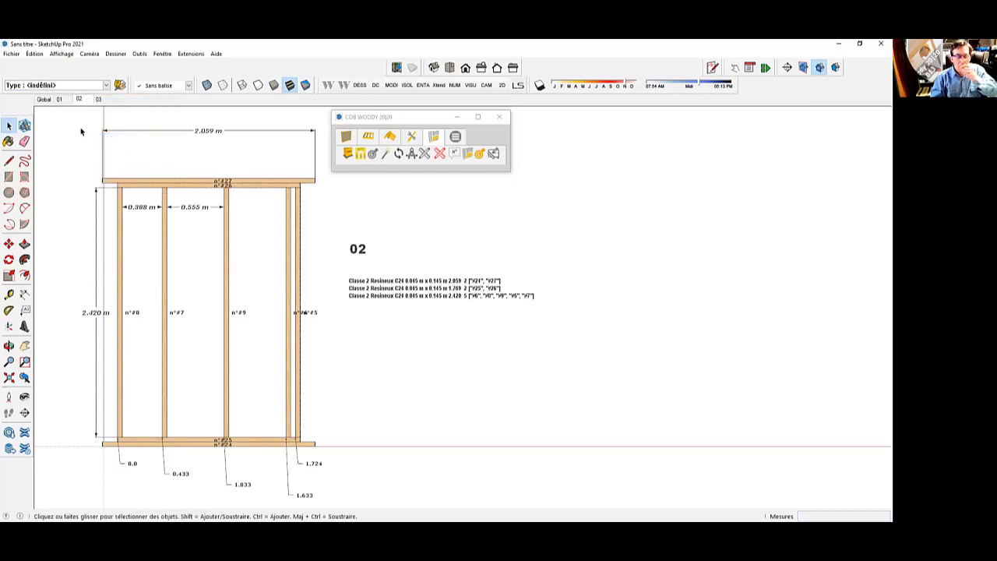
Step: Review the 03, 02, 01 and Global scenes to compare their wall views and labels
click(98, 99)
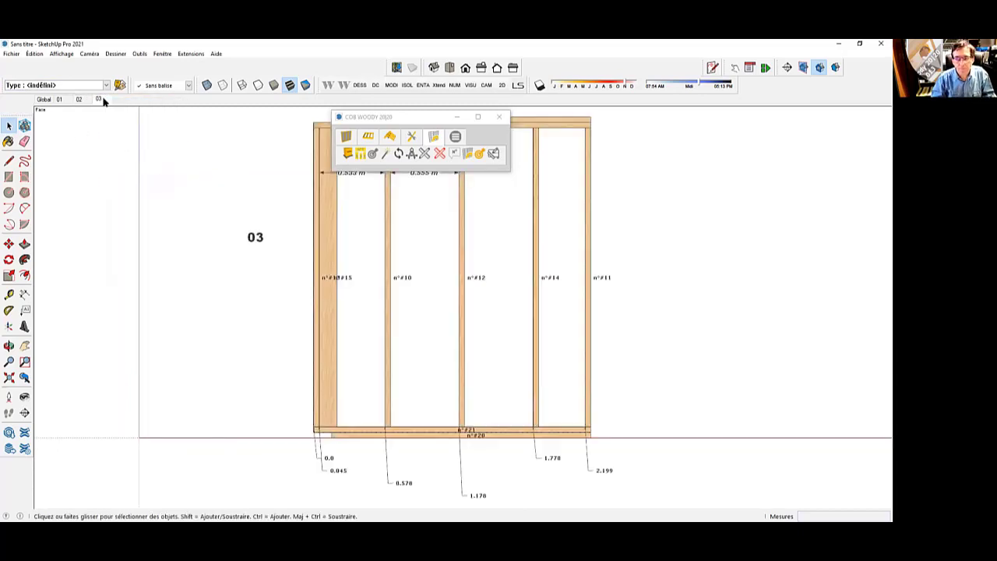
click(79, 98)
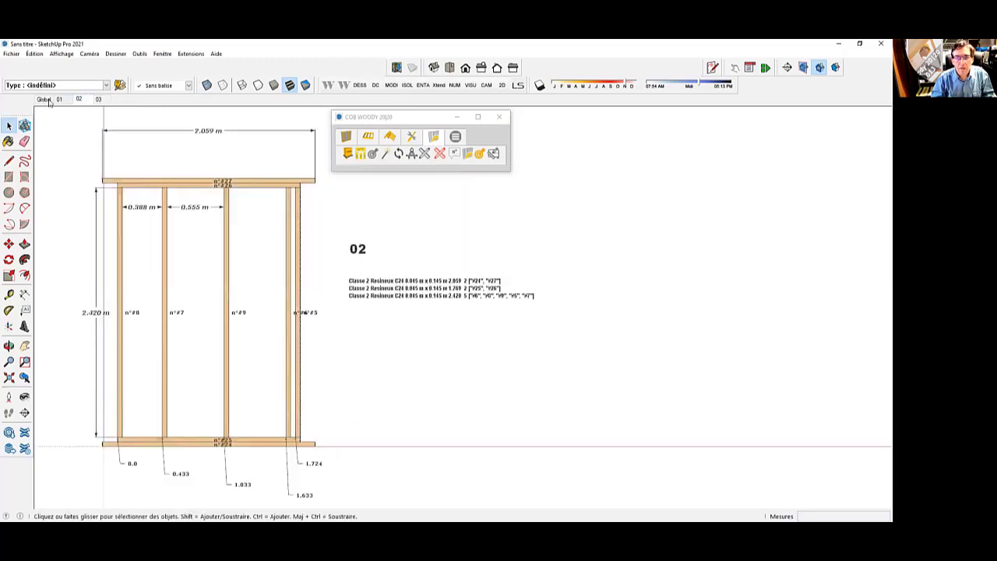
click(59, 99)
click(43, 99)
click(59, 99)
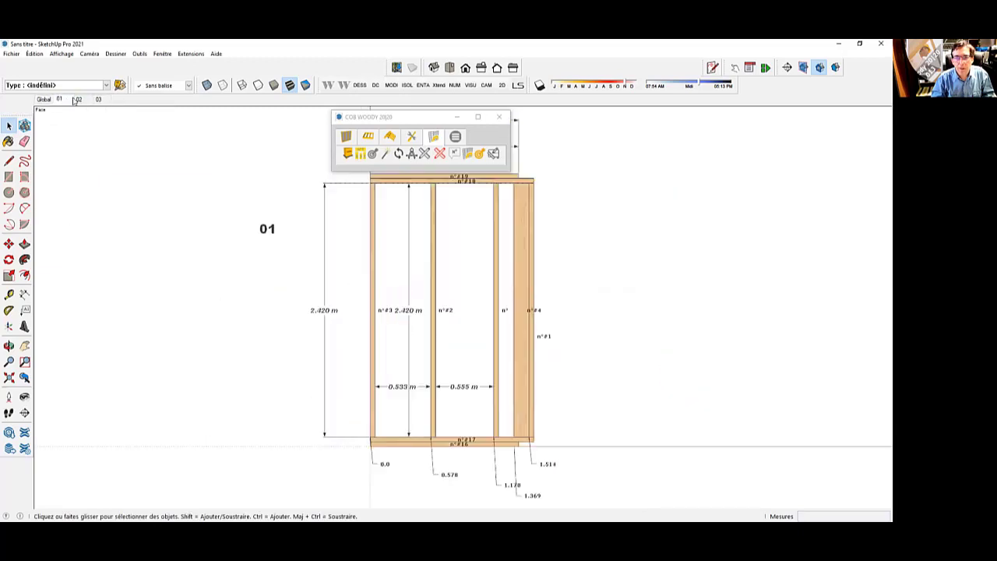
Step: Delete the cutting-list text and the 02 label from scene 02
click(78, 99)
click(406, 294)
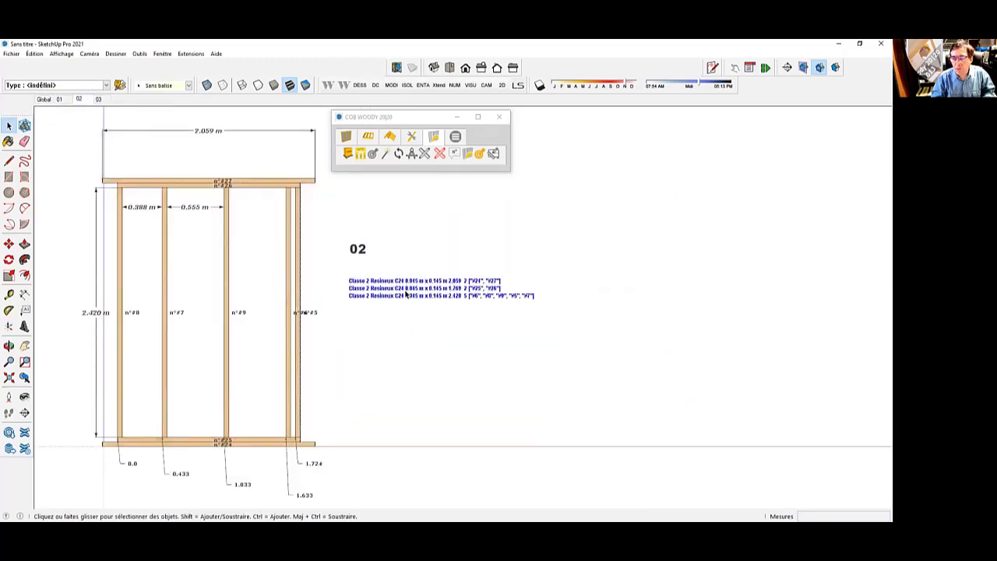
key(Delete)
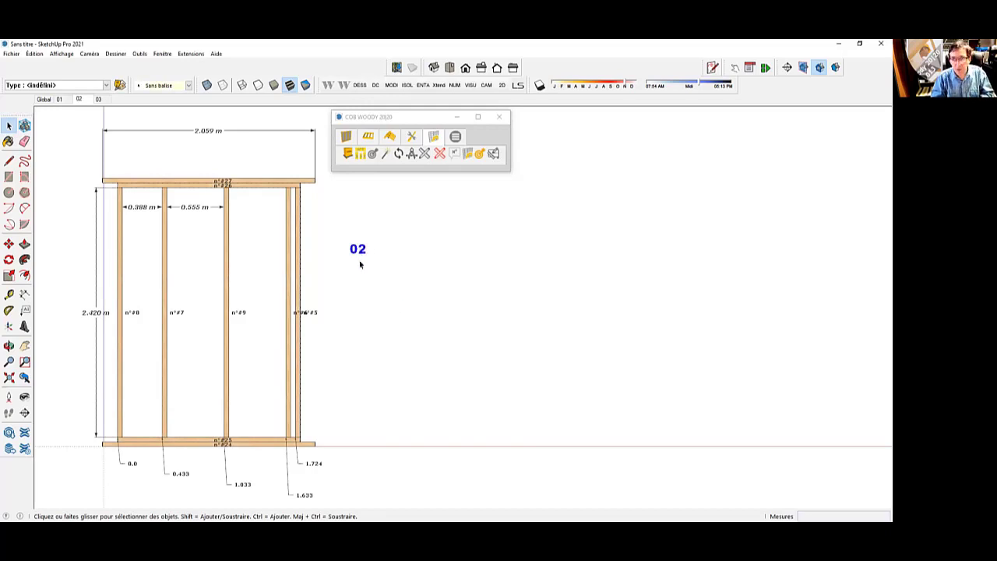
key(Delete)
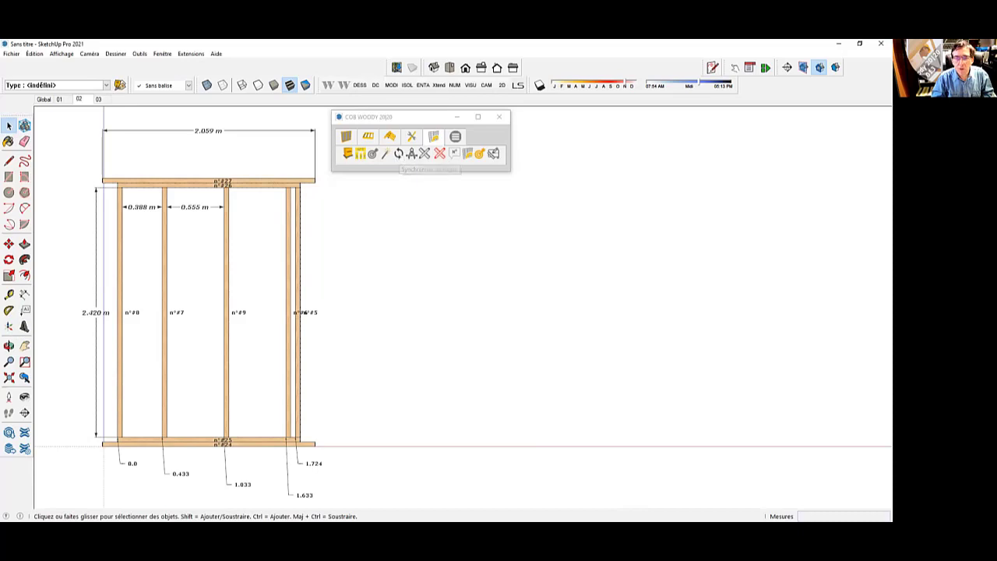
Step: Delete scenes 03, 02 and 01, keeping only the Global scene
click(98, 99)
right_click(98, 102)
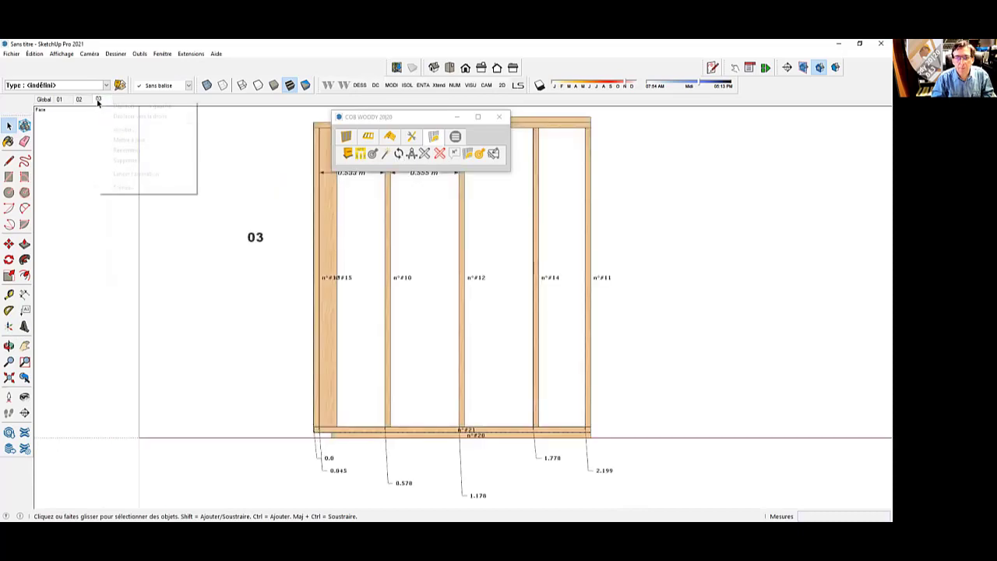
click(134, 162)
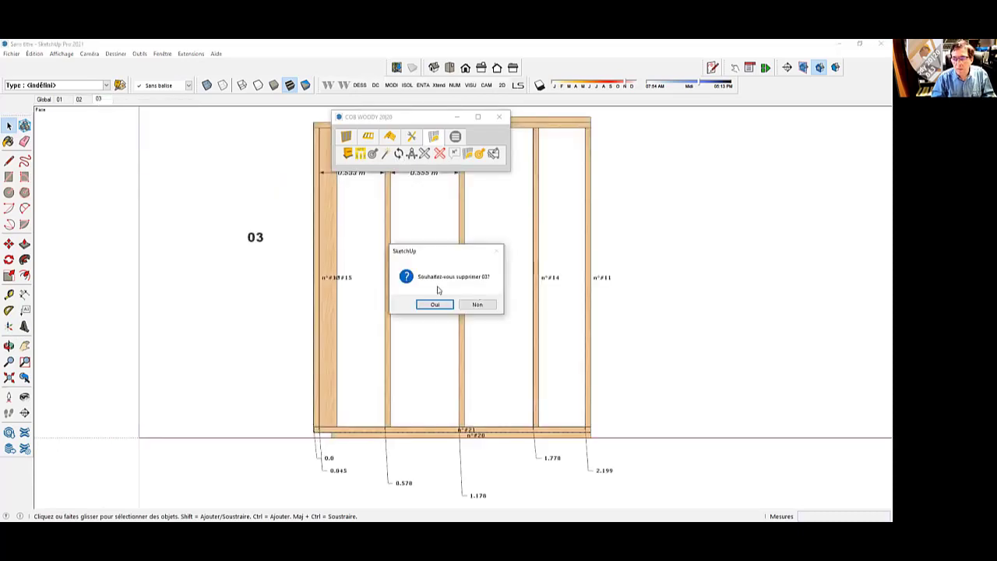
key(Return)
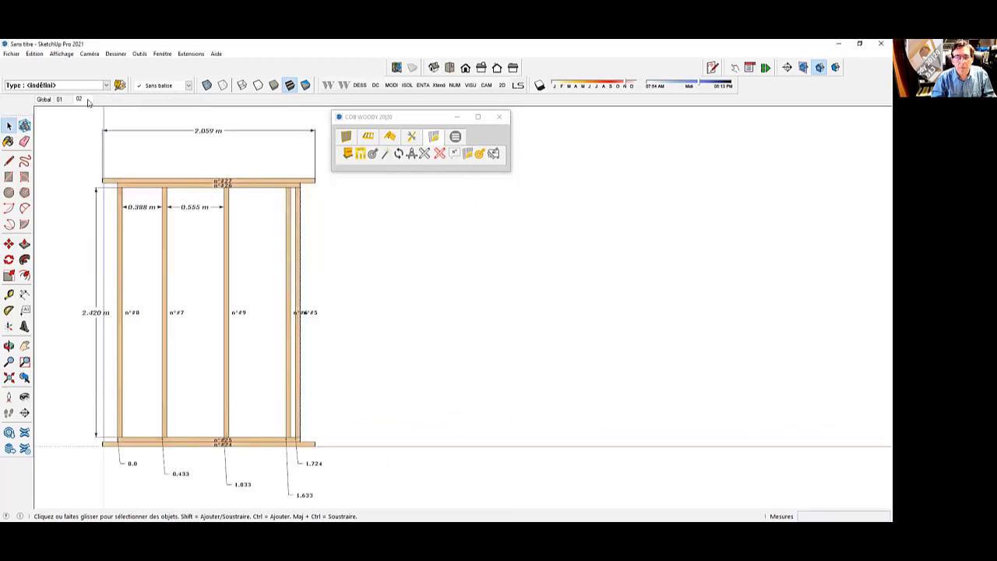
right_click(88, 102)
click(116, 161)
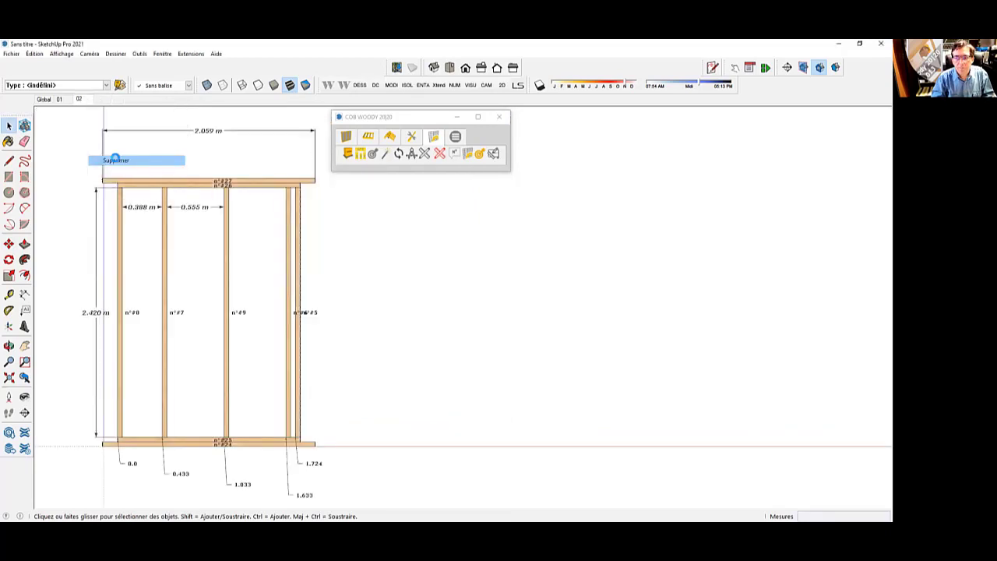
click(435, 305)
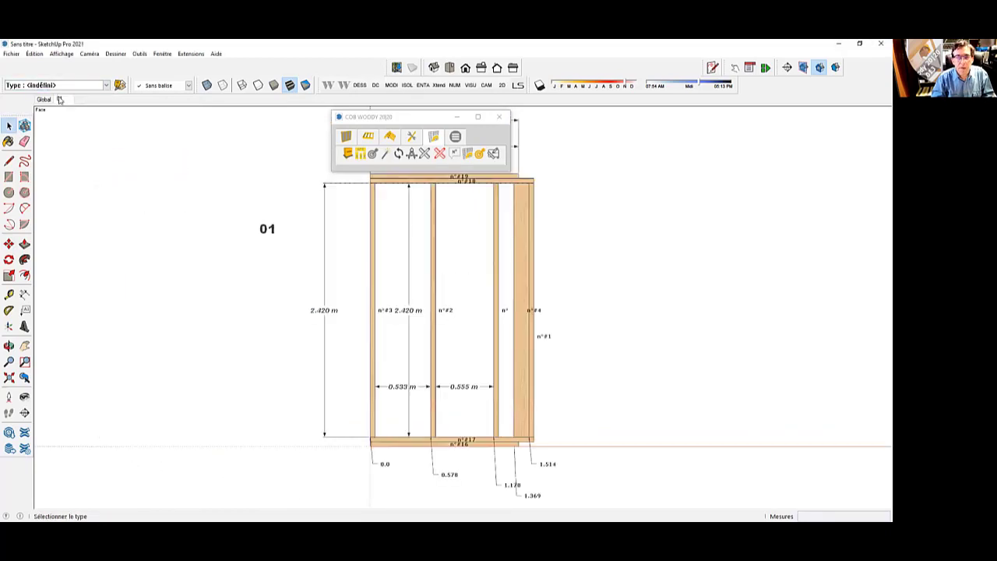
right_click(58, 99)
click(100, 159)
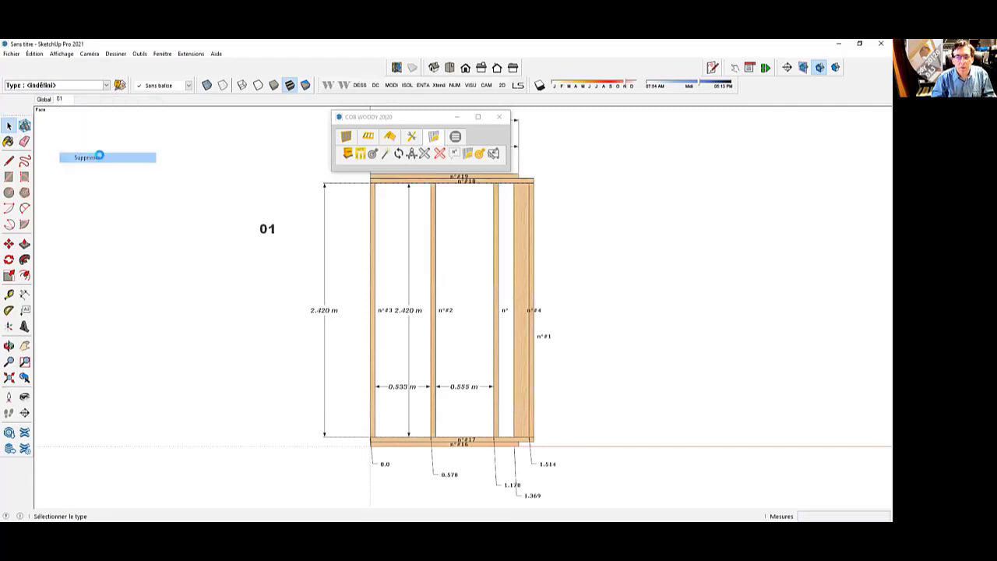
click(444, 305)
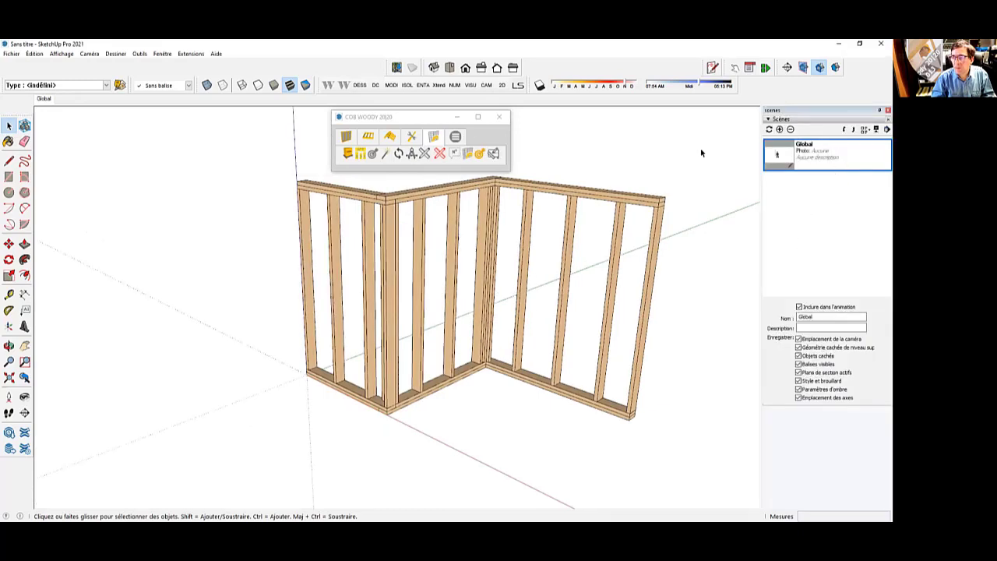
Step: Undock the scenes palette and place it as a floating window beside the walls
click(789, 115)
click(782, 116)
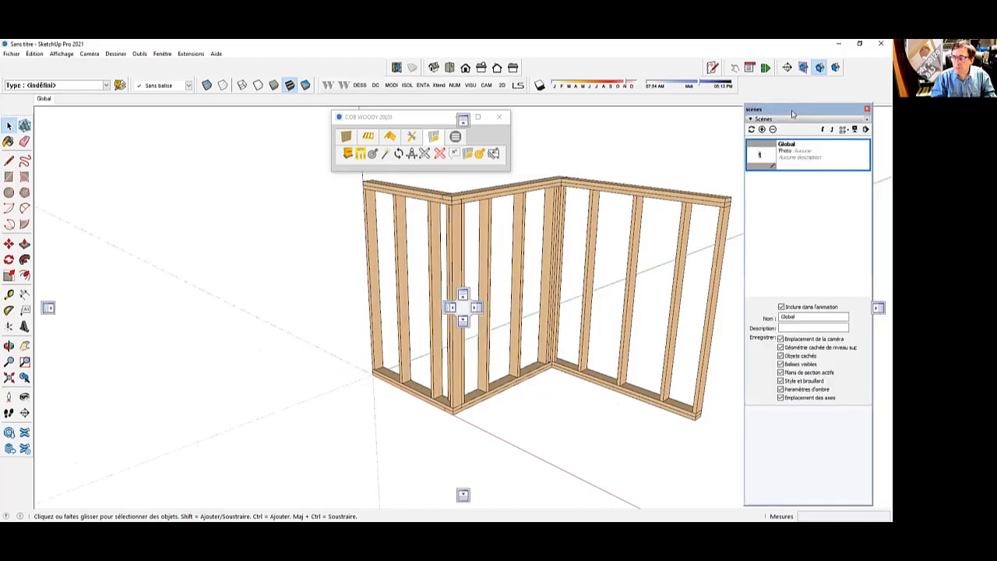
drag(806, 110, 802, 108)
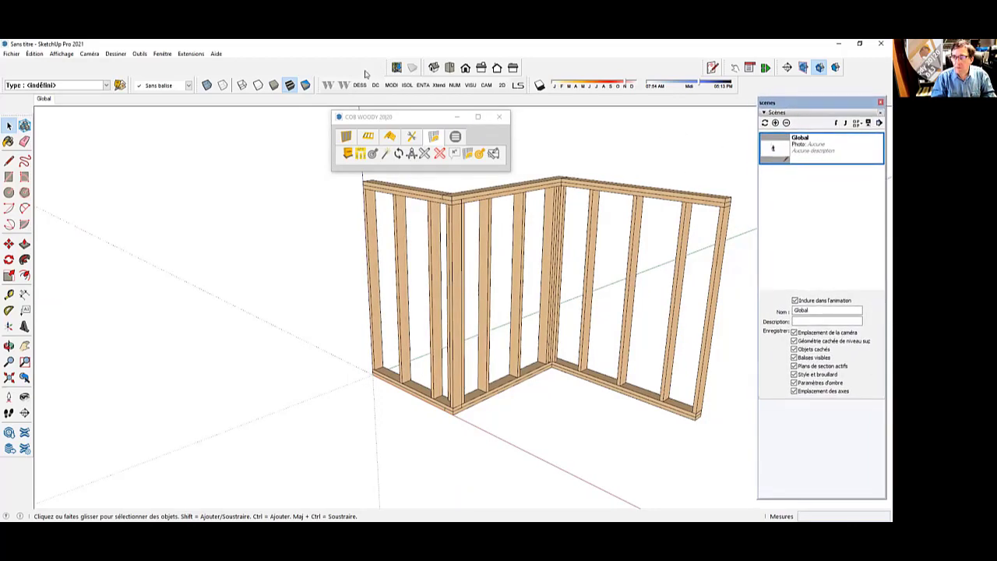
Step: Create a new palette containing the Balises list
click(163, 57)
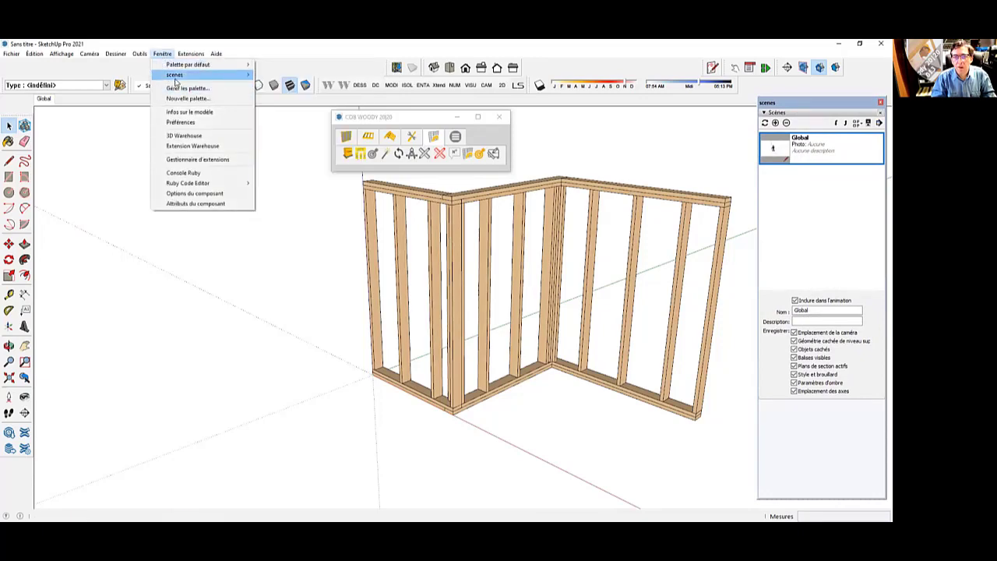
mouse_move(177, 80)
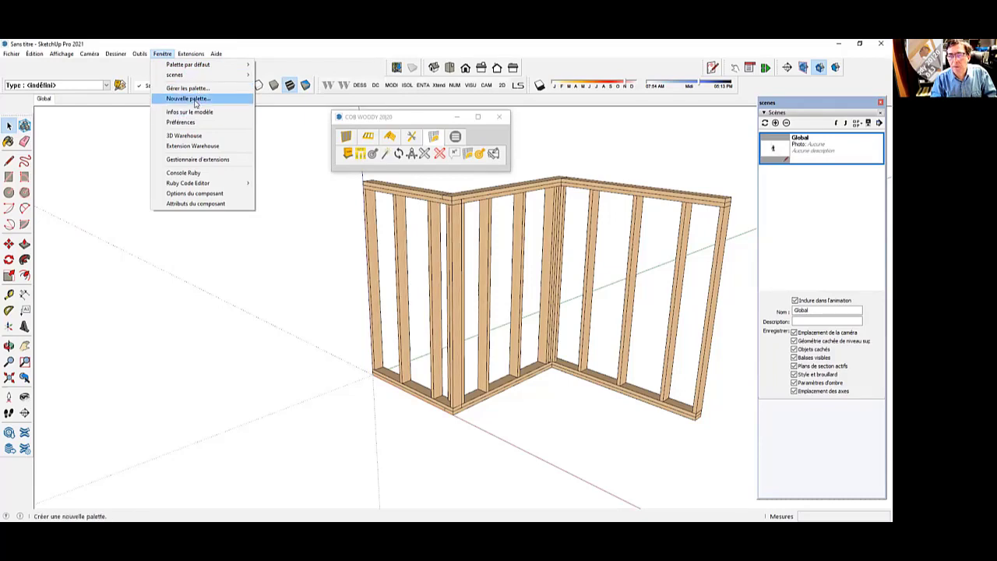
click(195, 100)
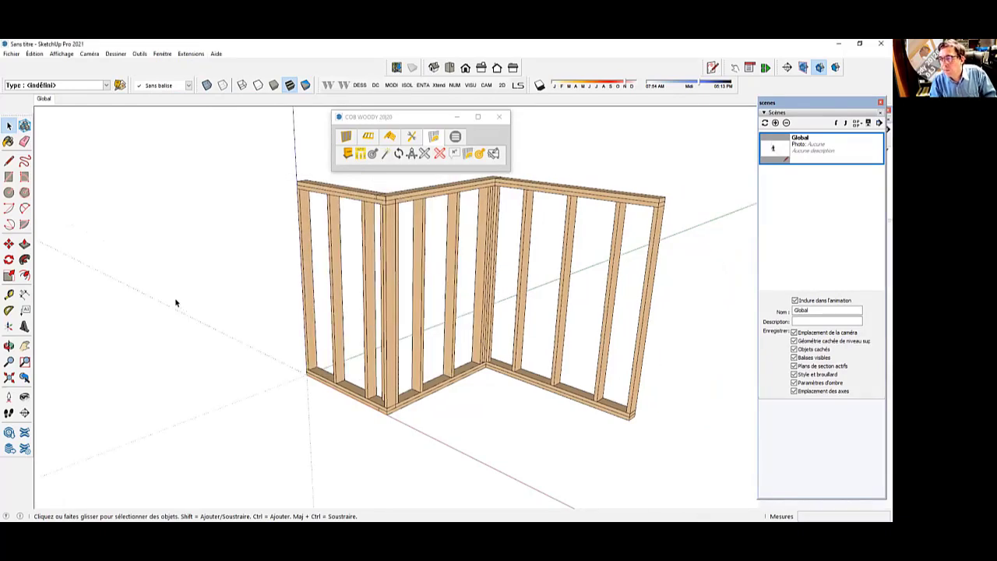
scroll(176, 302, down, 1)
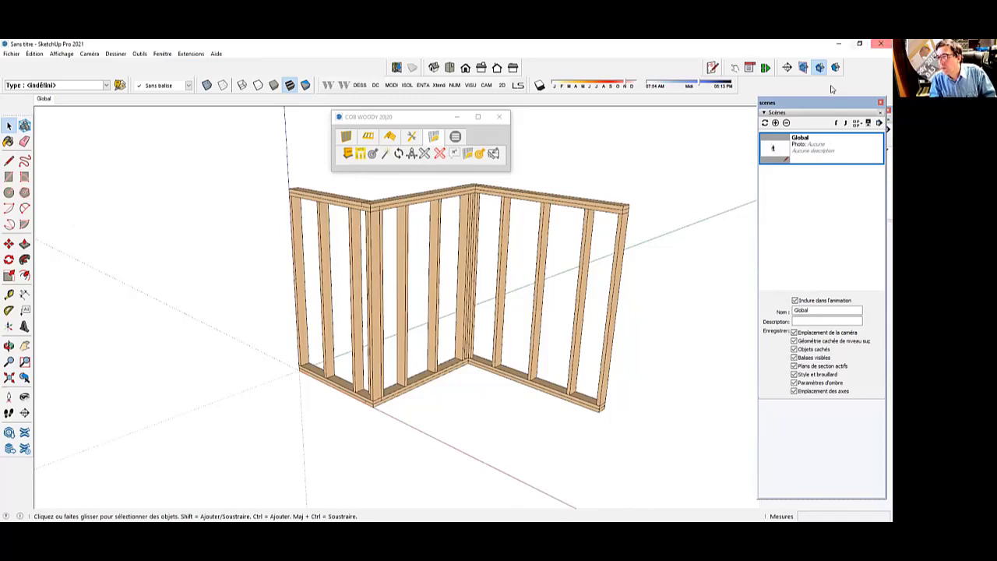
Step: Group the Balises palette with the floating scenes palette as tabs in one window, and switch between both tabs
drag(779, 102, 623, 109)
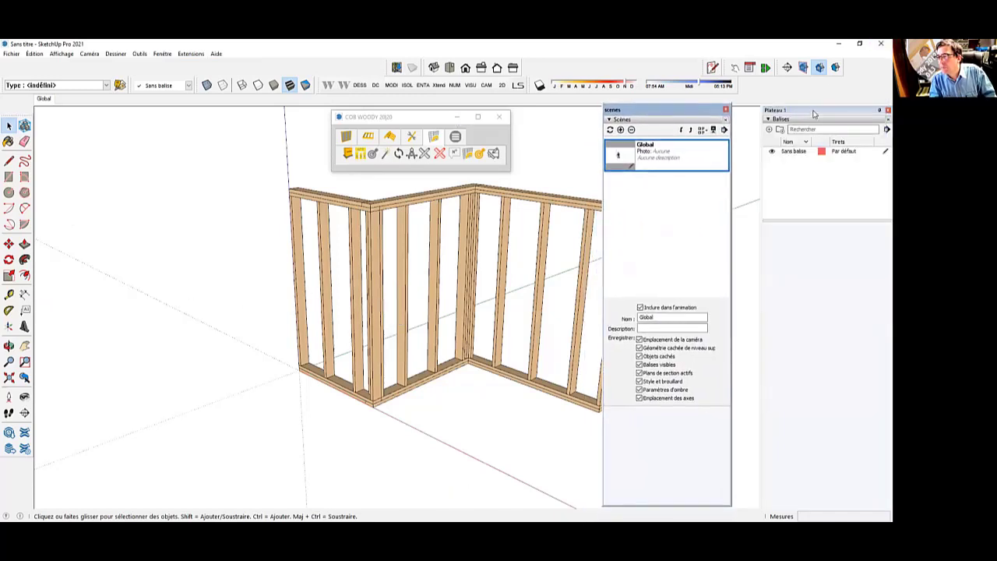
drag(665, 136, 652, 109)
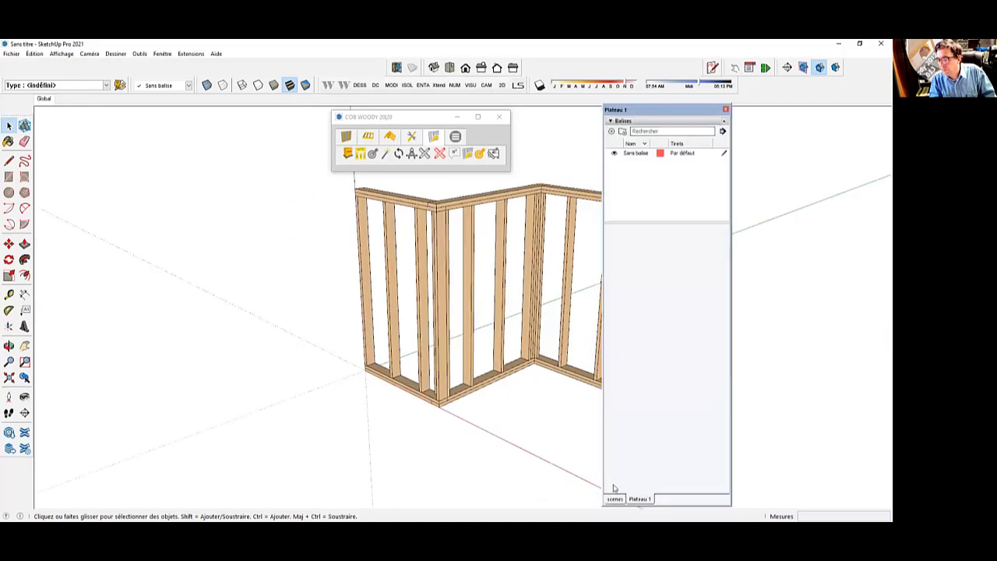
click(615, 499)
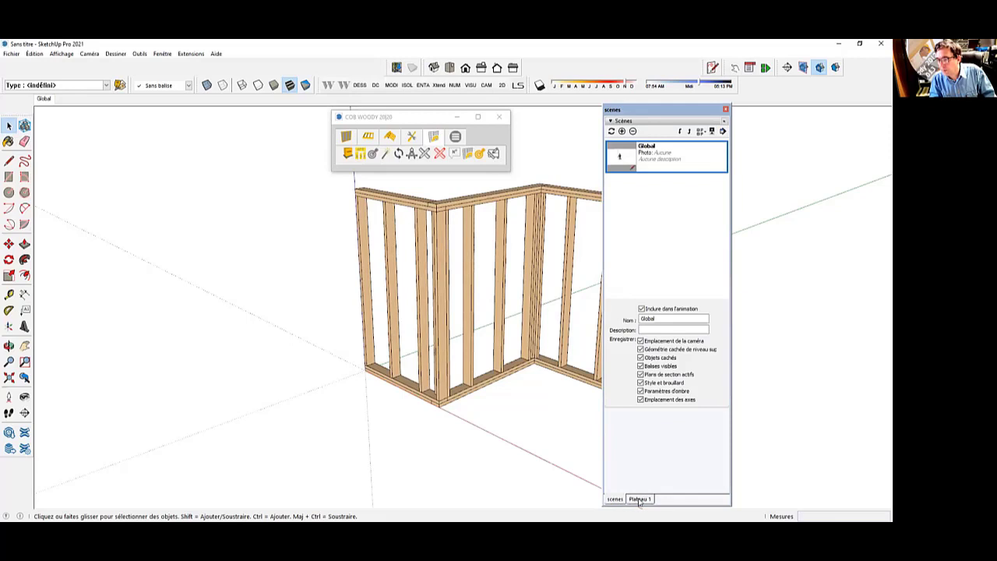
click(639, 499)
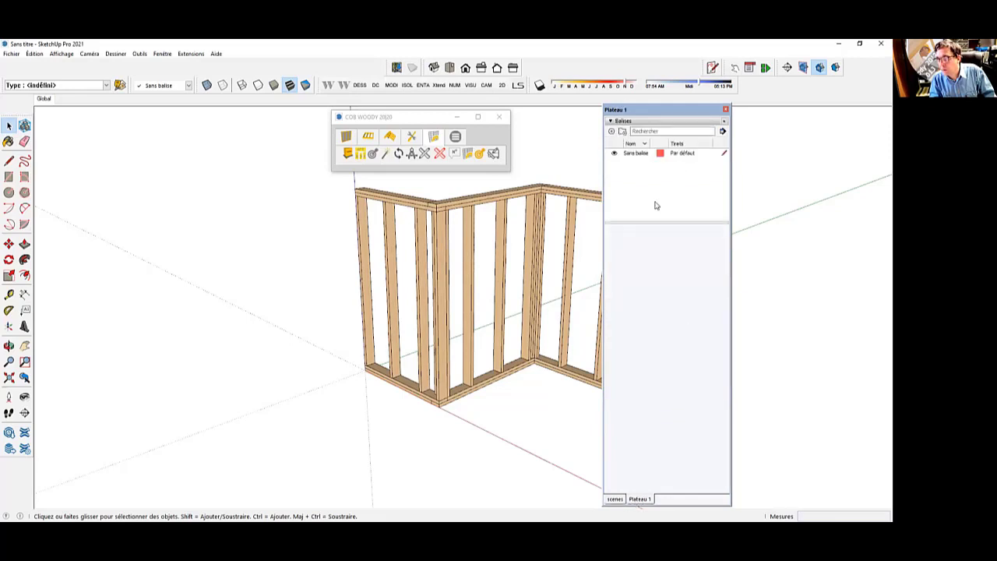
click(615, 499)
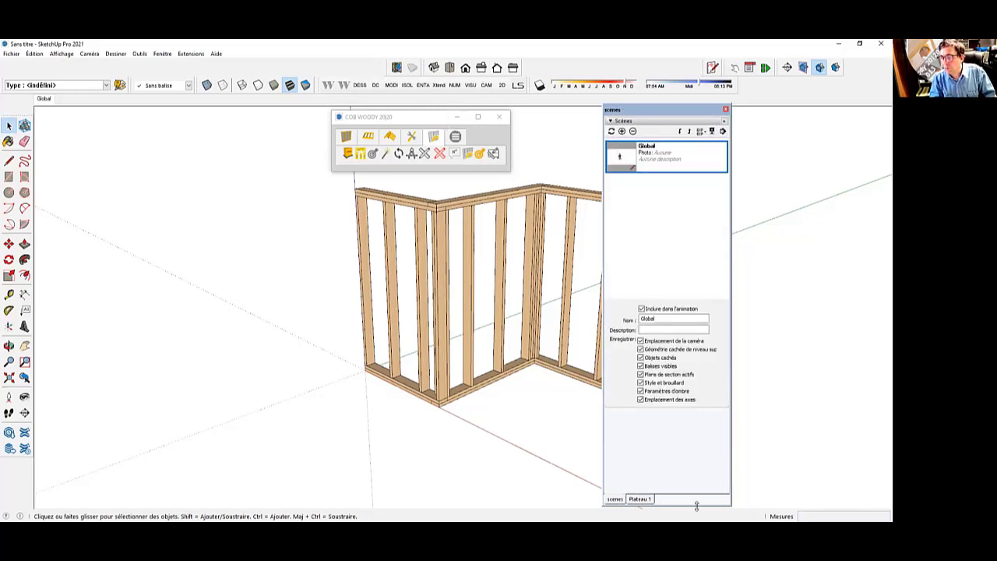
Step: Shorten the grouped palette window to a compact height, and toggle it hidden and visible from the Woody tools
drag(696, 506, 620, 218)
click(638, 214)
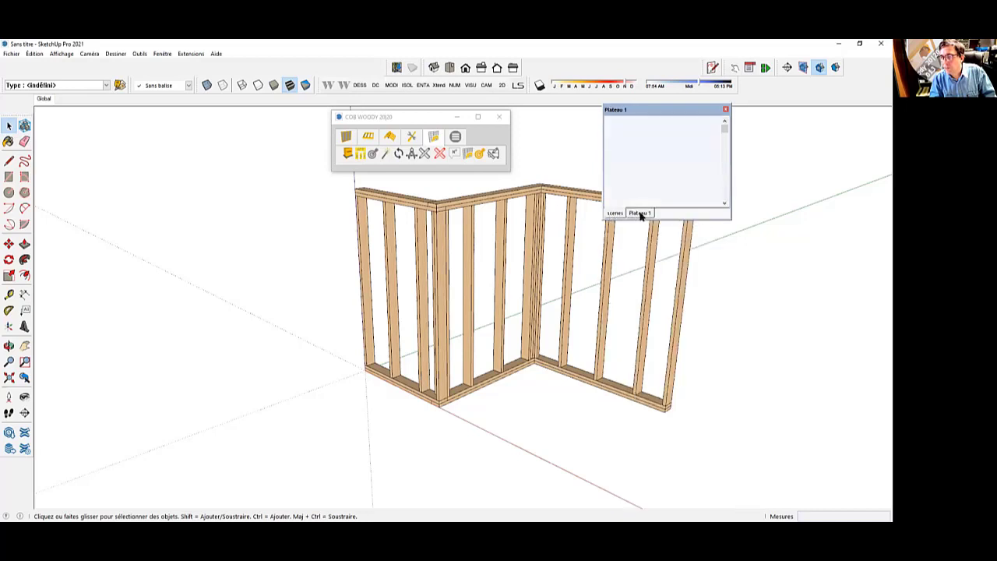
click(456, 137)
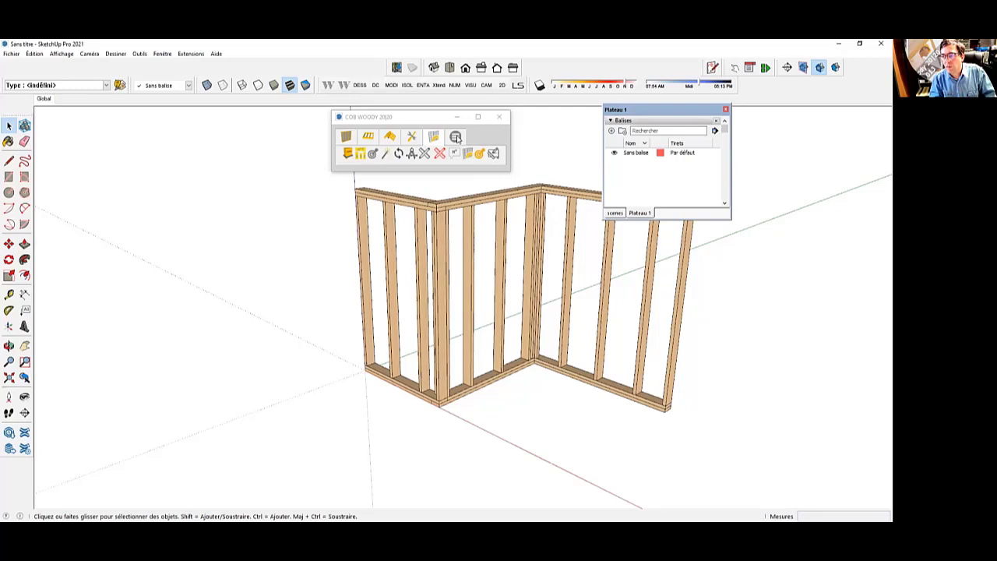
click(456, 137)
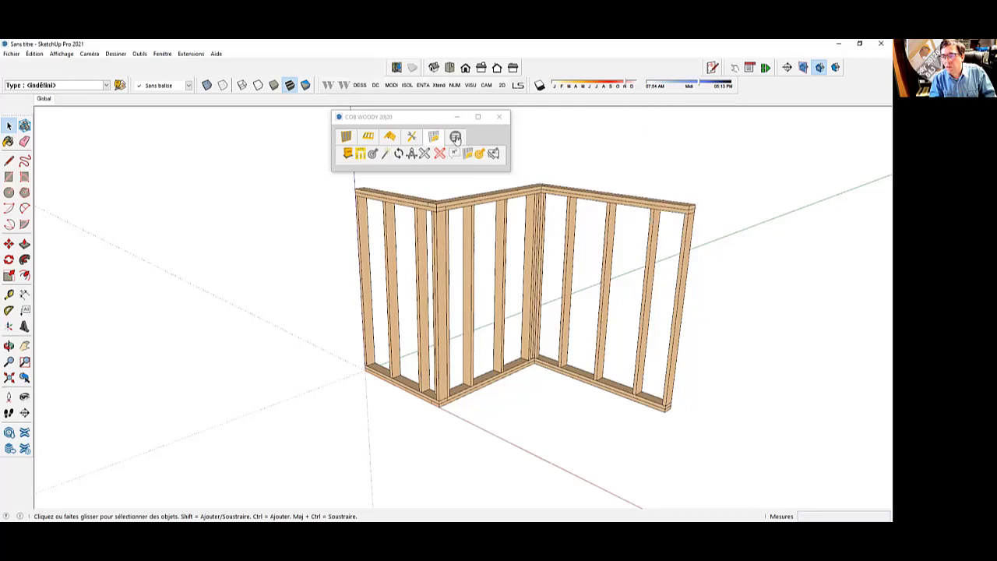
click(457, 137)
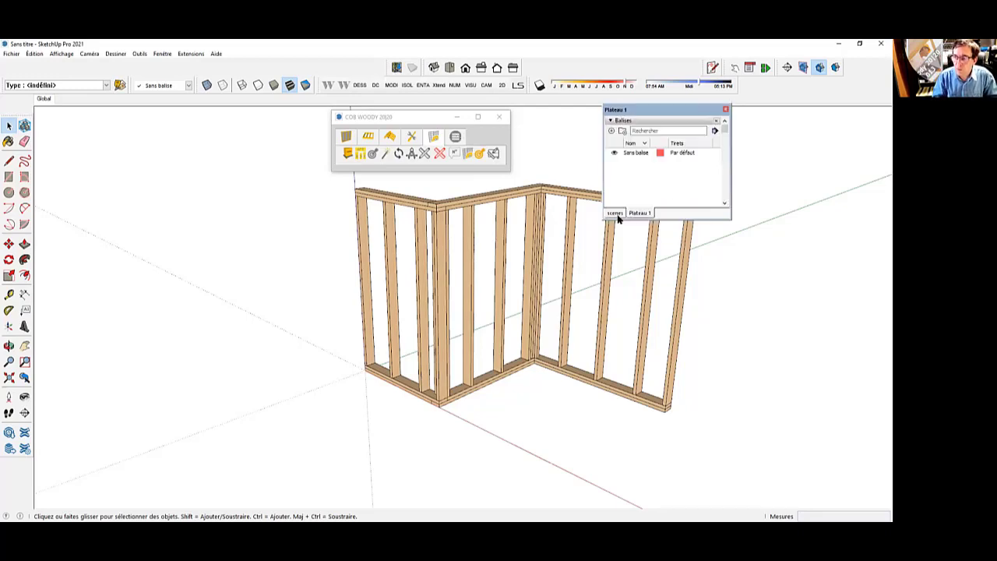
Step: Alternate between the scenes and Balises palettes in the grouped window, and hide the window
middle_drag(554, 306, 234, 257)
scroll(398, 189, up, 2)
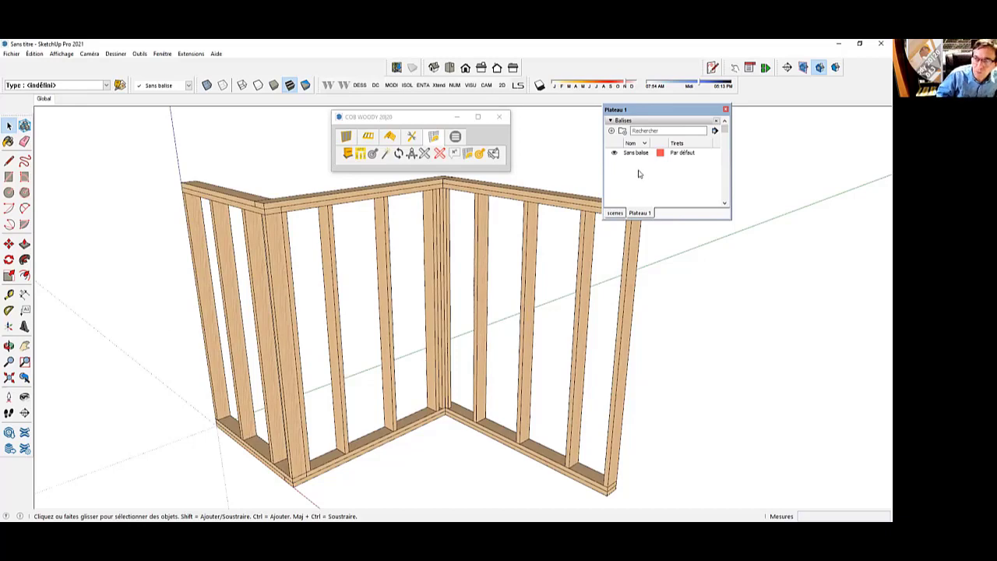
click(615, 214)
click(640, 214)
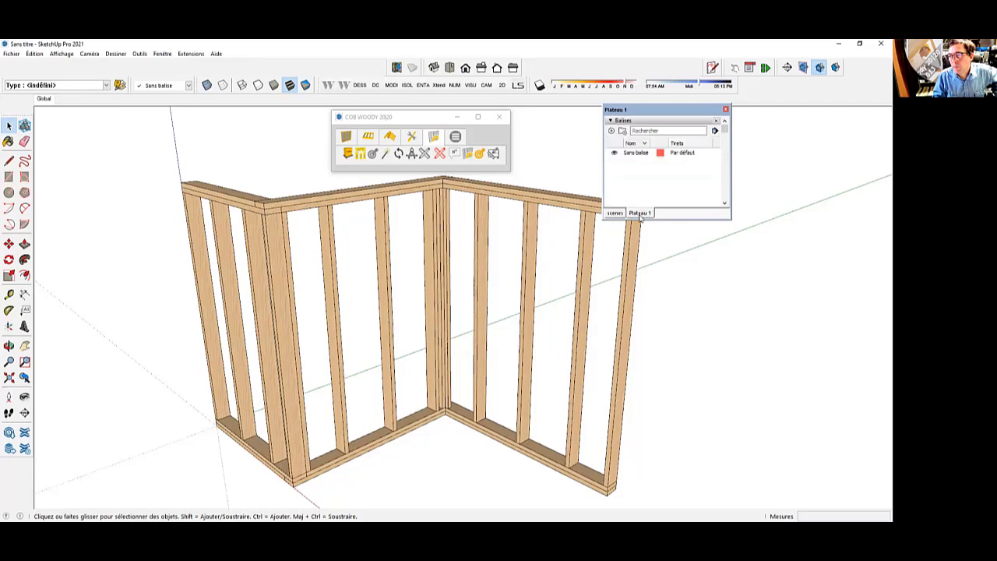
click(615, 213)
click(638, 215)
click(459, 137)
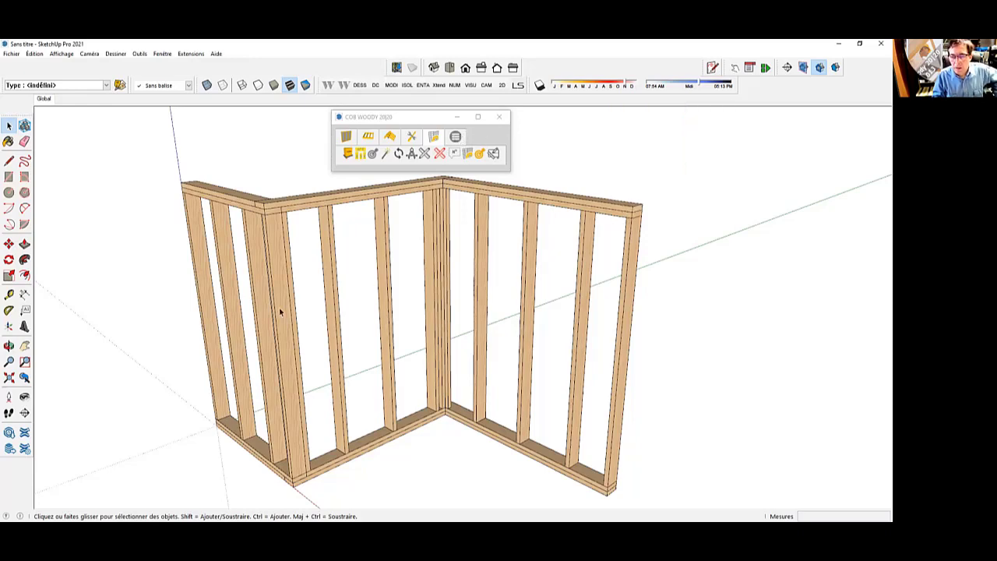
Step: Generate the labelled elevation of the short wall nearest the origin, save it as a scene, and return to the Global scene
scroll(197, 176, down, 1)
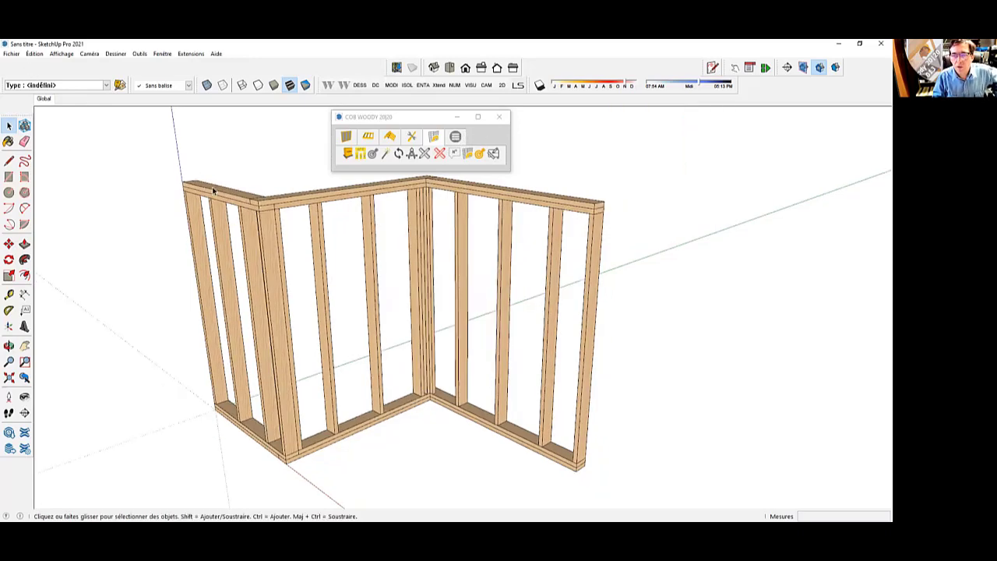
scroll(205, 181, down, 1)
middle_drag(205, 181, 241, 195)
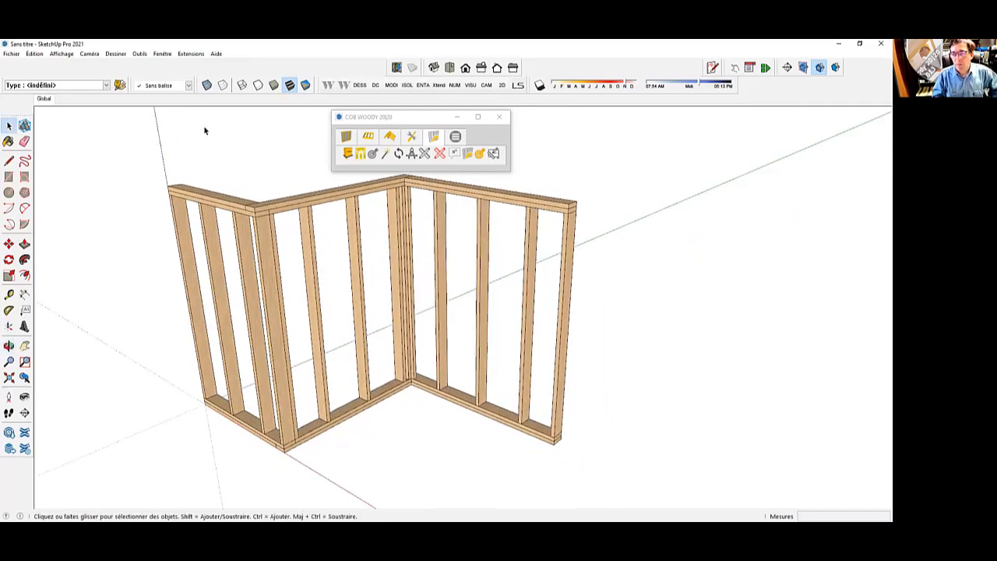
middle_drag(282, 242, 300, 201)
scroll(311, 202, down, 2)
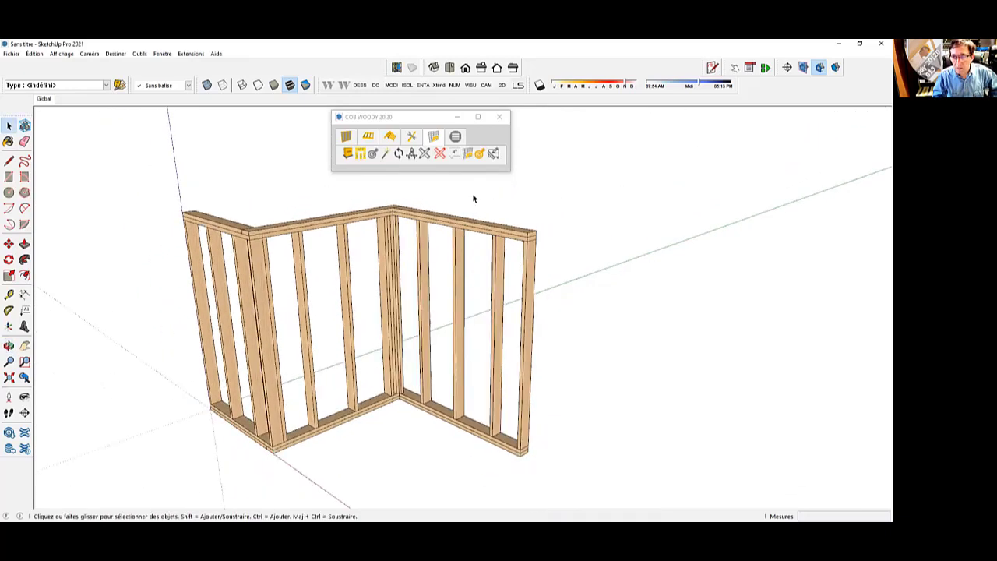
click(386, 157)
scroll(198, 237, up, 2)
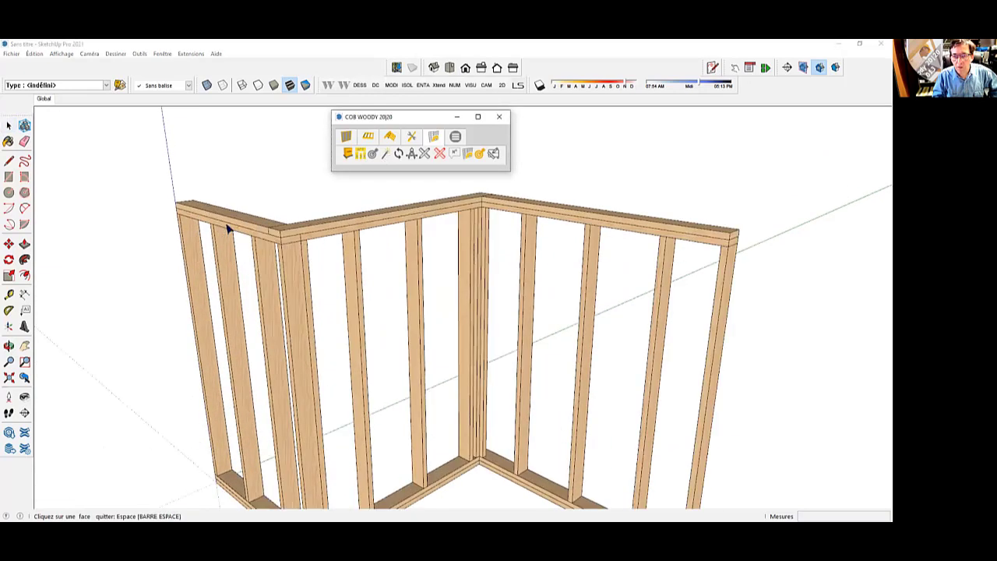
click(226, 224)
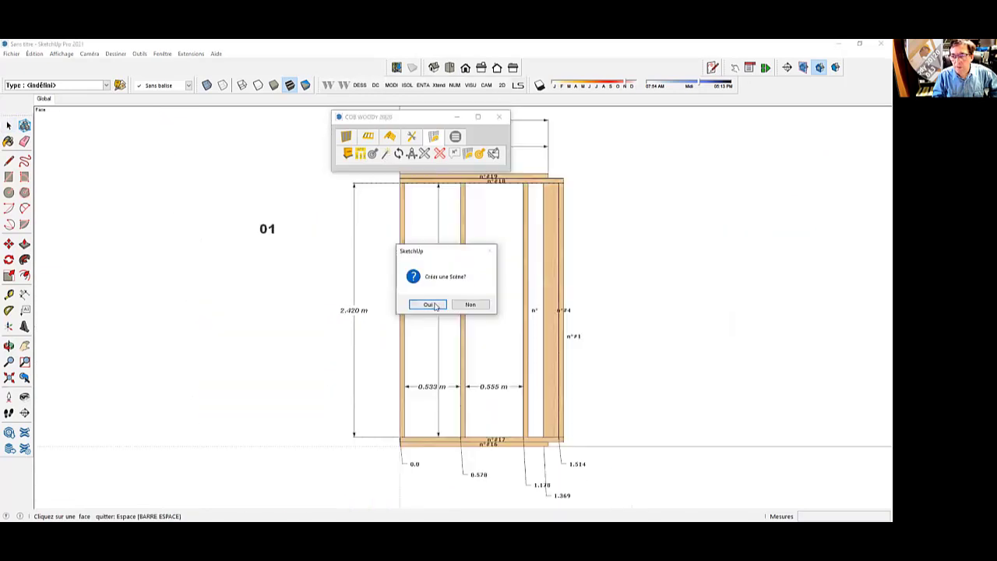
click(434, 304)
click(45, 100)
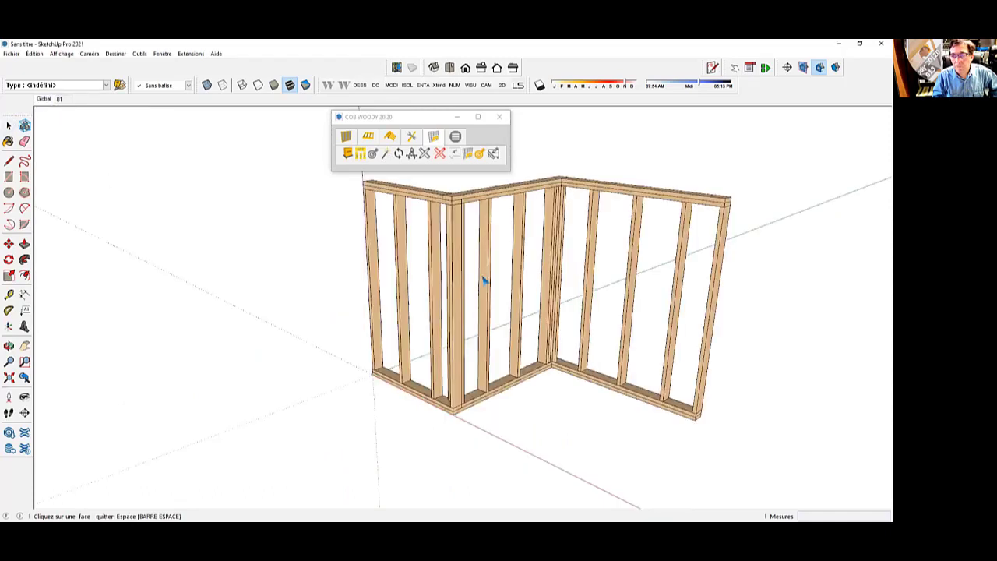
Step: Generate the labelled elevation of the middle wall, save it as a scene, and return to the Global scene
click(514, 194)
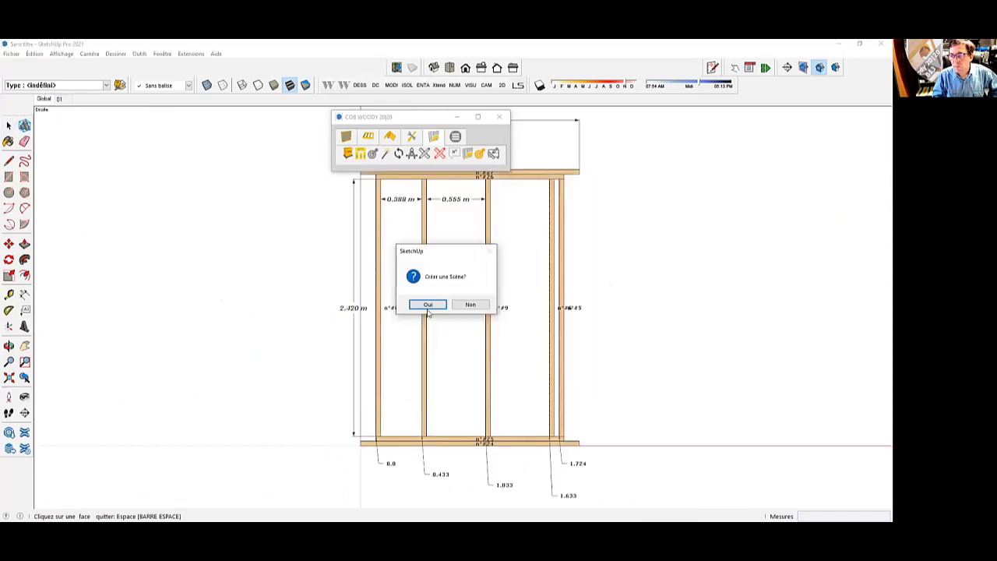
click(431, 305)
click(41, 99)
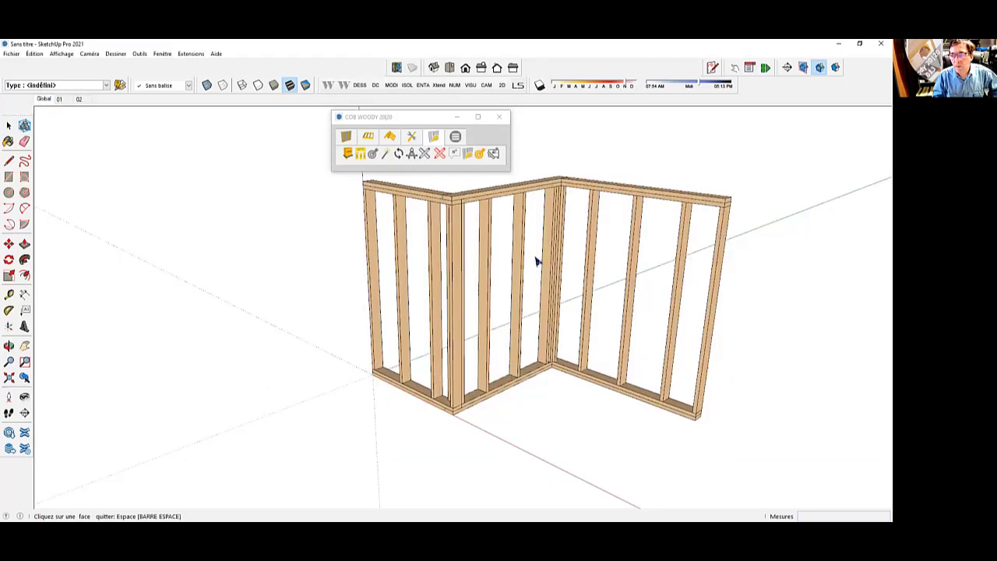
Step: Generate the labelled elevation of the third, farthest wall, save it as a scene, and leave the elevation tool
click(639, 196)
click(429, 304)
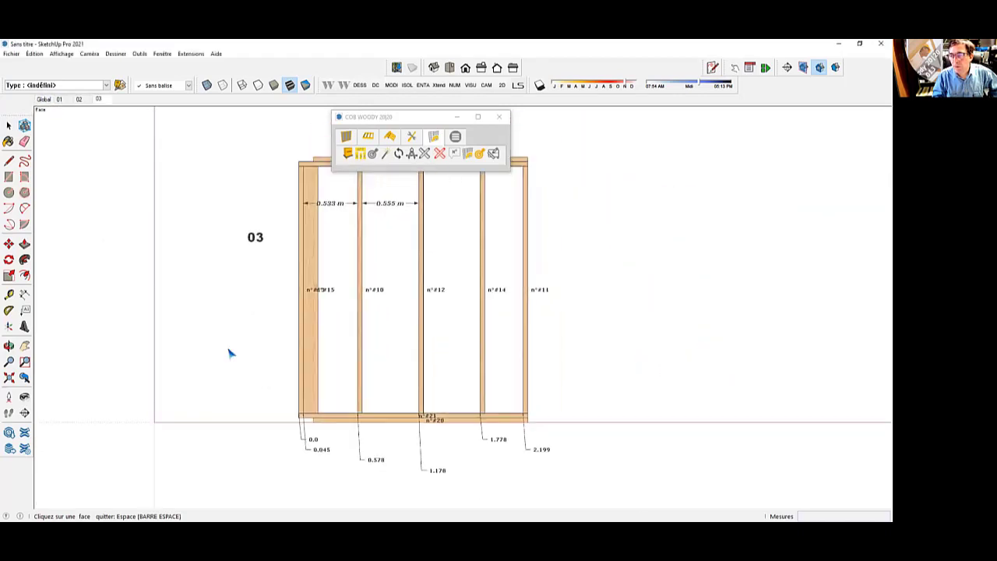
scroll(230, 353, up, 1)
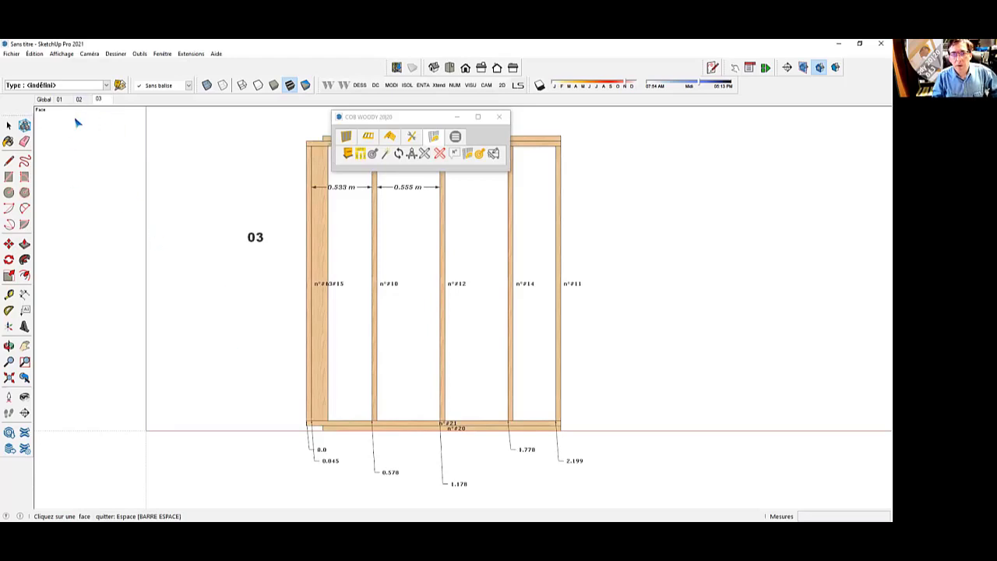
click(8, 125)
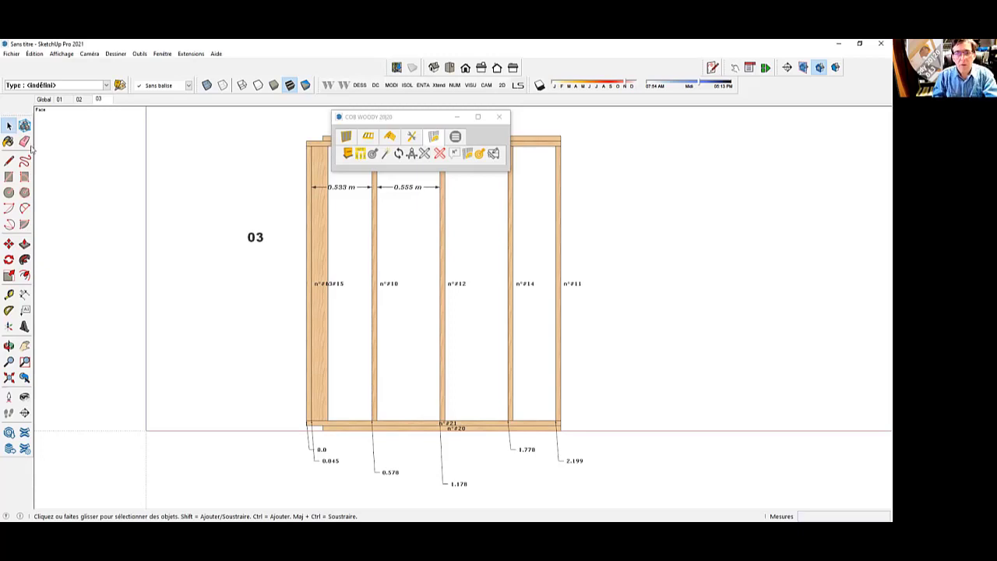
Step: Review the 01, 02, 03 and Global scenes to check each wall's elevation, labels and dimensions against the overall model
click(60, 100)
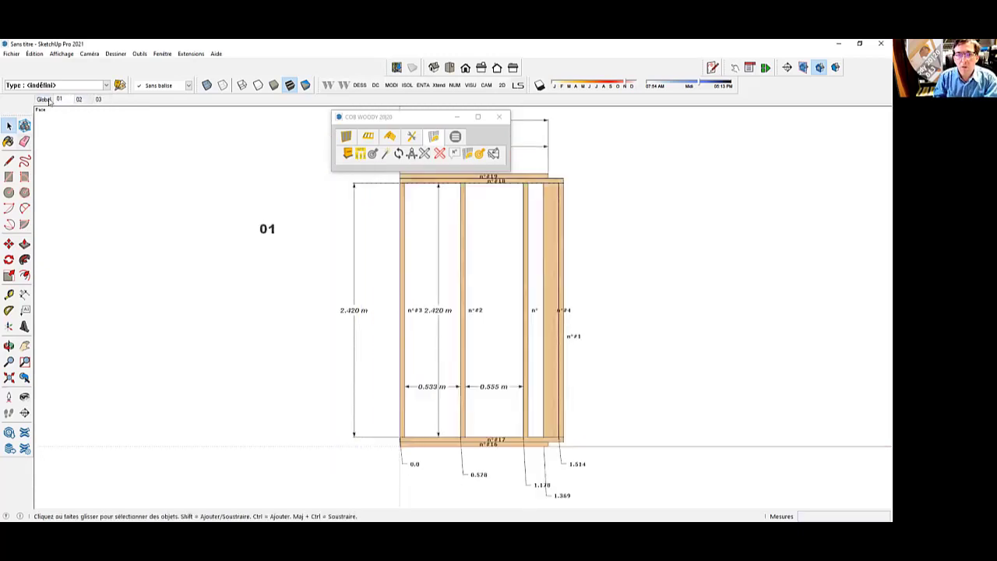
click(43, 99)
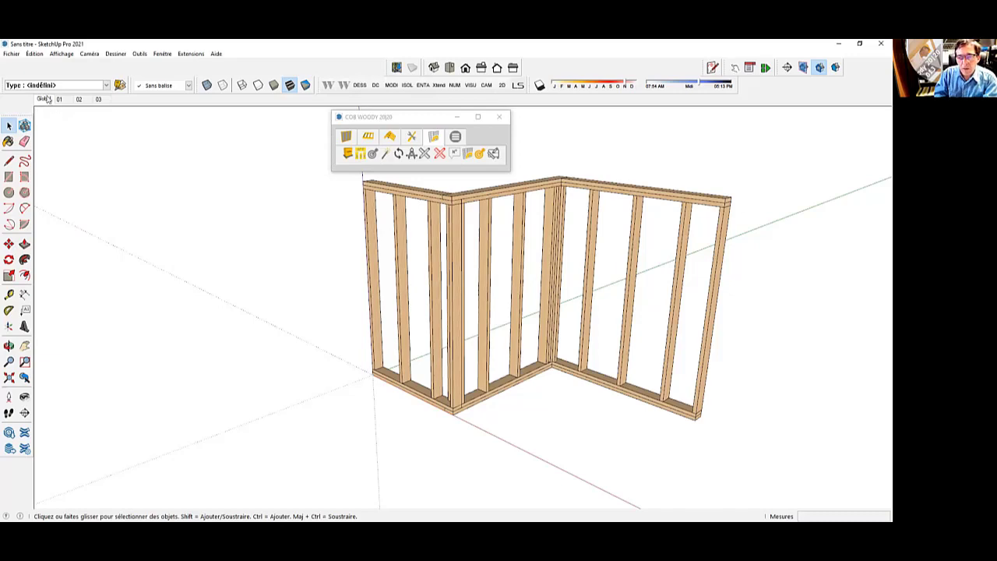
scroll(171, 351, down, 2)
scroll(627, 230, up, 2)
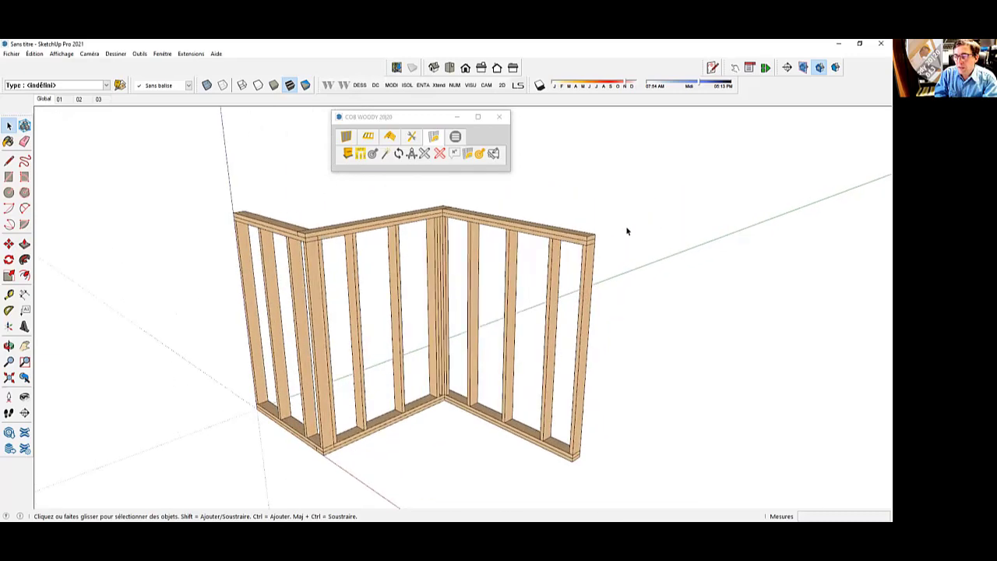
middle_drag(581, 290, 527, 247)
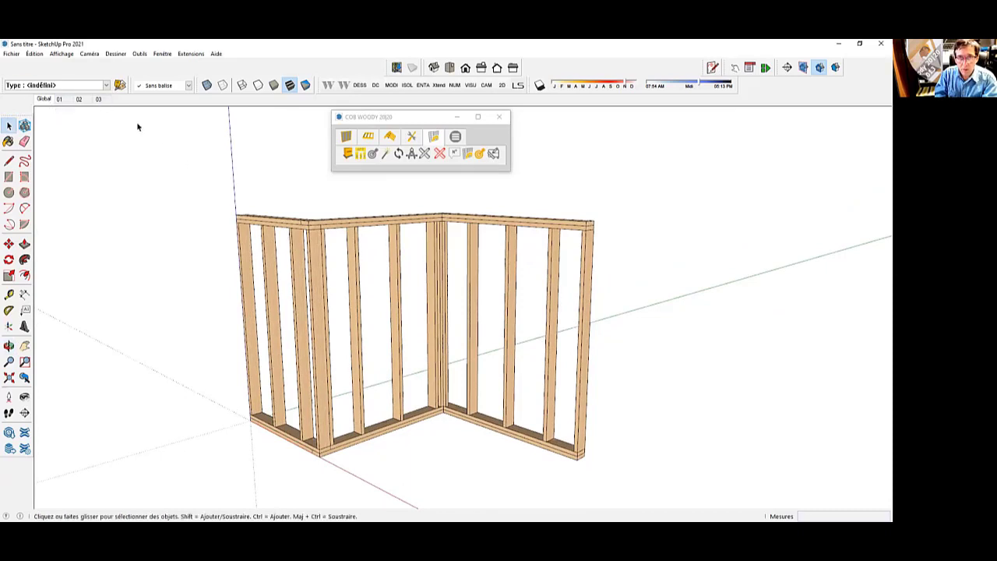
click(60, 100)
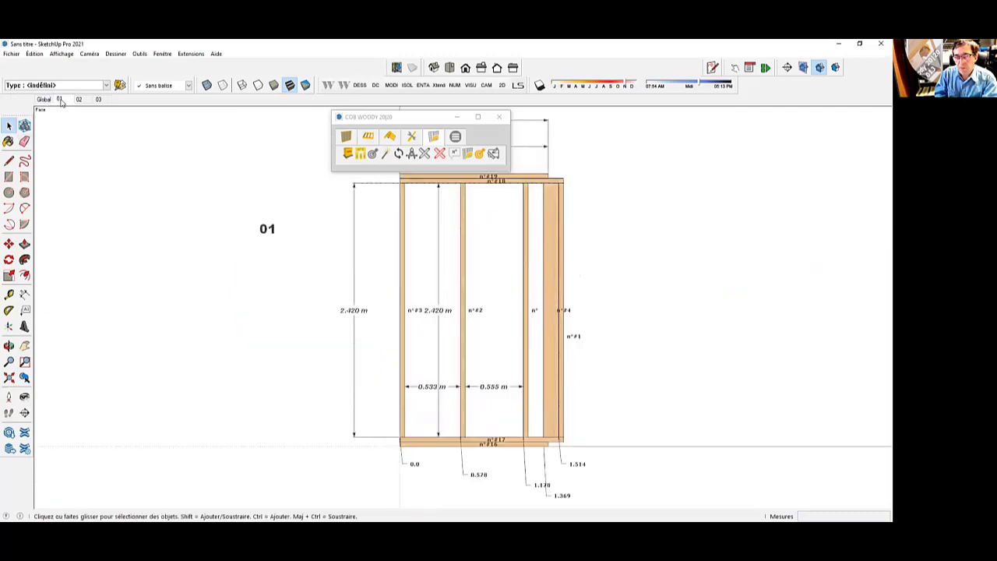
click(96, 100)
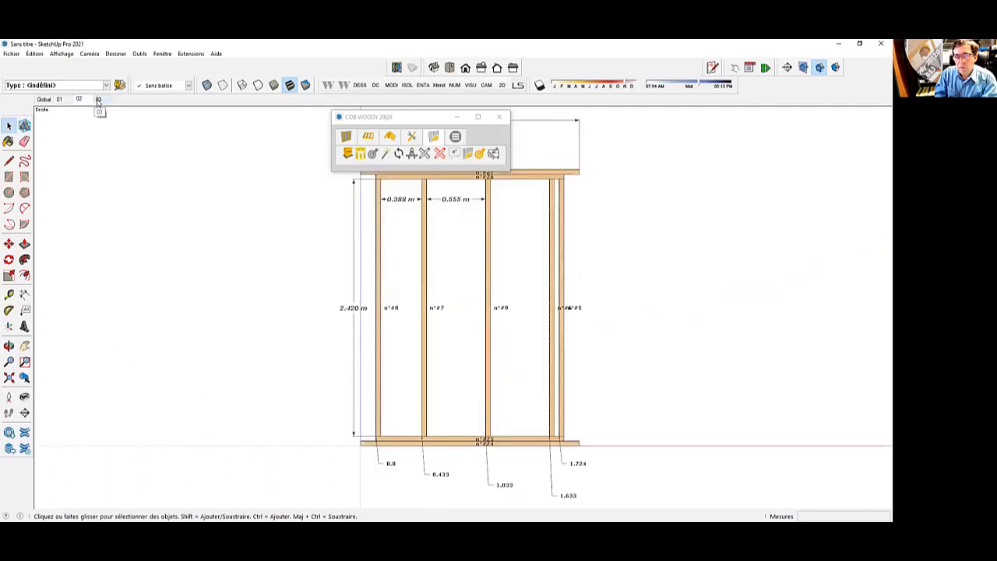
click(60, 100)
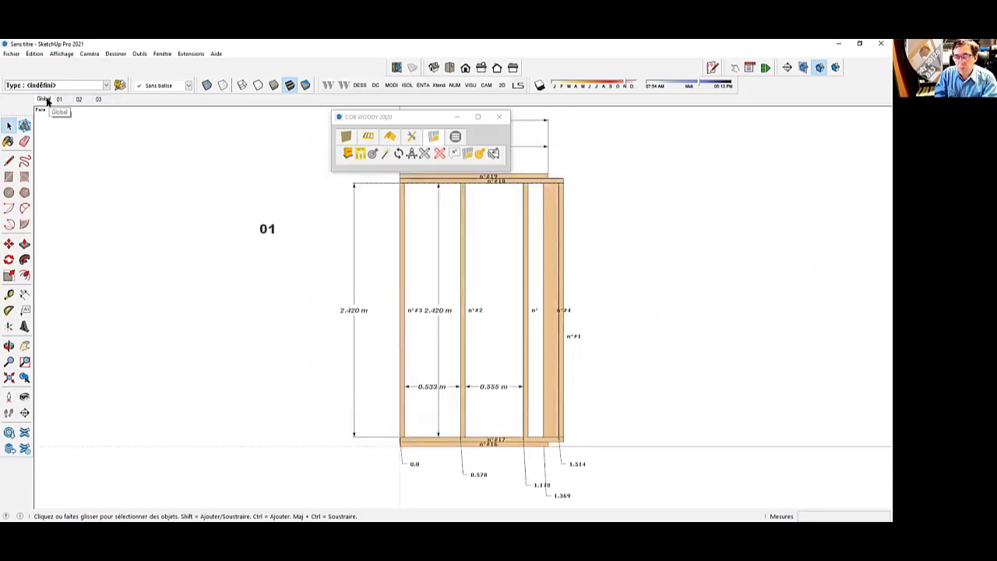
click(44, 98)
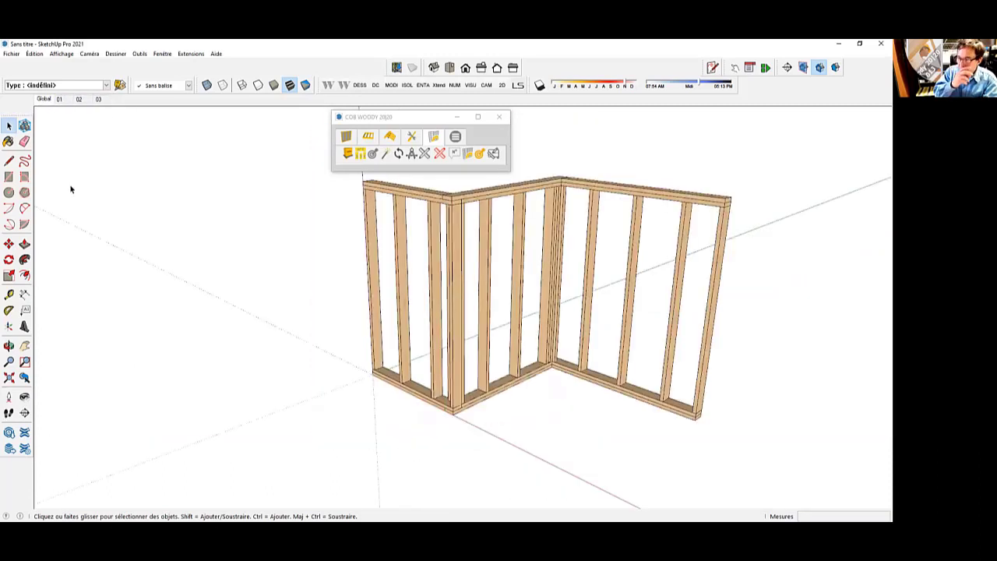
scroll(775, 210, up, 3)
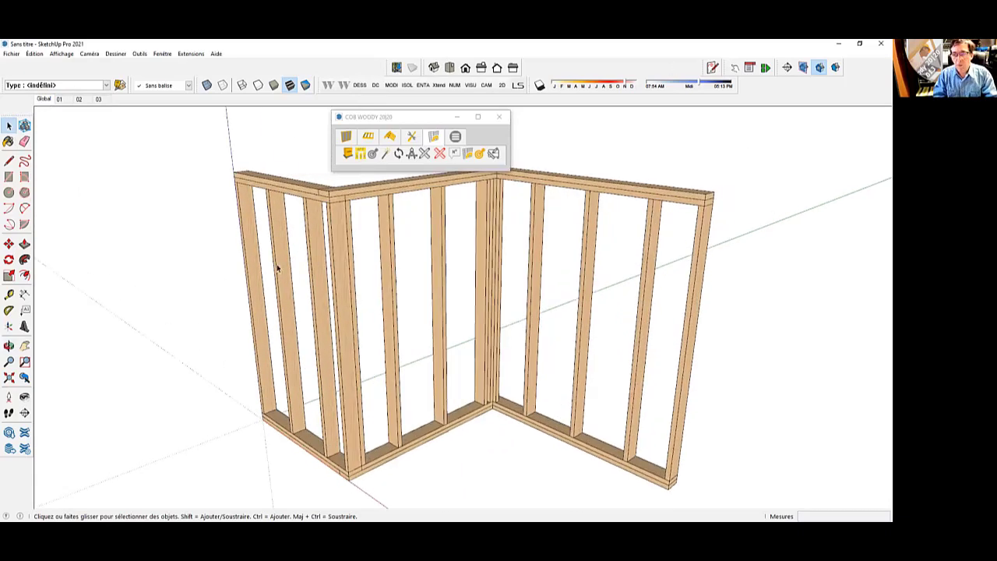
scroll(131, 241, down, 2)
scroll(210, 156, up, 1)
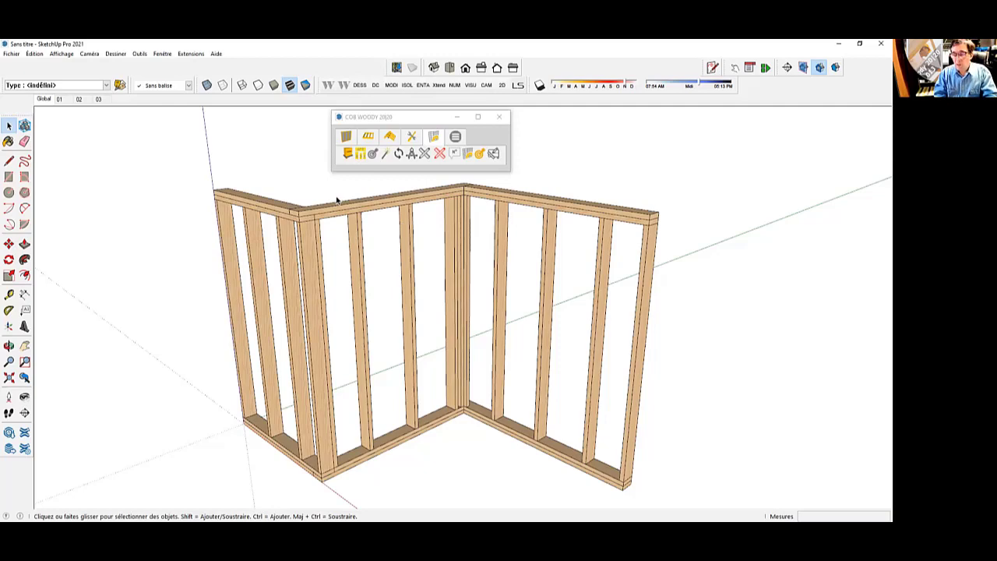
middle_drag(165, 246, 196, 260)
scroll(191, 251, down, 1)
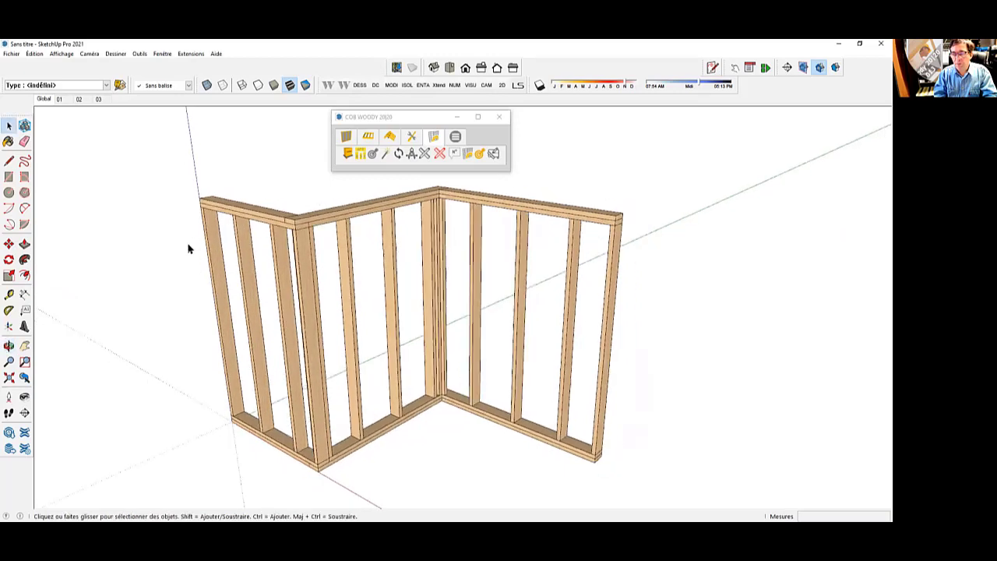
Step: Open the full Woody 2020 window with its drawing and wall commands and place it clear of the timber walls
click(345, 86)
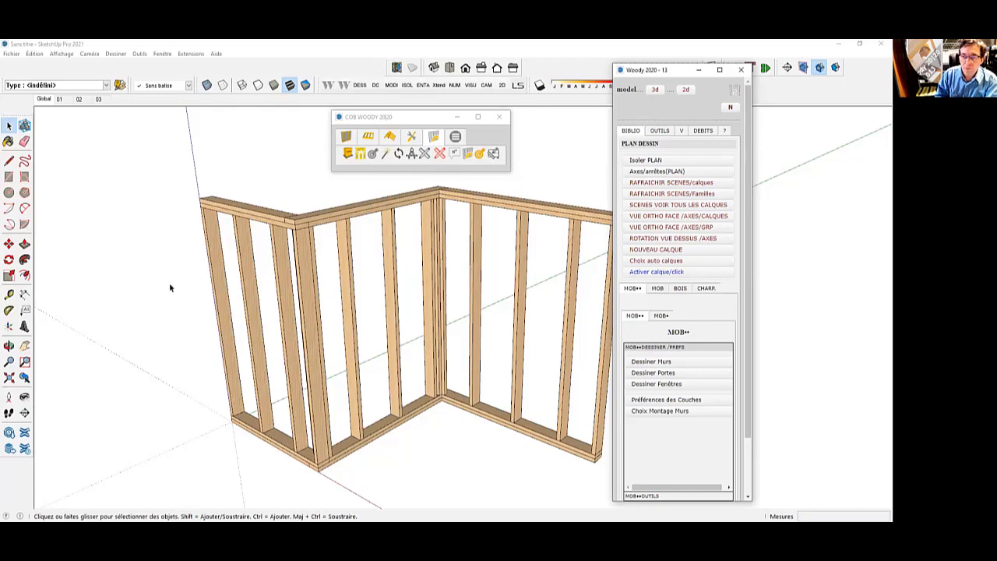
middle_drag(170, 288, 234, 215)
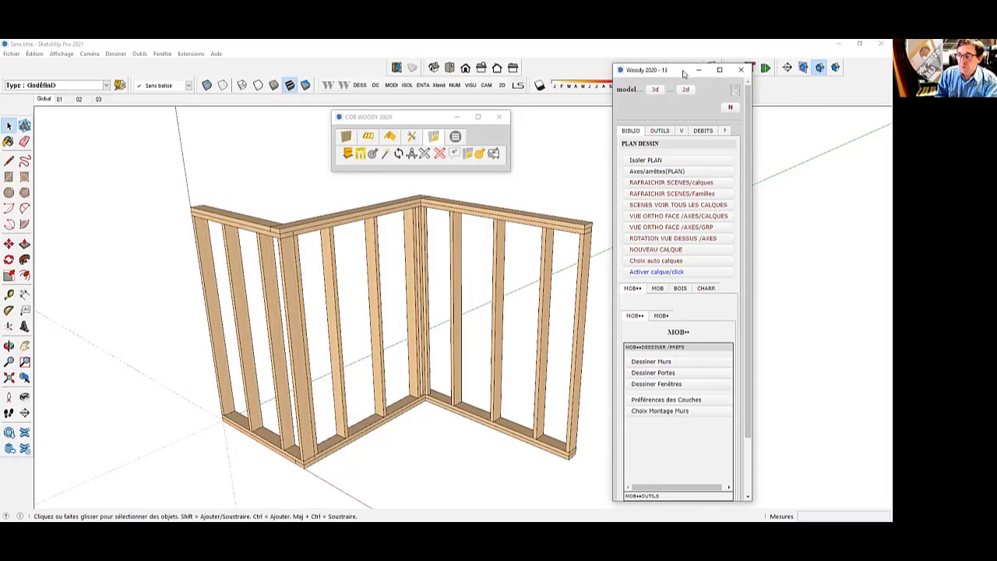
drag(683, 71, 709, 128)
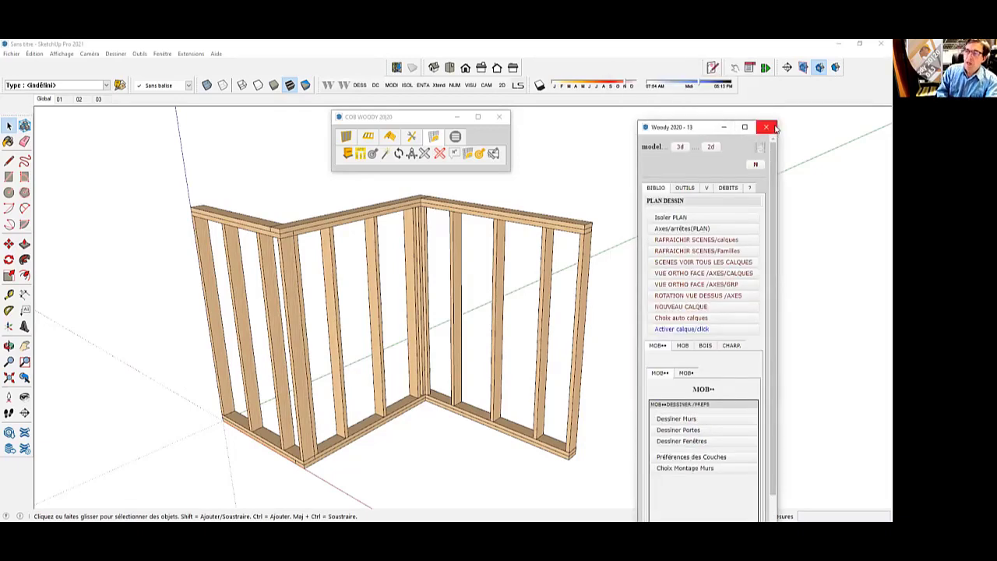